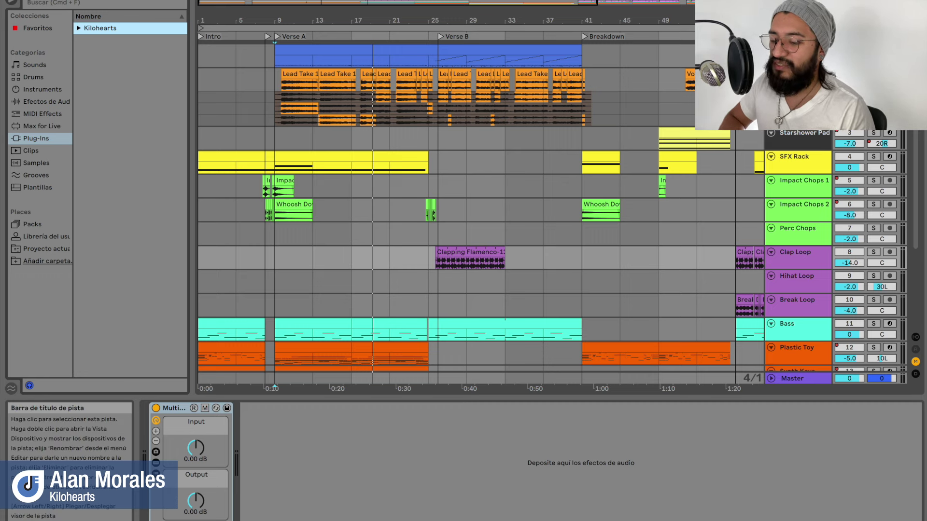
# - Add the kHs Bitcrush effect from the Kilohearts plug-ins to the end of the lead vocal track's effect chain
pyautogui.click(797, 77)
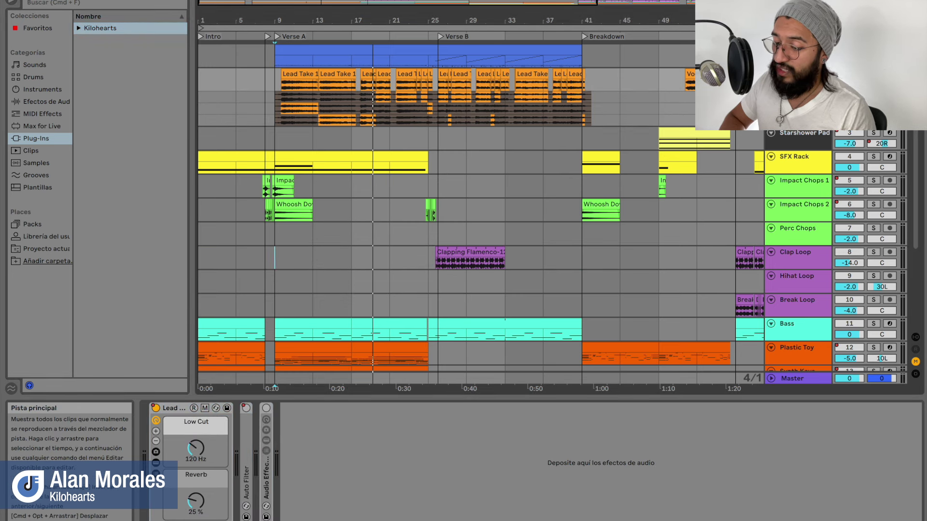
pyautogui.click(79, 28)
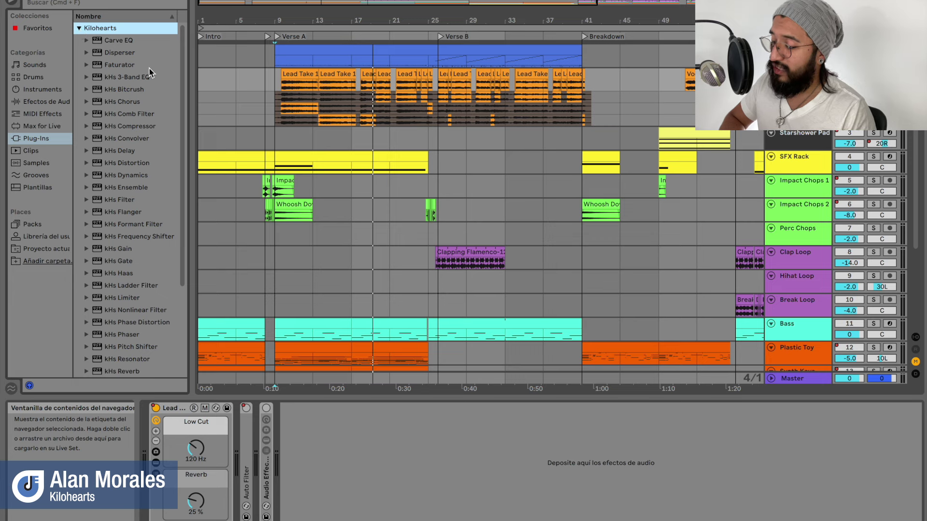
pyautogui.moveTo(129, 89); pyautogui.dragTo(311, 437)
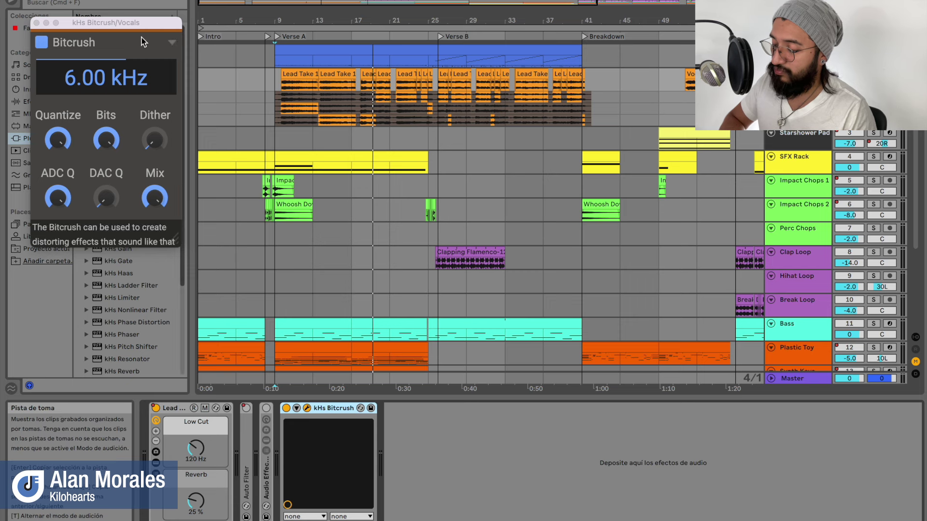
pyautogui.moveTo(105, 25); pyautogui.dragTo(523, 143)
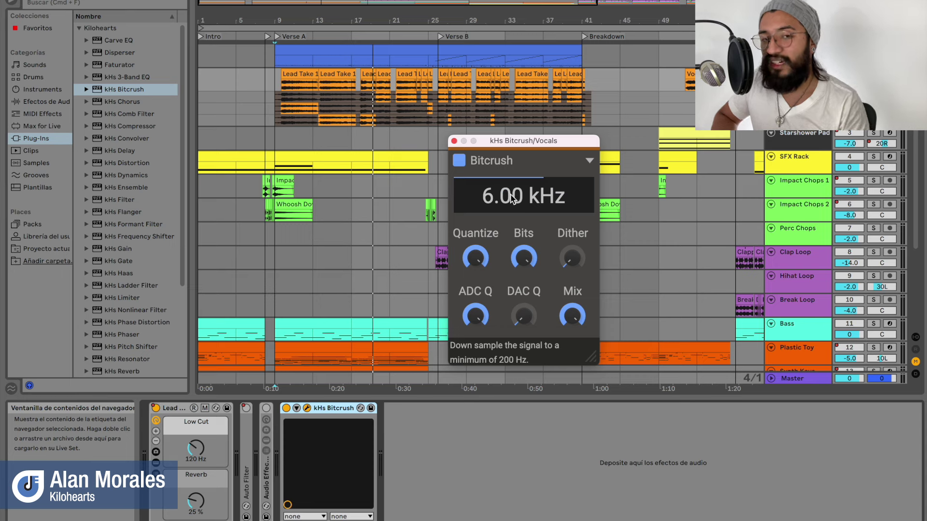
# - Try a Bitcrush sample rate of 7.78 kHz and reduce Bits to 12.90
pyautogui.moveTo(513, 199)
pyautogui.mouseDown()
pyautogui.moveTo(512, 145)
pyautogui.moveTo(514, 198)
pyautogui.mouseUp()
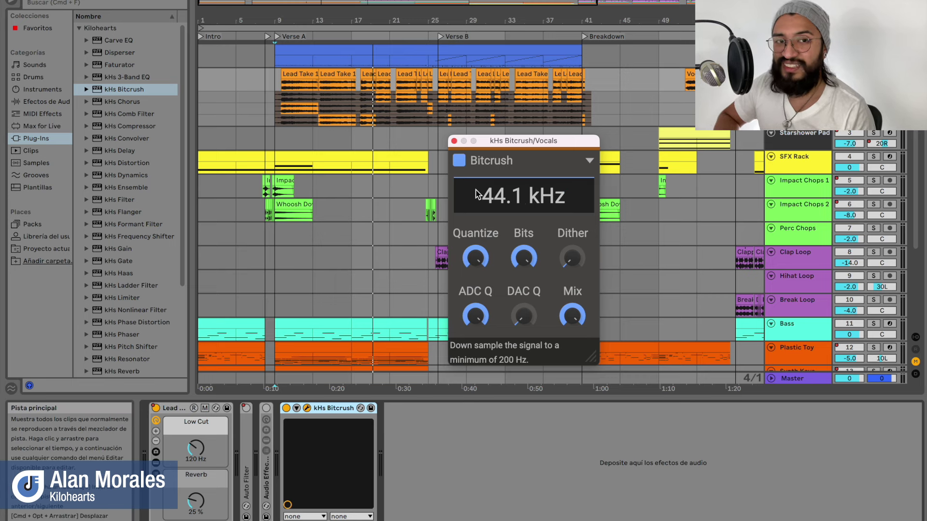
pyautogui.moveTo(498, 196); pyautogui.dragTo(499, 312)
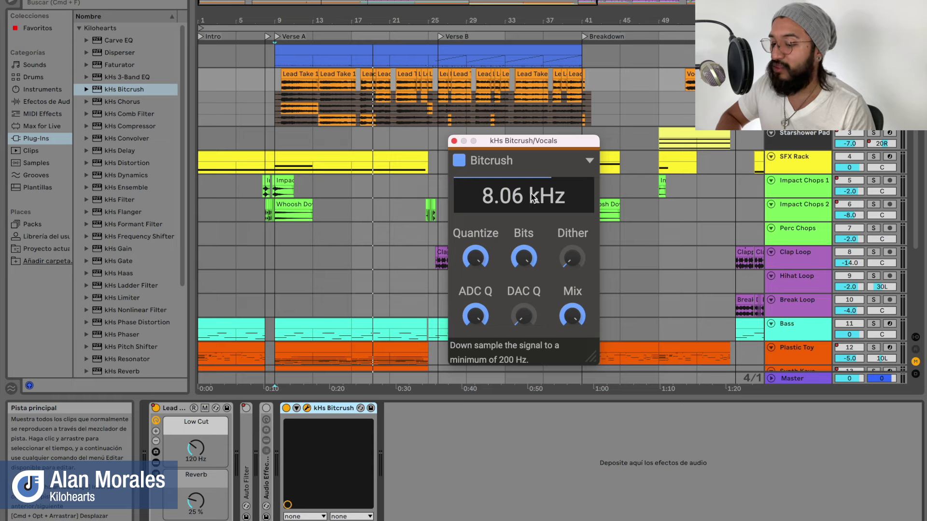
pyautogui.scroll(-3, 531, 197)
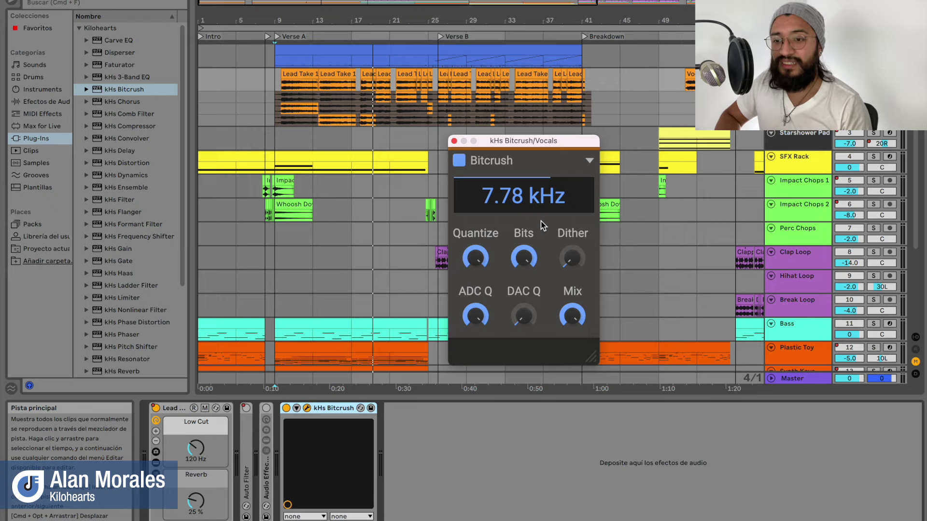
pyautogui.moveTo(533, 233)
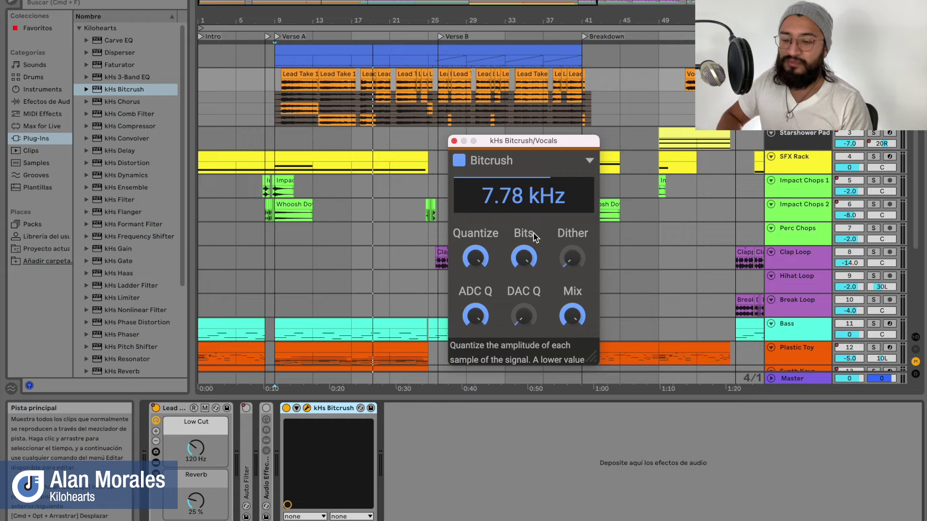
pyautogui.click(528, 259)
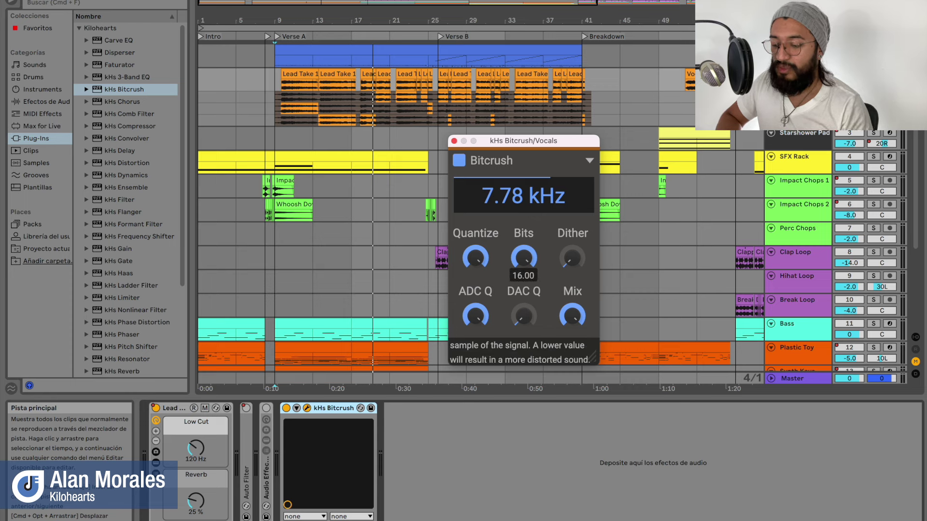
pyautogui.moveTo(528, 259); pyautogui.dragTo(528, 271)
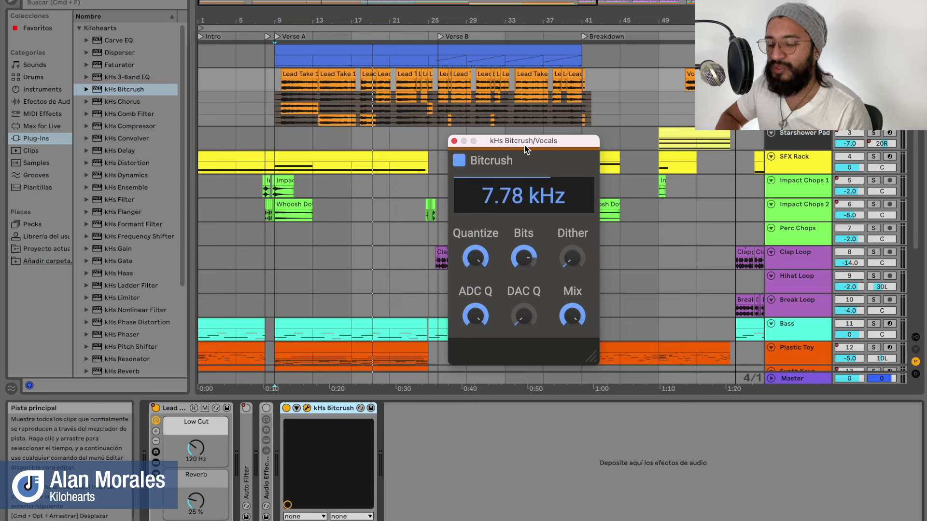
# - Play the song from Verse A and compare the vocals with Bitcrush bypassed and enabled
pyautogui.moveTo(528, 146); pyautogui.dragTo(560, 154)
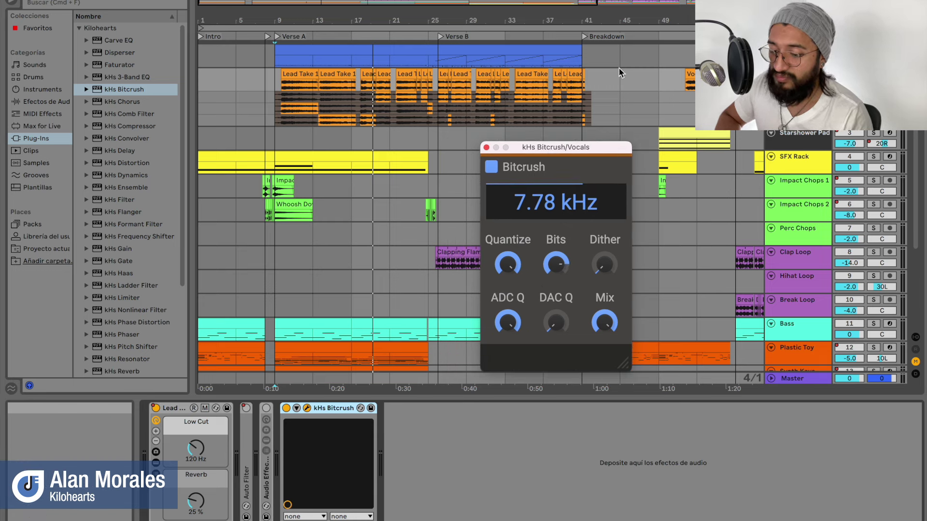
pyautogui.click(277, 37)
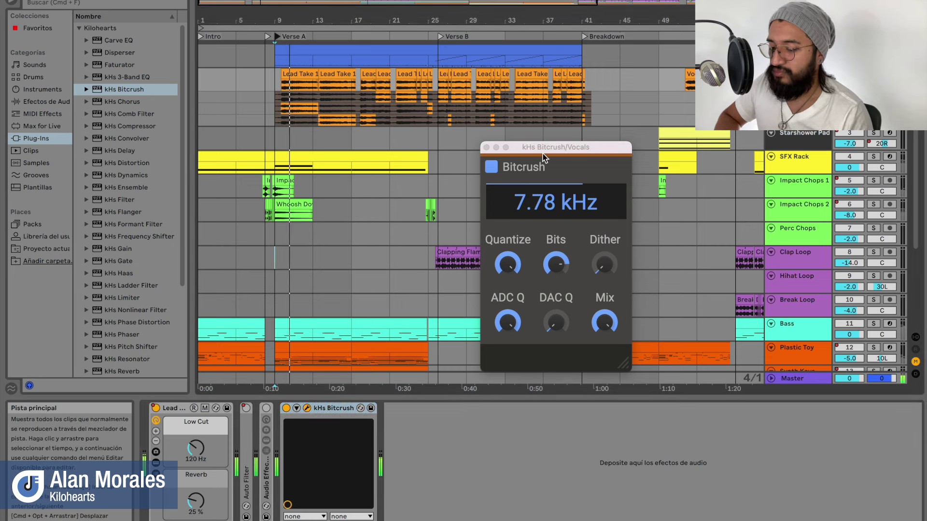
pyautogui.click(496, 167)
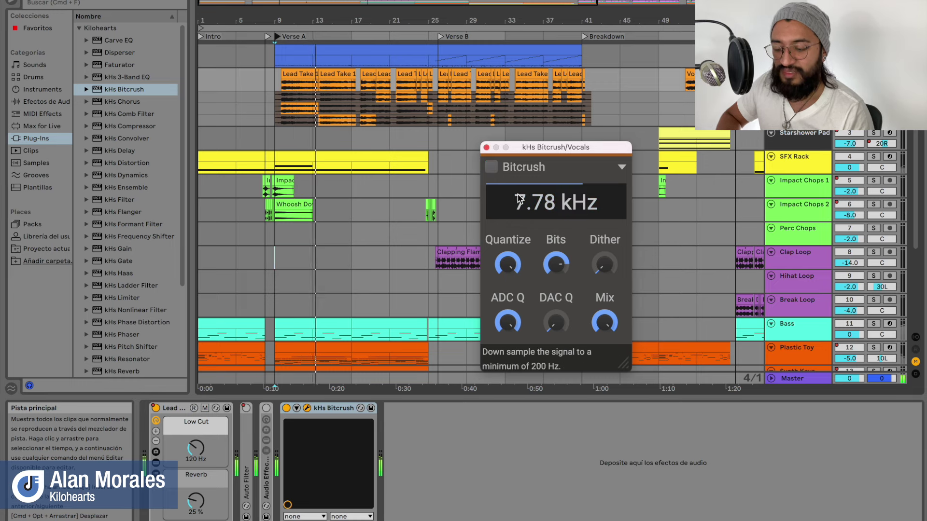
pyautogui.click(495, 169)
# - Set the Bitcrush sample rate to 8.54 kHz and lower Bits to just under half of its range during playback
pyautogui.moveTo(542, 206)
pyautogui.mouseDown()
pyautogui.moveTo(542, 192)
pyautogui.moveTo(543, 207)
pyautogui.mouseUp()
pyautogui.moveTo(555, 264)
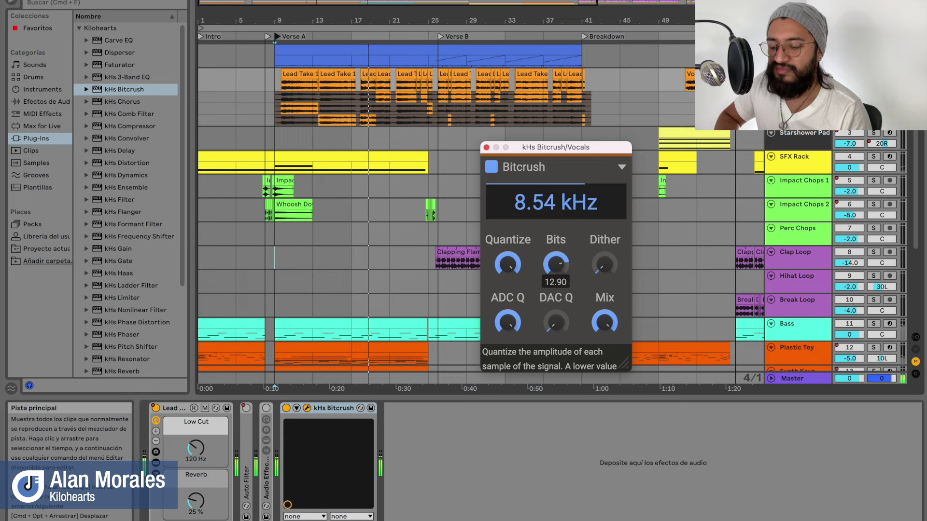
pyautogui.moveTo(555, 264); pyautogui.dragTo(556, 281)
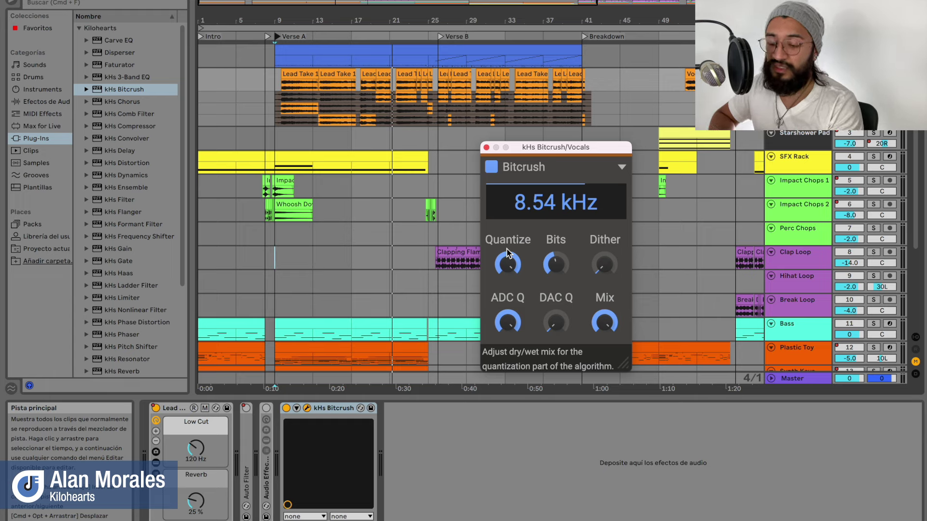
# - Try different Quantize, Dither, ADC Q and DAC Q amounts on the vocals while playing Verse A
pyautogui.press('space')
pyautogui.moveTo(507, 264)
pyautogui.moveTo(507, 264)
pyautogui.mouseDown()
pyautogui.moveTo(508, 302)
pyautogui.moveTo(510, 265)
pyautogui.mouseUp()
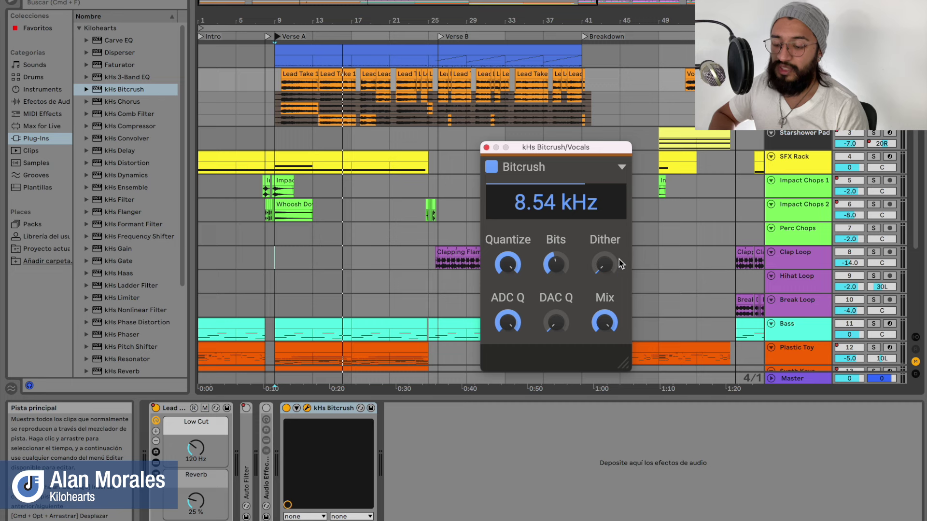
pyautogui.moveTo(609, 261)
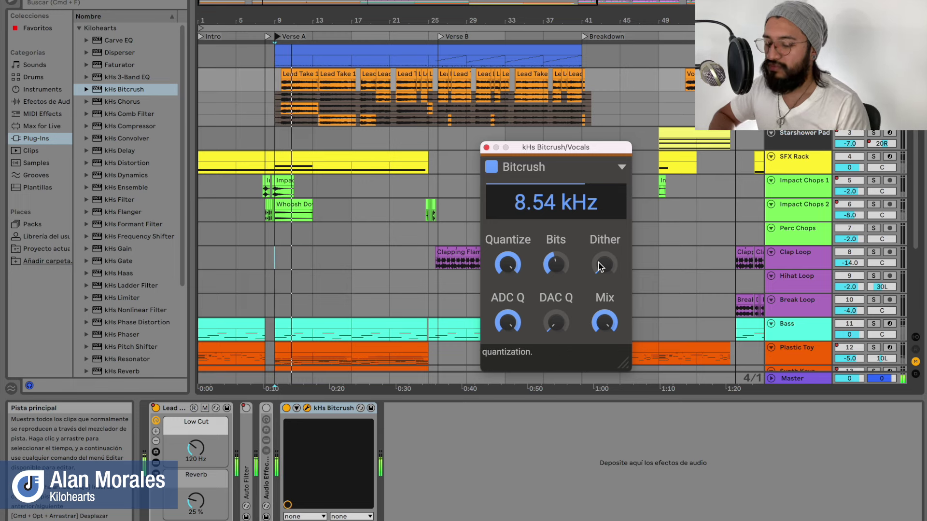
pyautogui.moveTo(599, 267)
pyautogui.mouseDown()
pyautogui.moveTo(598, 233)
pyautogui.moveTo(599, 276)
pyautogui.mouseUp()
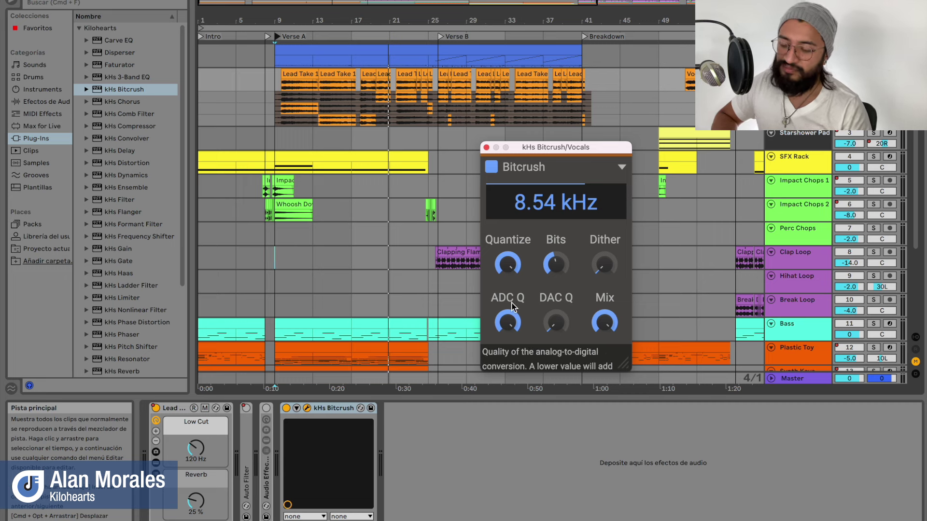
pyautogui.press('space')
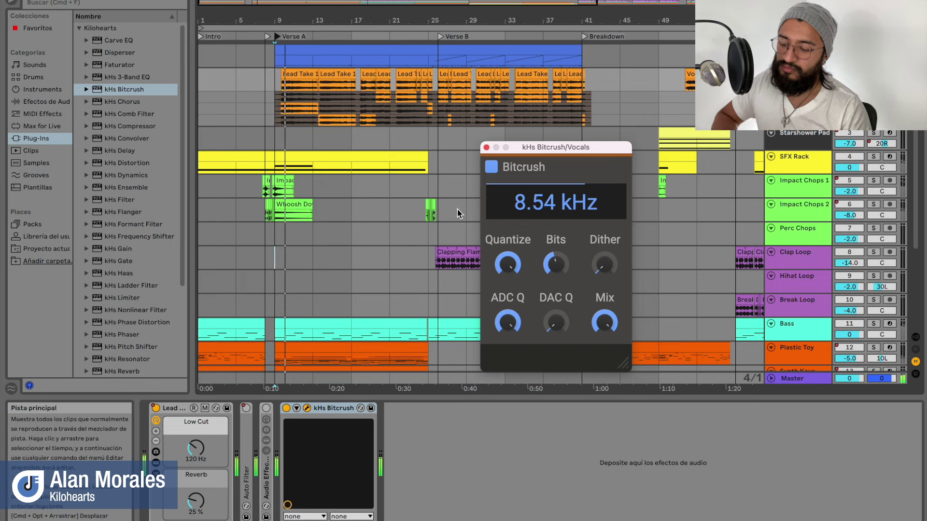
pyautogui.moveTo(508, 323); pyautogui.dragTo(555, 323)
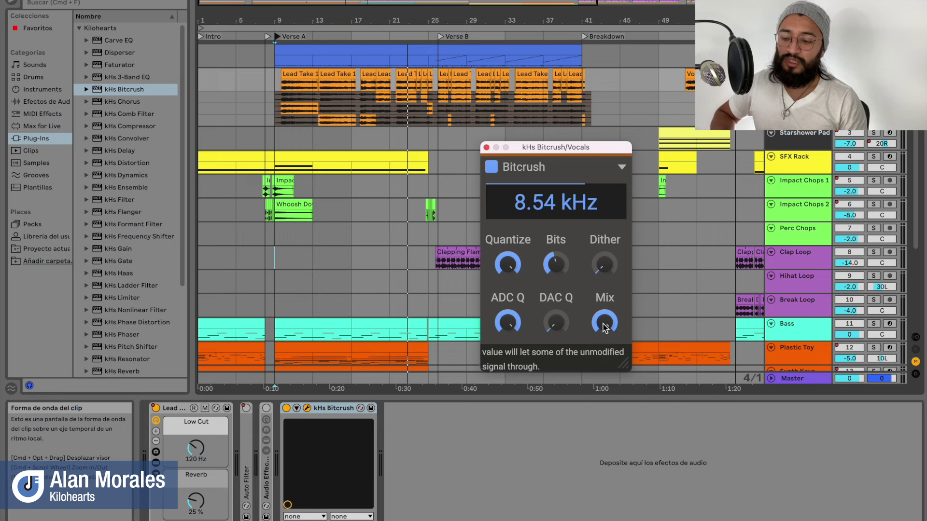
# - Reduce the Bitcrush Mix to below 50% to let more of the dry vocal through, and close the plug-in window
pyautogui.moveTo(603, 324); pyautogui.dragTo(603, 357)
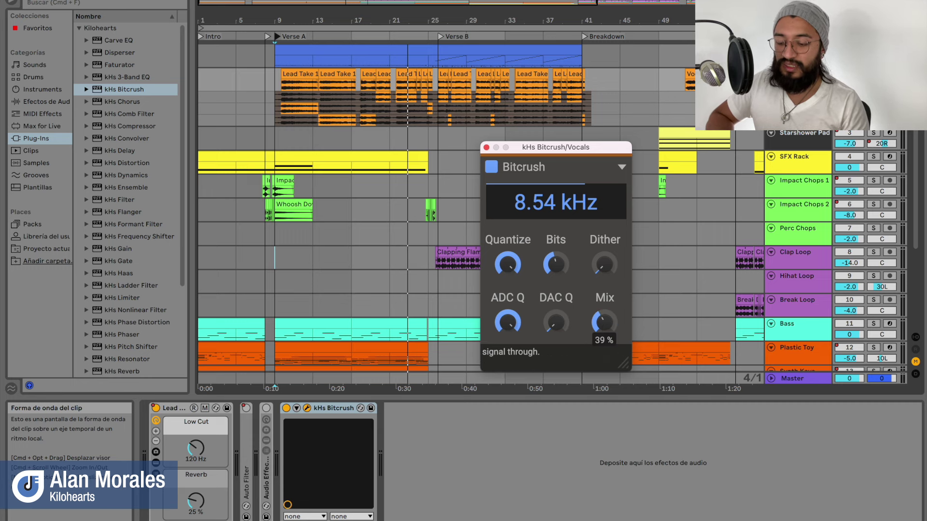
pyautogui.click(604, 324)
pyautogui.moveTo(604, 325); pyautogui.dragTo(603, 326)
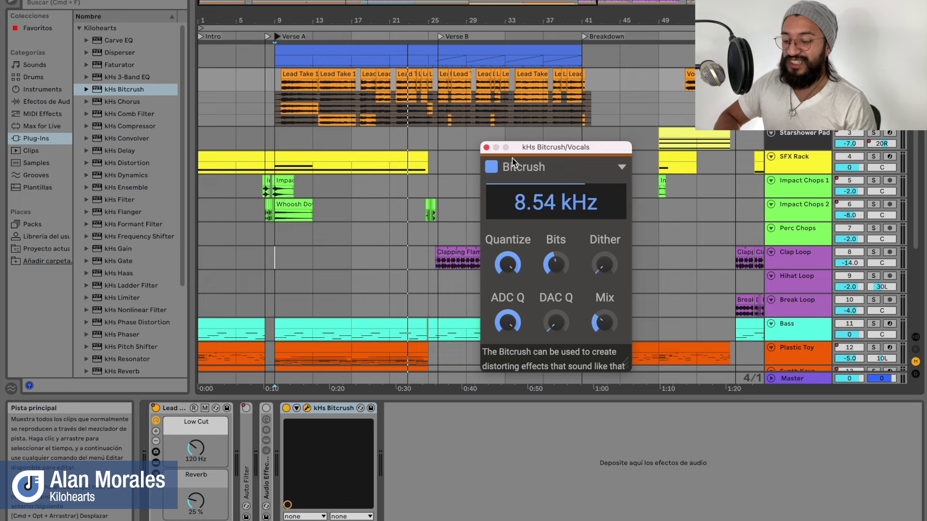
pyautogui.click(486, 147)
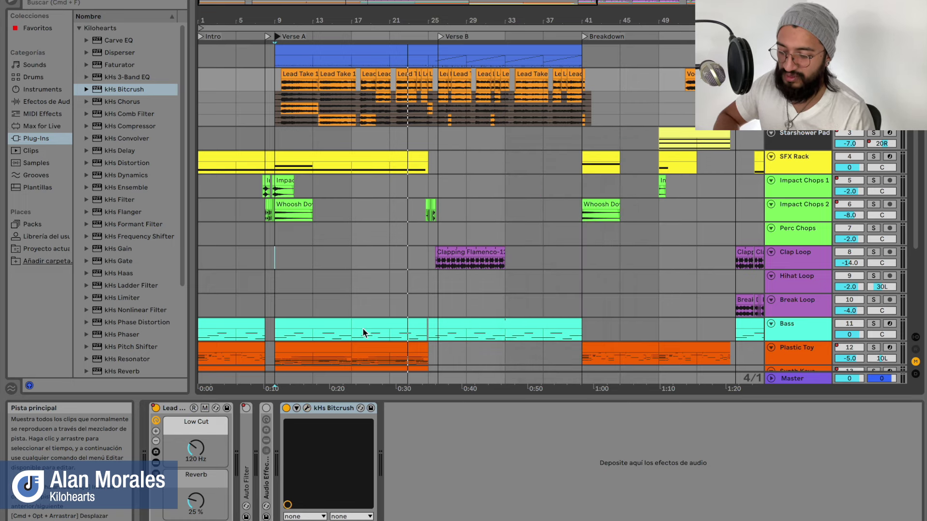
# - Swap the Bitcrush effect on the vocal track for kHs Pitch Shifter
pyautogui.click(360, 408)
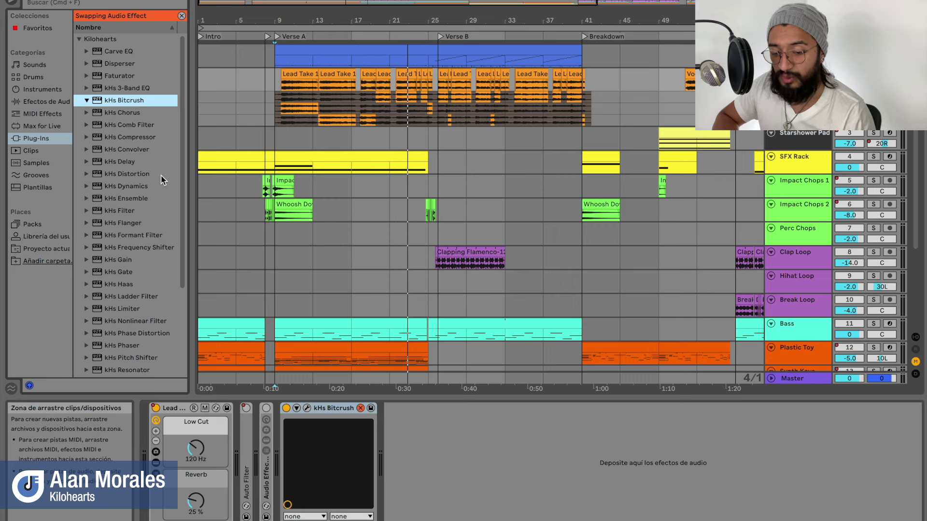
pyautogui.scroll(-5, 125, 223)
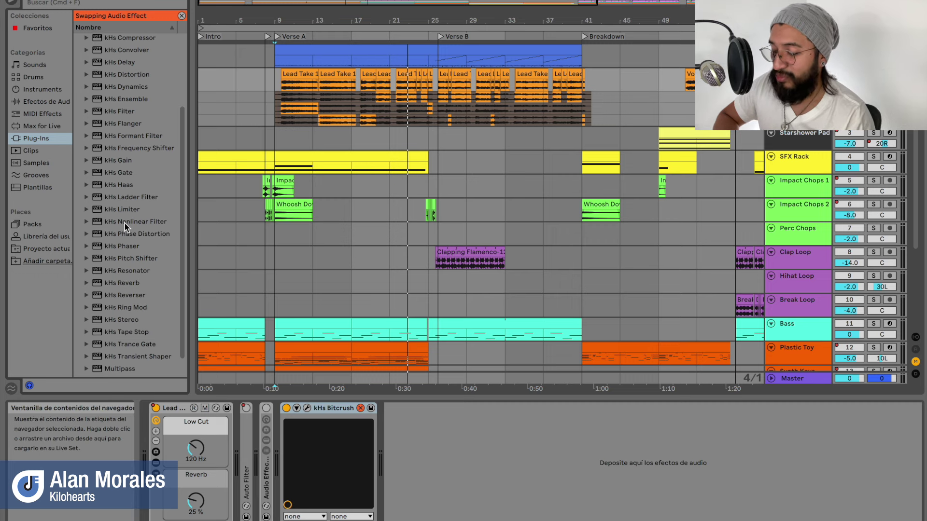
pyautogui.click(143, 259)
pyautogui.doubleClick(142, 257)
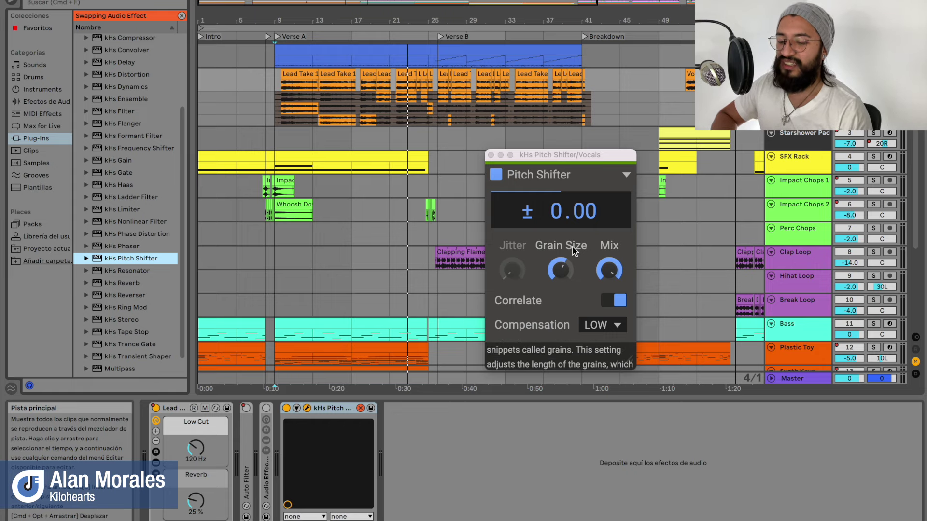
# - Try pitch shifts of +3.00 and +12.00 semitones on the vocals, playing from Verse A
pyautogui.click(557, 209)
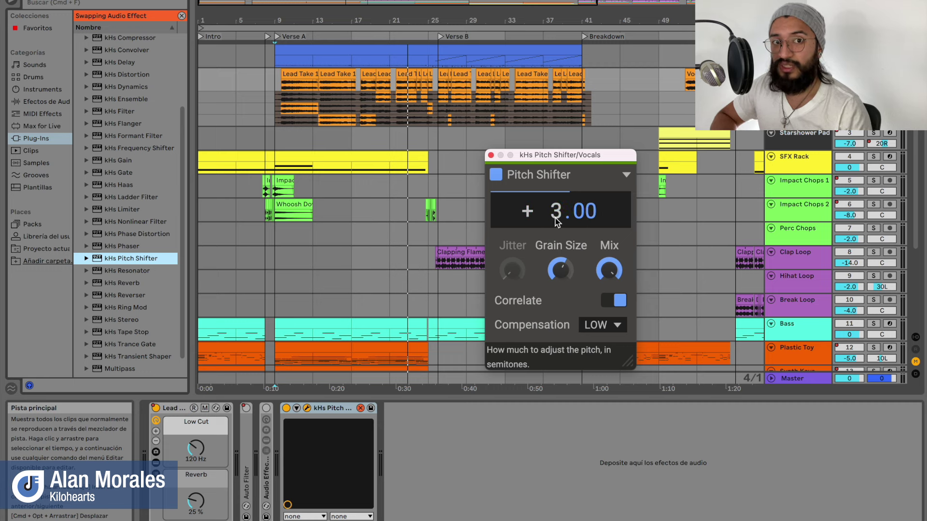
pyautogui.press('space')
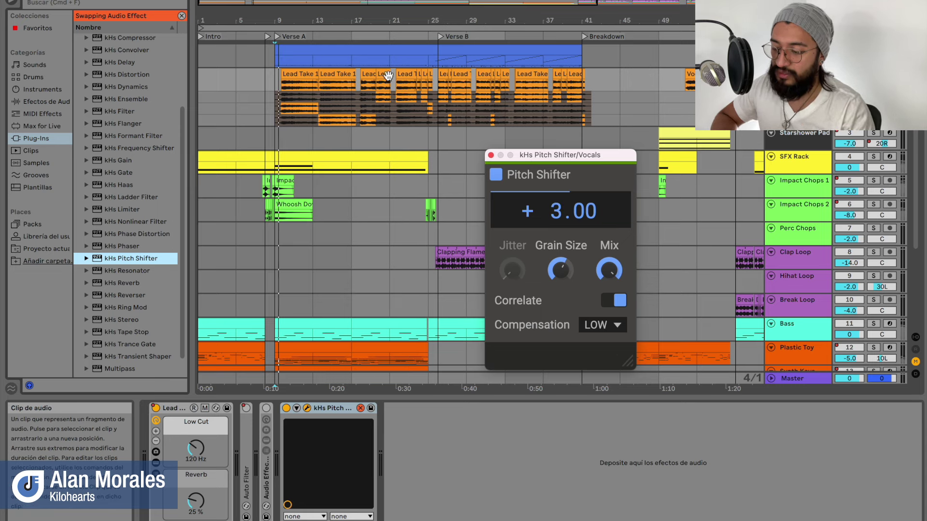
pyautogui.moveTo(559, 211); pyautogui.dragTo(560, 196)
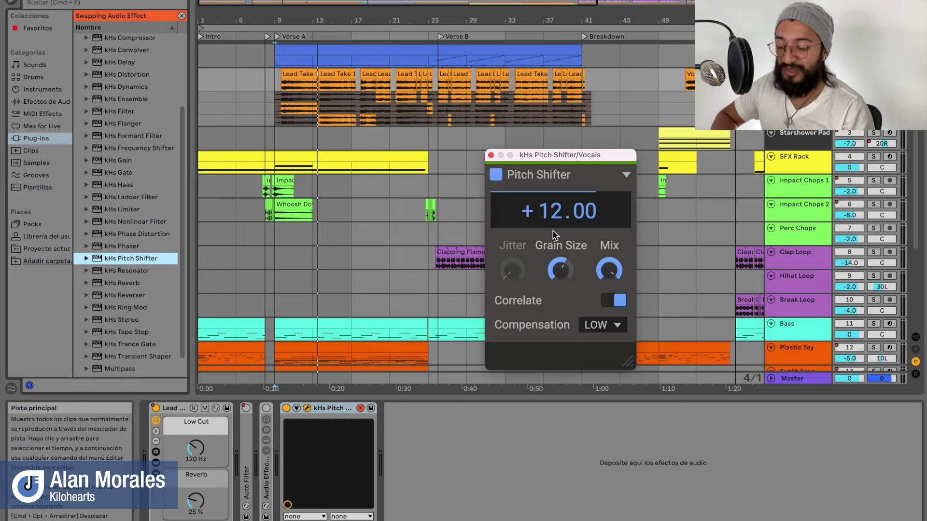
# - Turn off Correlate in the Pitch Shifter and set the pitch shift to +6.00 semitones
pyautogui.moveTo(560, 273)
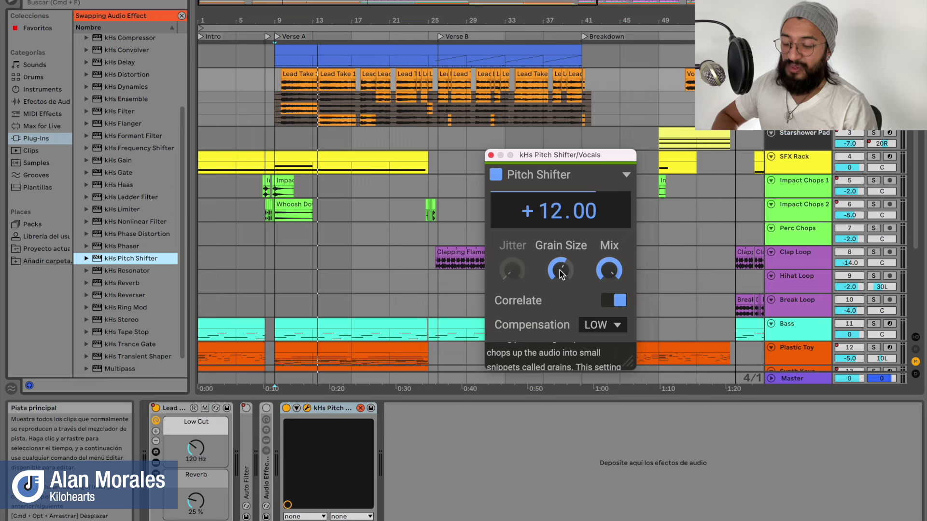
pyautogui.moveTo(559, 211)
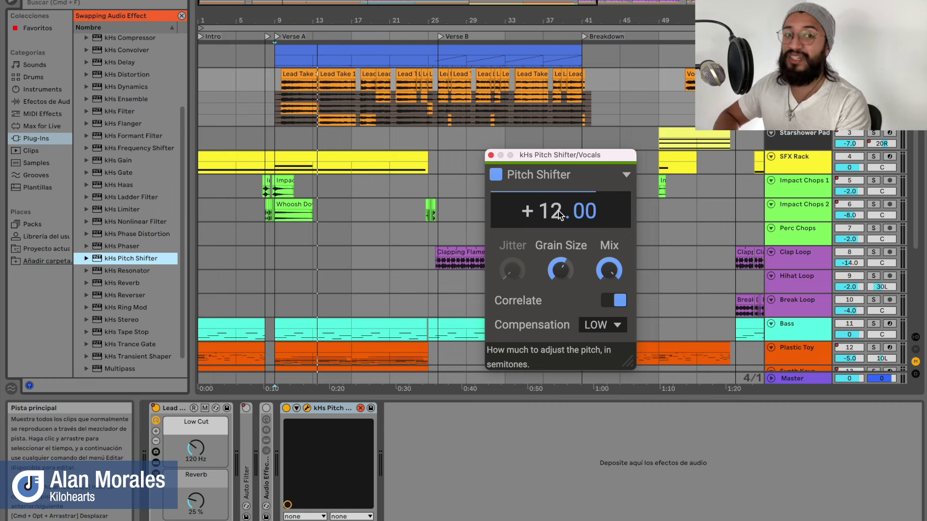
pyautogui.moveTo(511, 273)
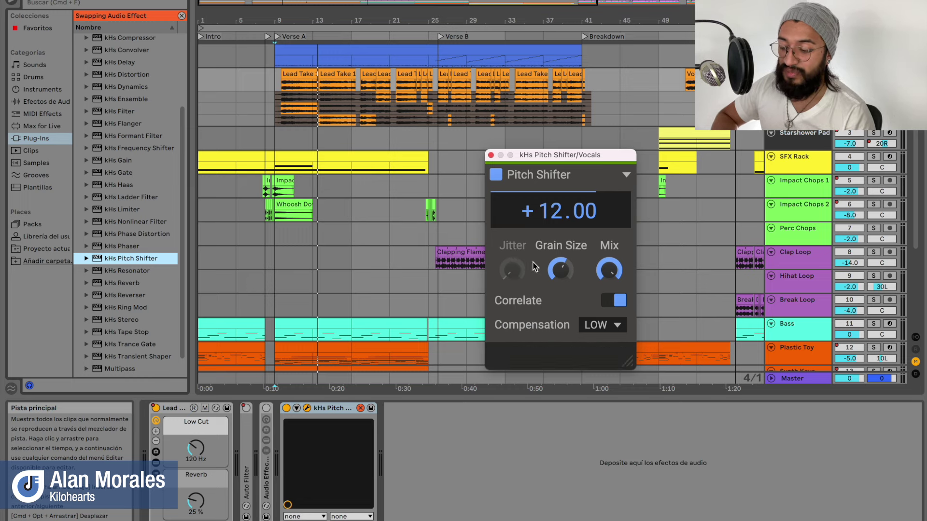
pyautogui.moveTo(605, 301)
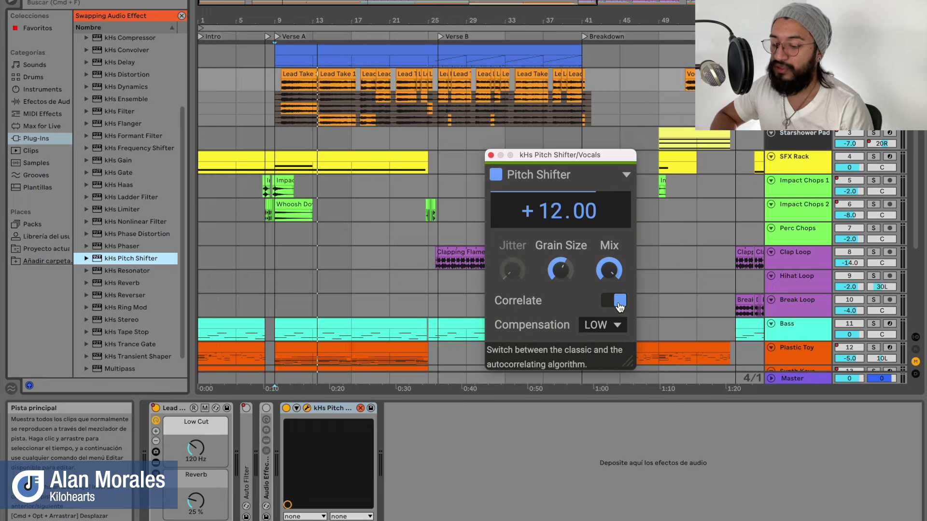
pyautogui.click(619, 303)
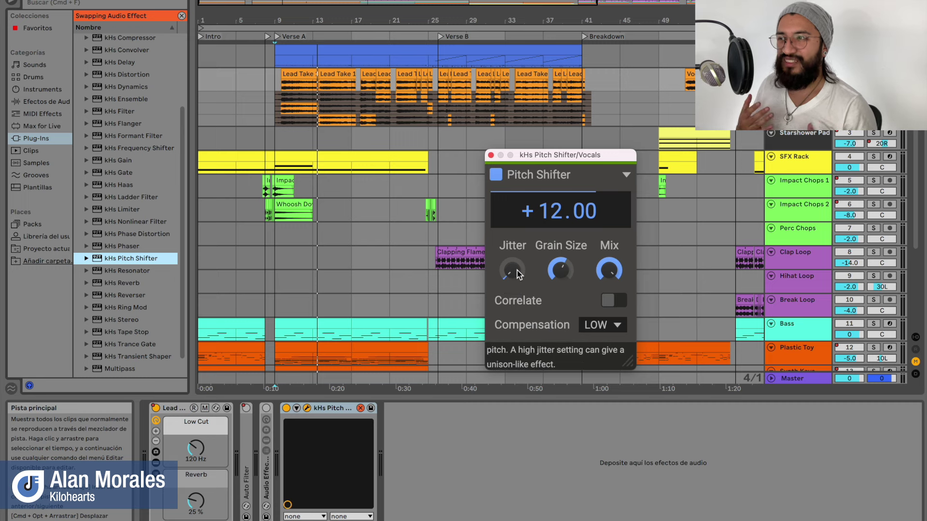
pyautogui.moveTo(561, 210); pyautogui.dragTo(561, 215)
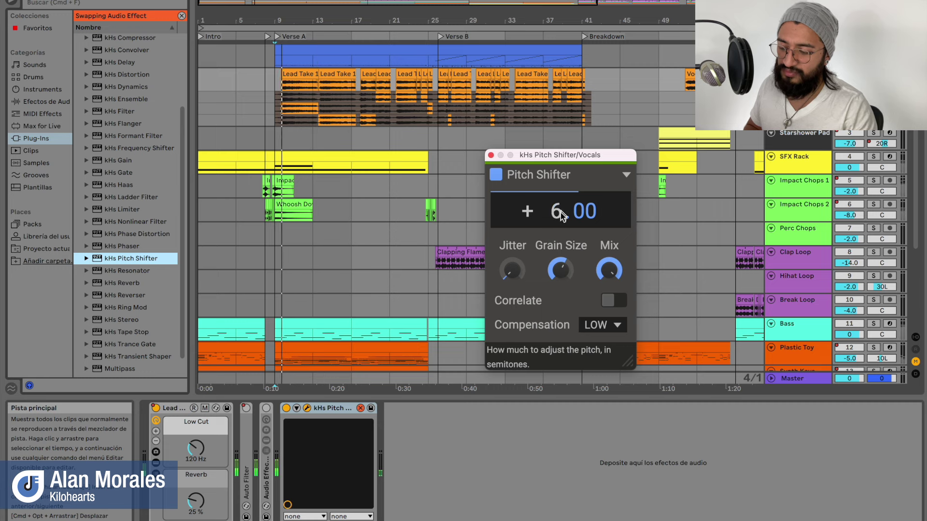
# - Raise the Pitch Shifter's Jitter to maximum, audition the vocals, and lower the Grain Size below its midpoint
pyautogui.moveTo(509, 270)
pyautogui.mouseDown()
pyautogui.moveTo(509, 222)
pyautogui.moveTo(508, 273)
pyautogui.mouseUp()
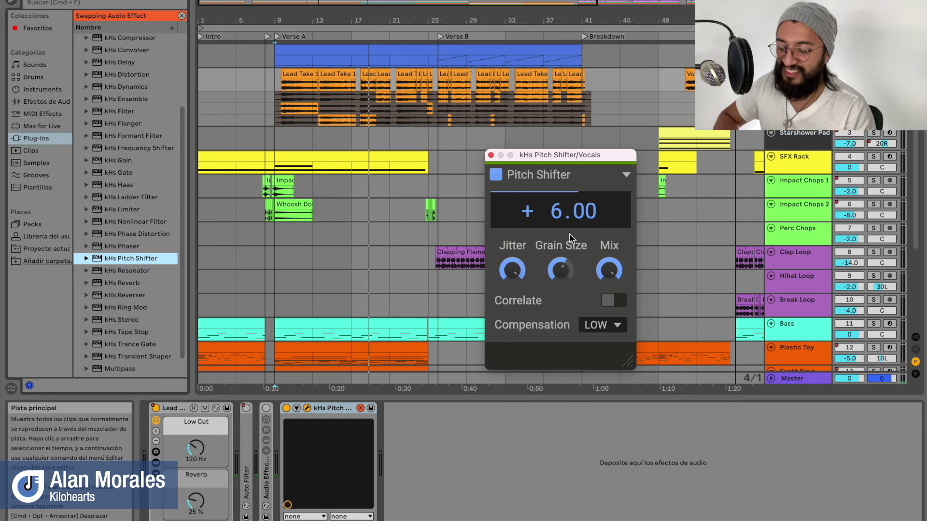
pyautogui.moveTo(560, 248)
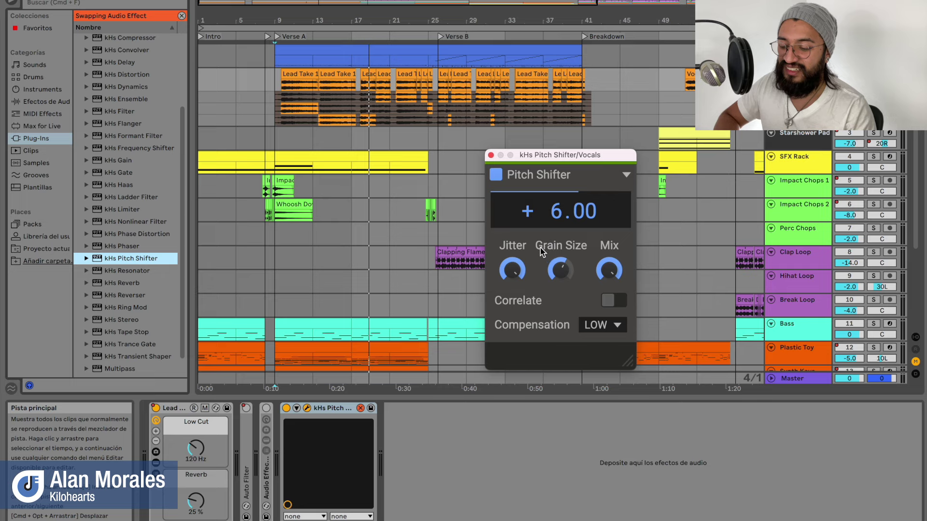
pyautogui.moveTo(560, 269); pyautogui.dragTo(560, 279)
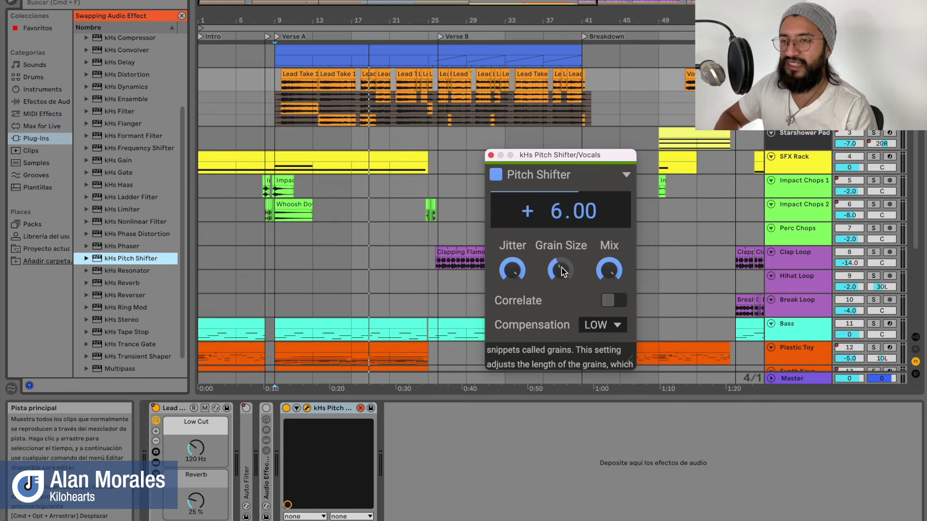
# - Set the pitch shift to +12.00 semitones and bring Jitter down to minimum while the vocals play
pyautogui.moveTo(562, 215)
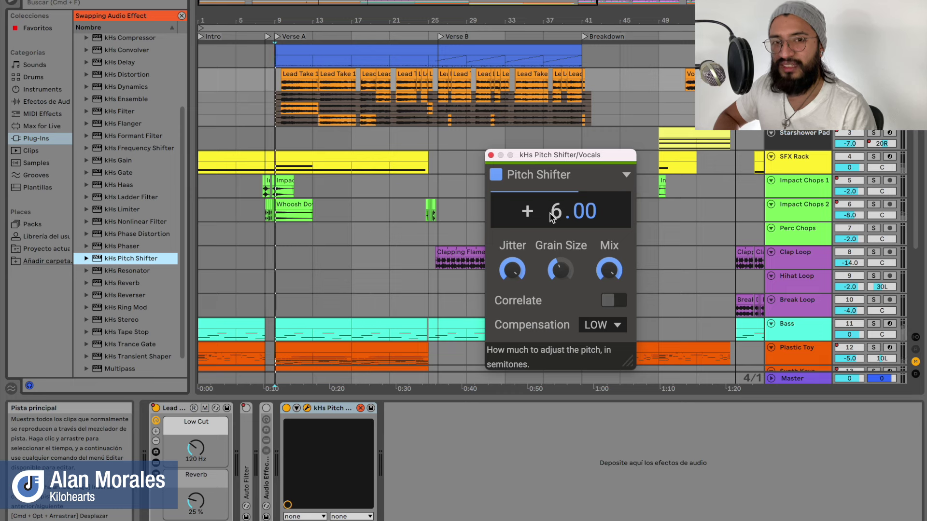
pyautogui.moveTo(554, 232)
pyautogui.moveTo(555, 212); pyautogui.dragTo(556, 206)
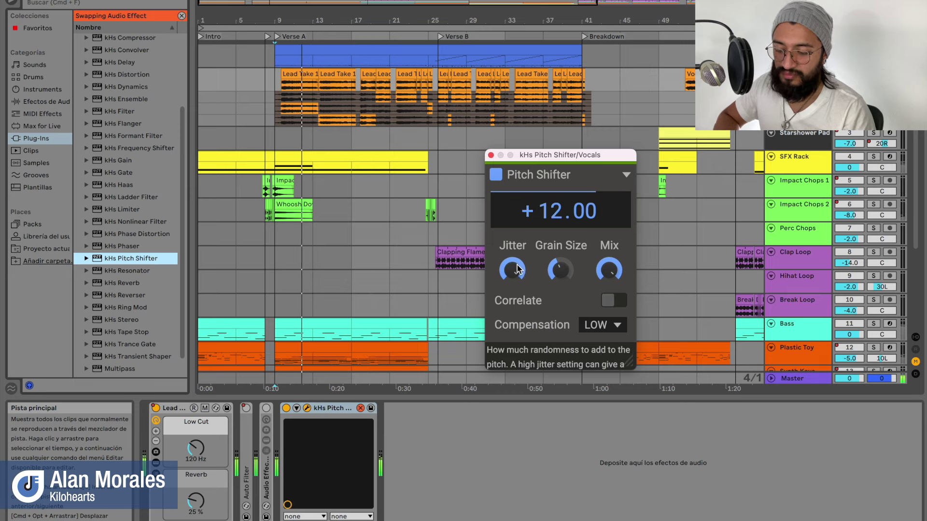
pyautogui.moveTo(511, 270); pyautogui.dragTo(512, 290)
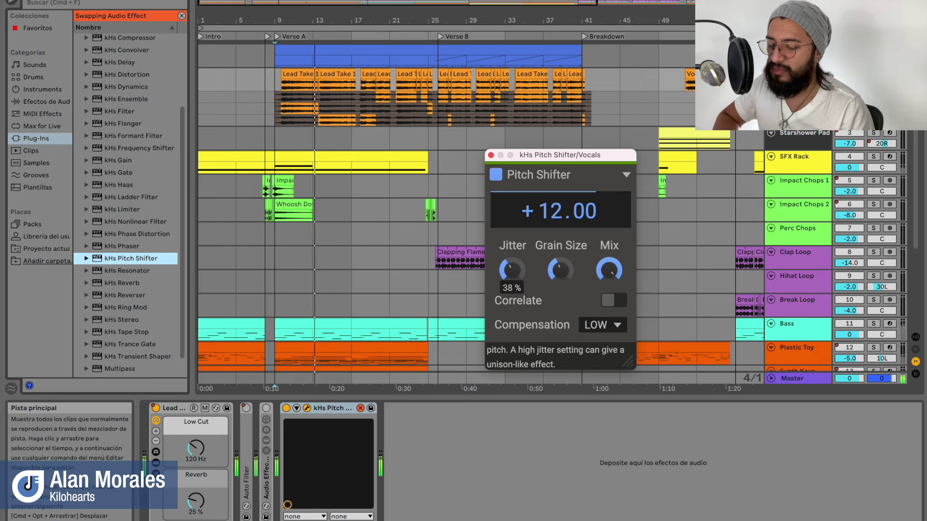
# - Turn on Correlate and audition Grain Size at maximum before lowering it to about a third
pyautogui.click(608, 300)
pyautogui.moveTo(560, 273); pyautogui.dragTo(560, 249)
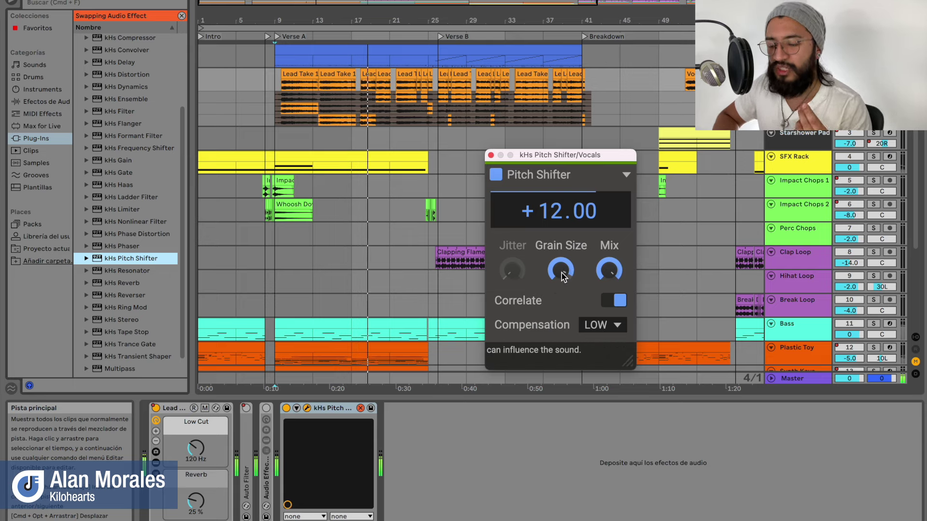
pyautogui.moveTo(561, 273); pyautogui.dragTo(561, 299)
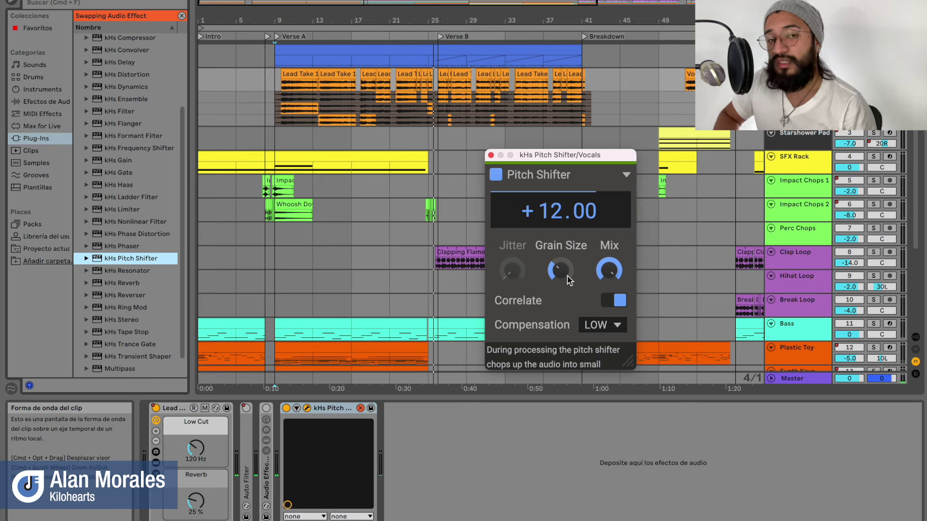
# - Switch Correlate off and back on, and set Compensation to OFF
pyautogui.click(620, 301)
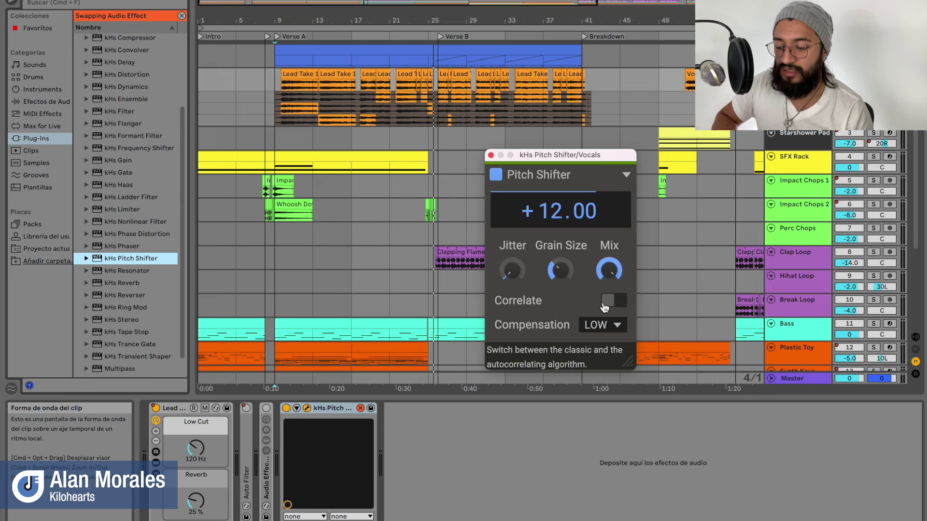
pyautogui.click(610, 305)
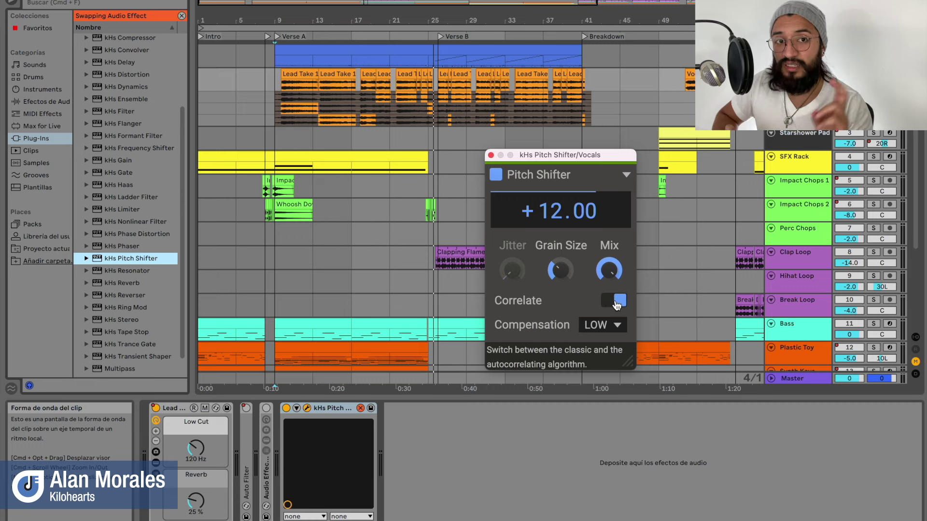
pyautogui.click(596, 326)
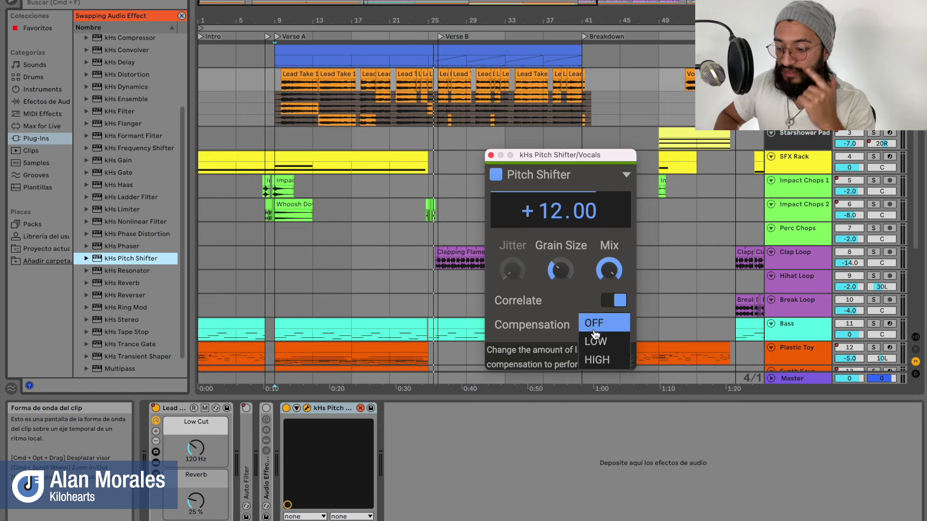
pyautogui.click(595, 325)
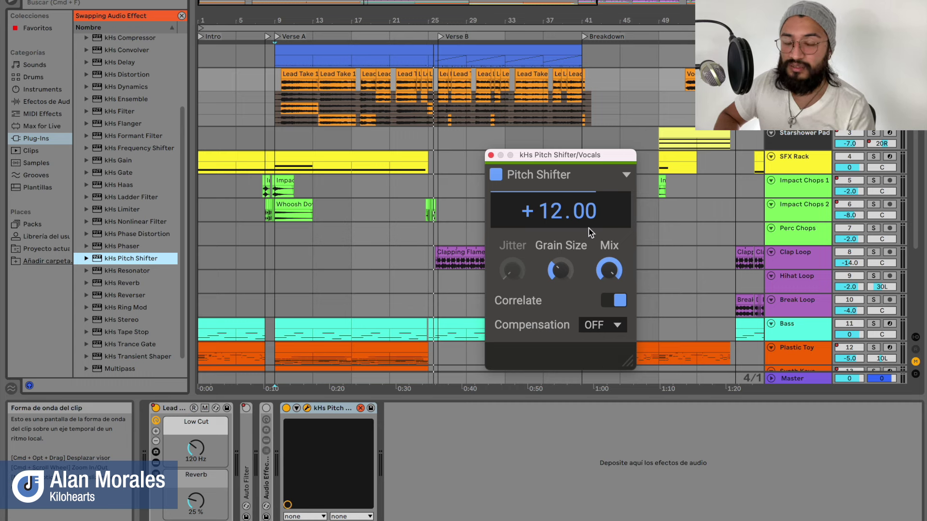
# - Lower the Pitch Shifter's Mix to just under half and play the vocals with a +3.00 semitone shift
pyautogui.click(611, 273)
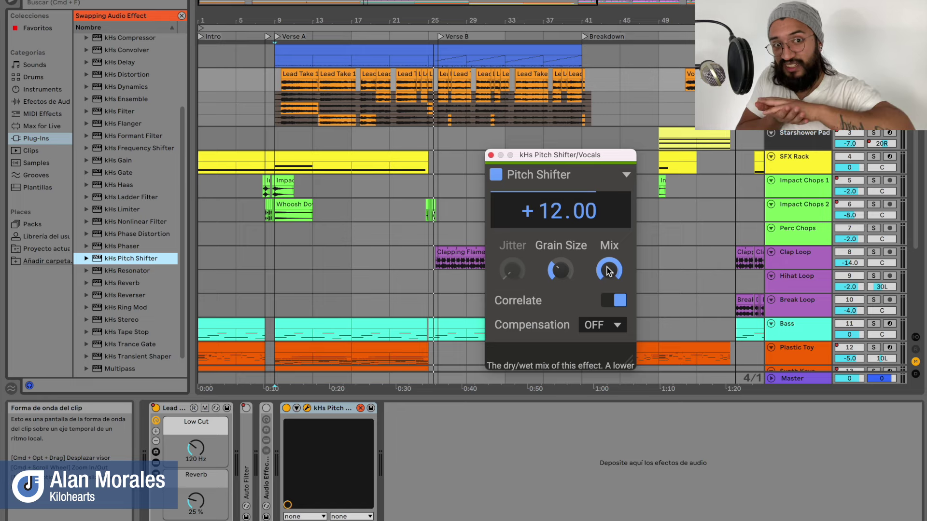
pyautogui.moveTo(607, 268); pyautogui.dragTo(606, 285)
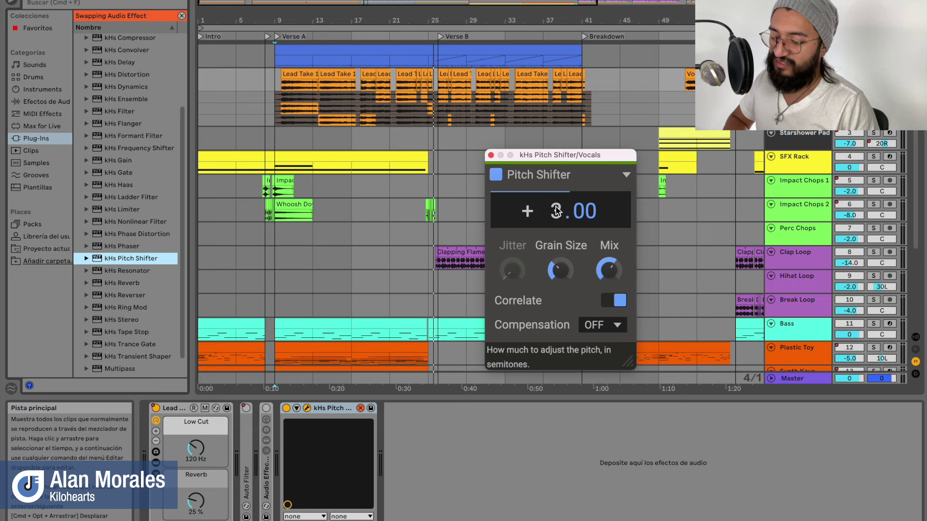
pyautogui.press('space')
pyautogui.moveTo(615, 277); pyautogui.dragTo(616, 279)
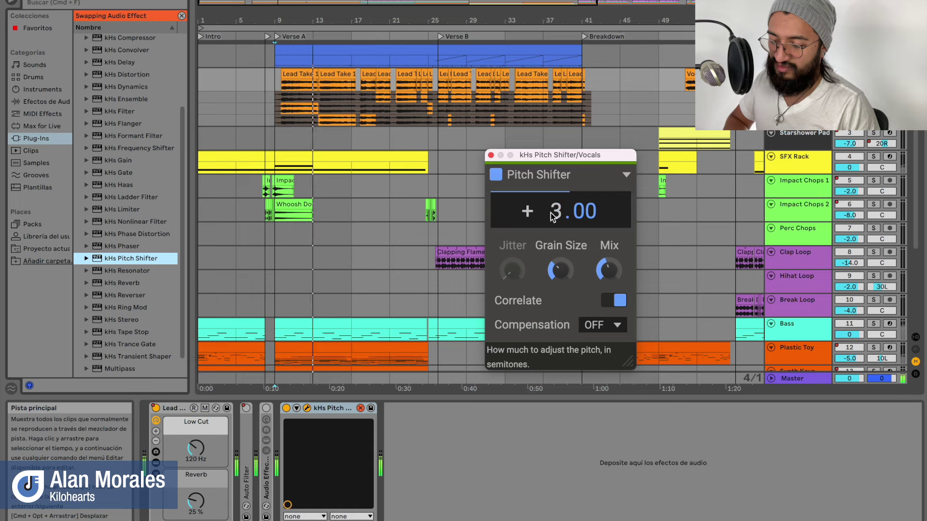
# - Set the pitch shift to +5.00 semitones and close the Pitch Shifter window
pyautogui.moveTo(553, 216); pyautogui.dragTo(553, 203)
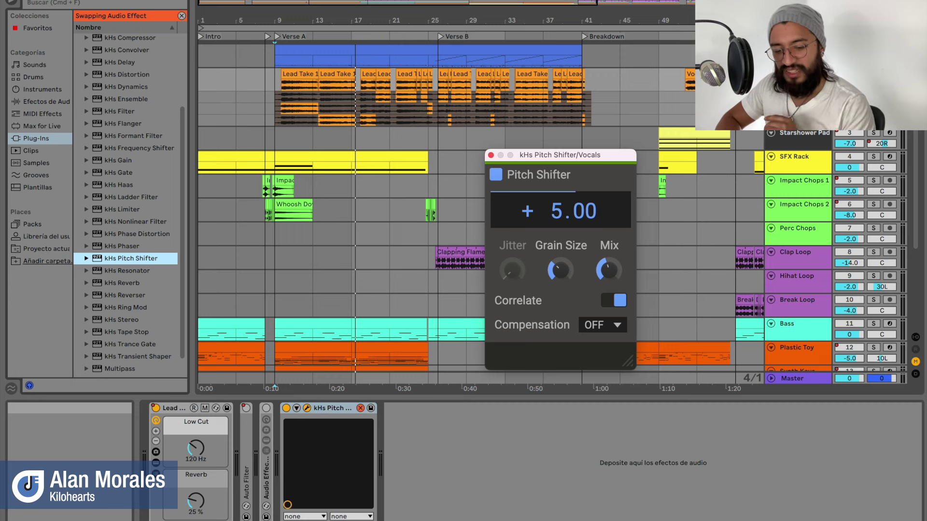
pyautogui.click(491, 156)
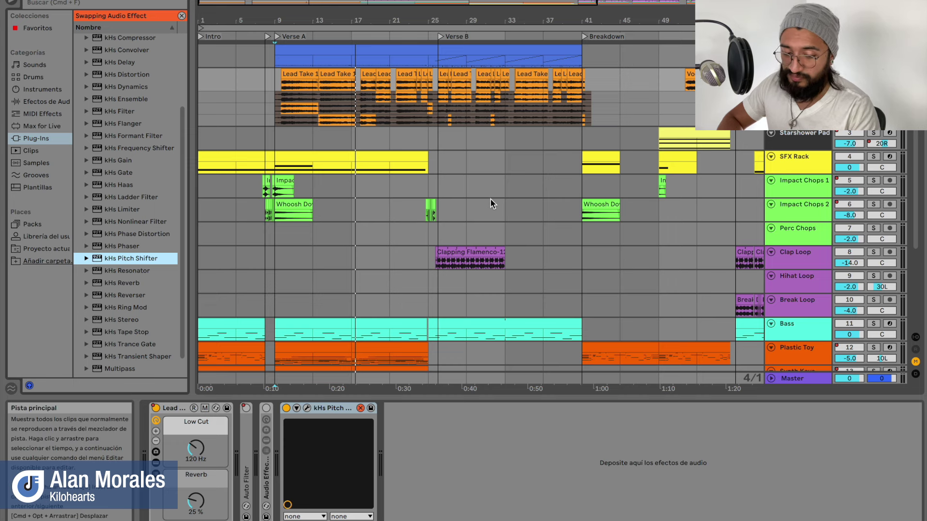
# - Leave the effect swap mode and select the Starshower Pad clip in the Breakdown section
pyautogui.click(503, 169)
pyautogui.hscroll(10, 503, 169)
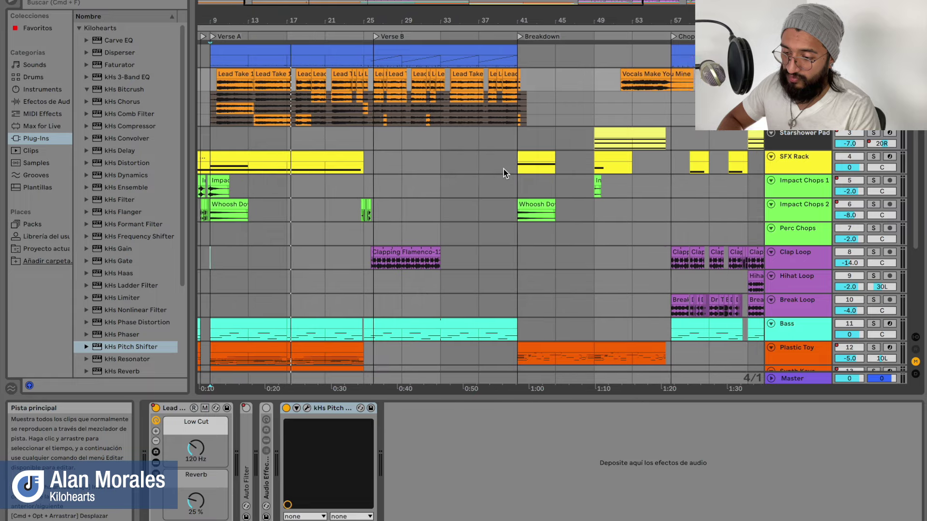
pyautogui.hscroll(1, 503, 169)
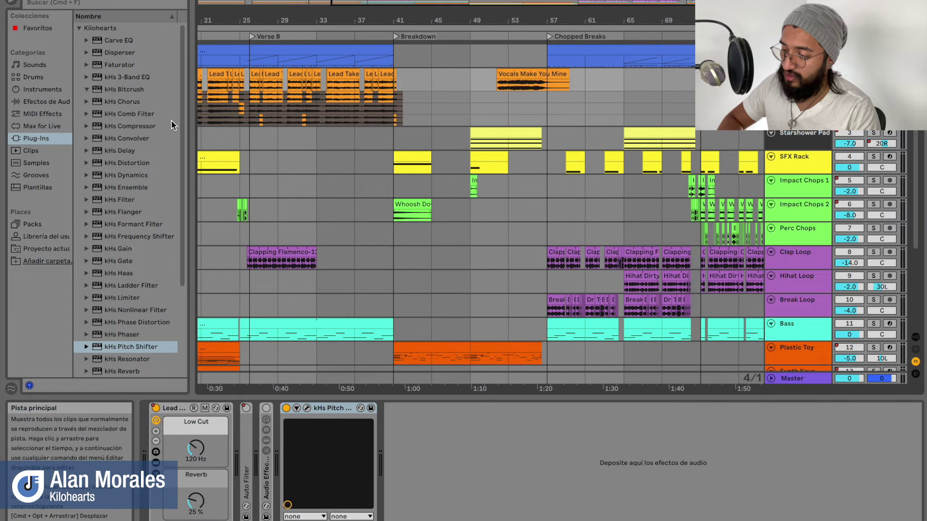
pyautogui.click(512, 137)
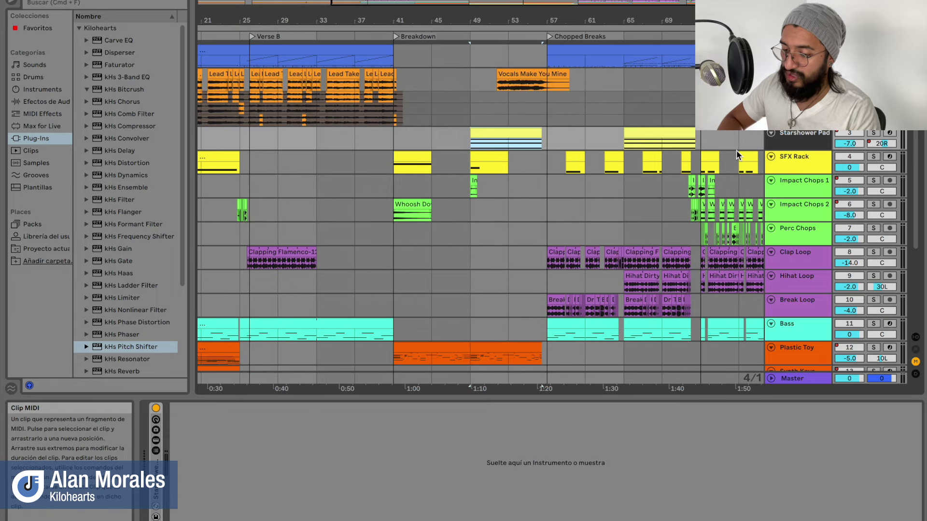
pyautogui.hscroll(8, 736, 149)
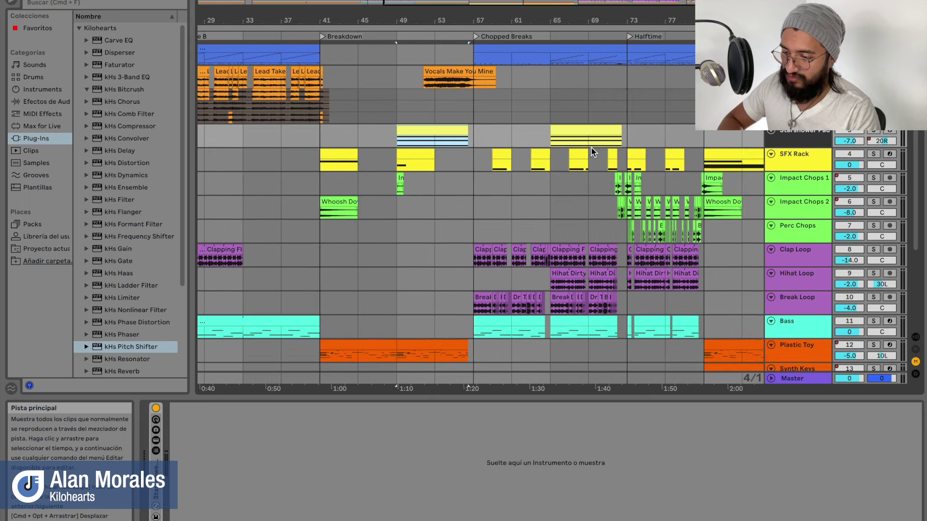
# - Select the Starshower Pad clip starting at bar 65 and load kHs Transient Shaper onto its track
pyautogui.click(801, 133)
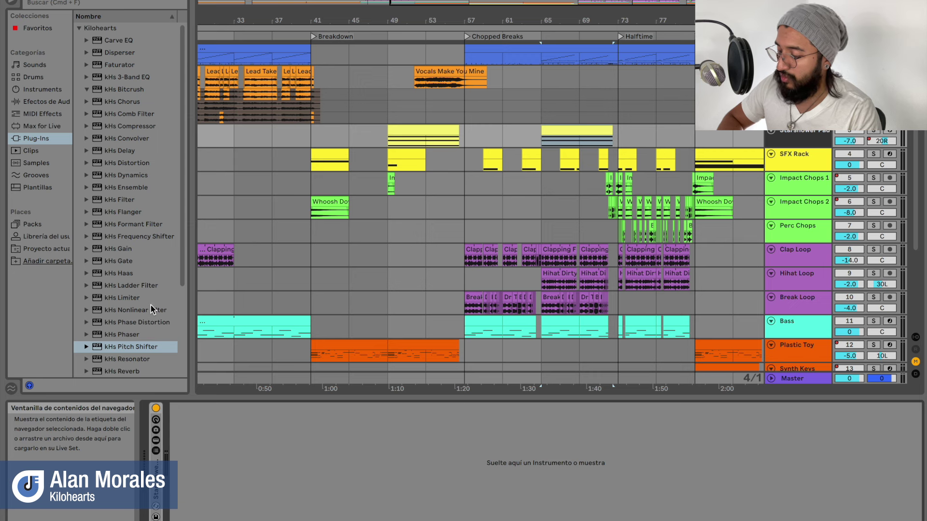
pyautogui.scroll(-5, 150, 309)
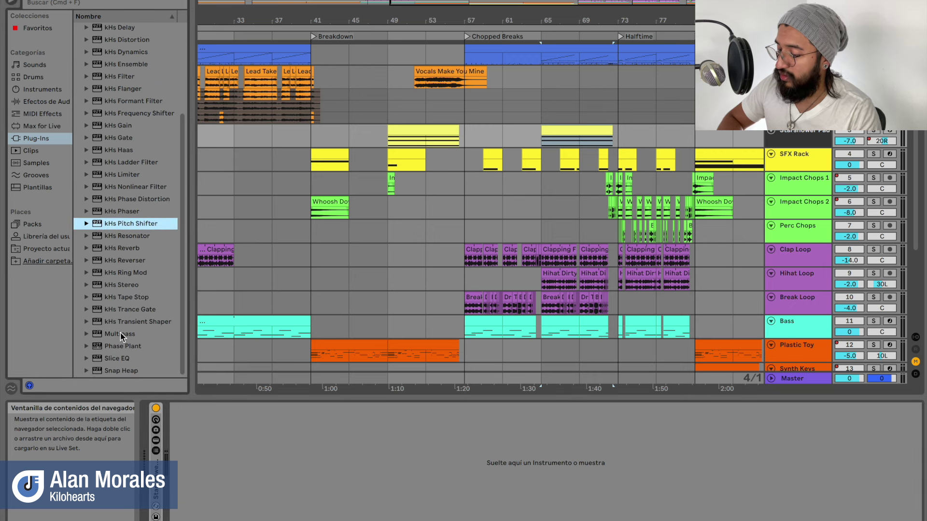
pyautogui.moveTo(129, 322)
pyautogui.mouseDown()
pyautogui.moveTo(176, 381)
pyautogui.moveTo(202, 437)
pyautogui.mouseUp()
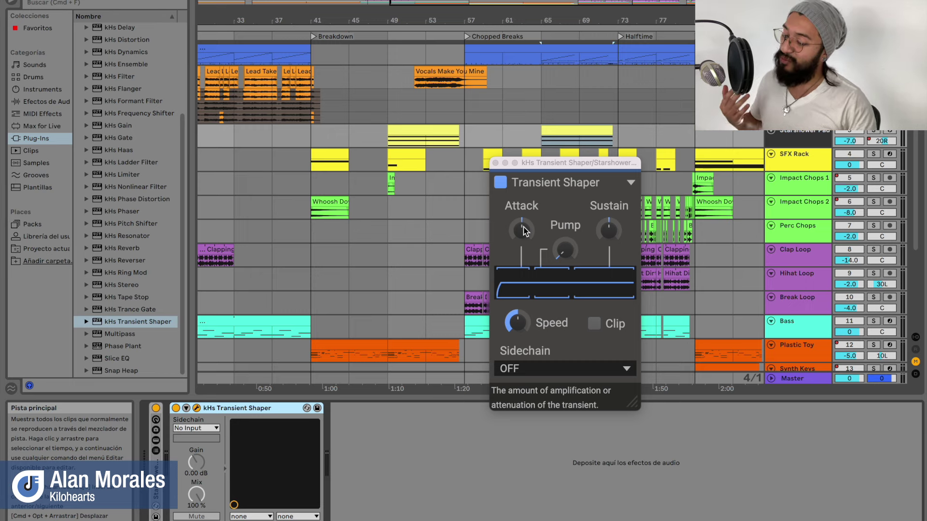
# - Move the Transient Shaper window clear of the selected clip and set its Sidechain to INPUT 3+4
pyautogui.click(570, 376)
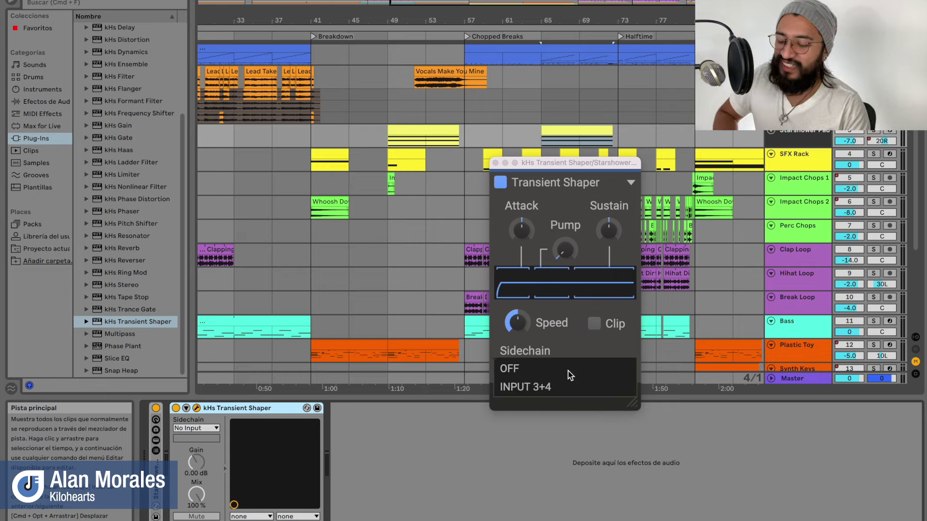
pyautogui.click(564, 167)
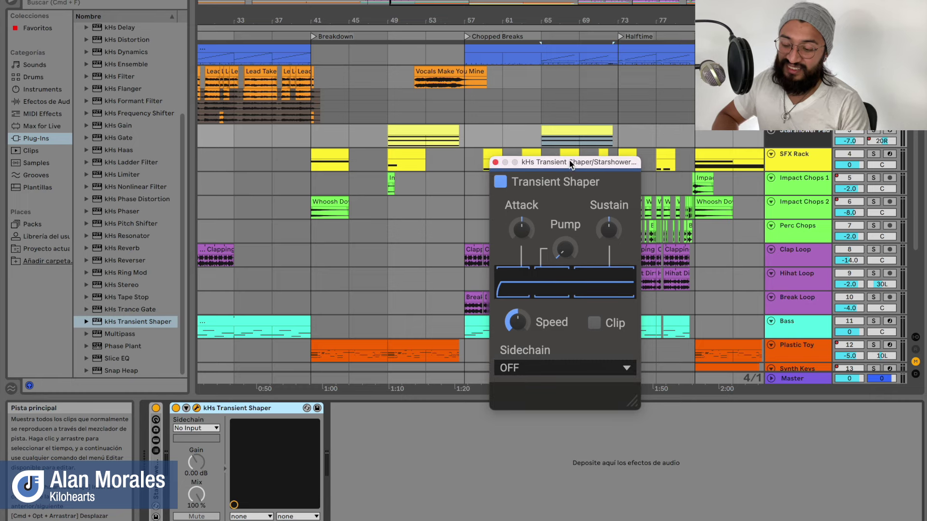
pyautogui.moveTo(571, 165); pyautogui.dragTo(622, 125)
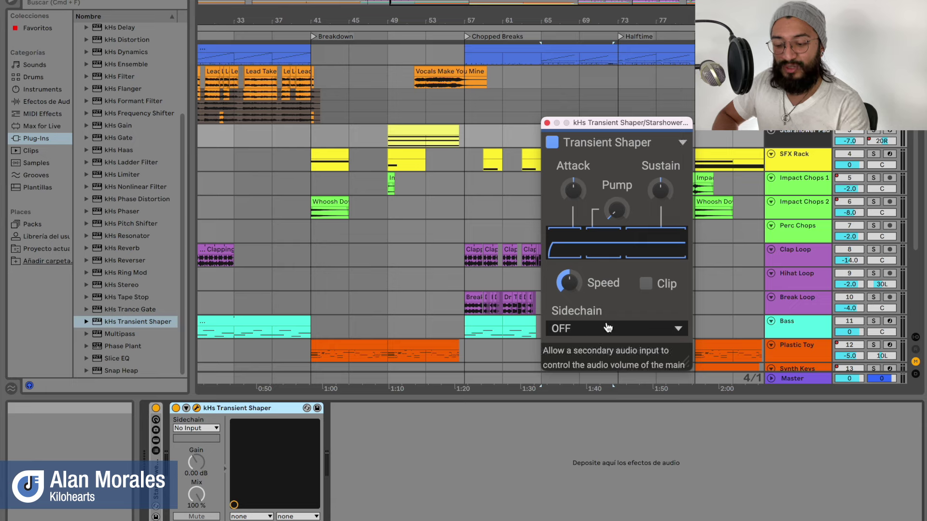
pyautogui.click(586, 334)
pyautogui.click(587, 347)
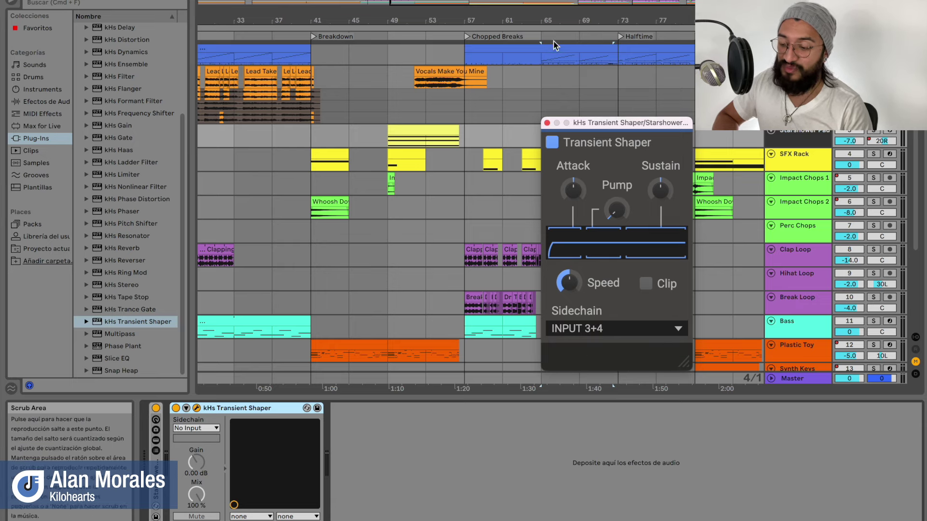
# - Bypass the Transient Shaper and play the Starshower Pad from bar 65 to hear it unprocessed
pyautogui.moveTo(611, 184)
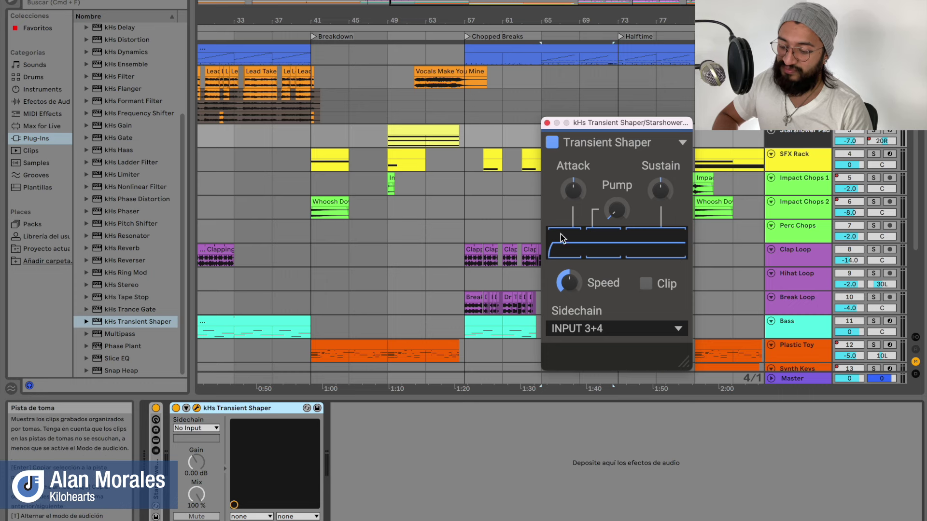
pyautogui.click(552, 143)
pyautogui.press('space')
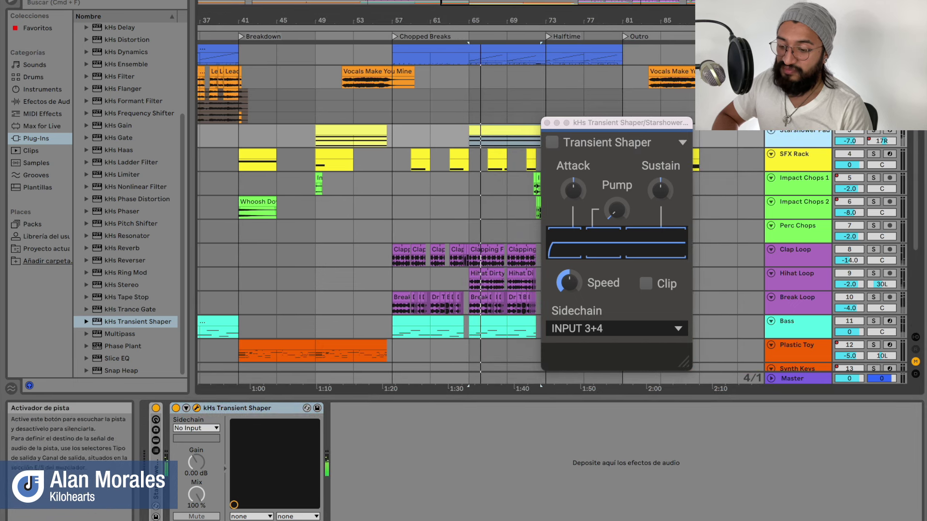
pyautogui.scroll(1, 821, 251)
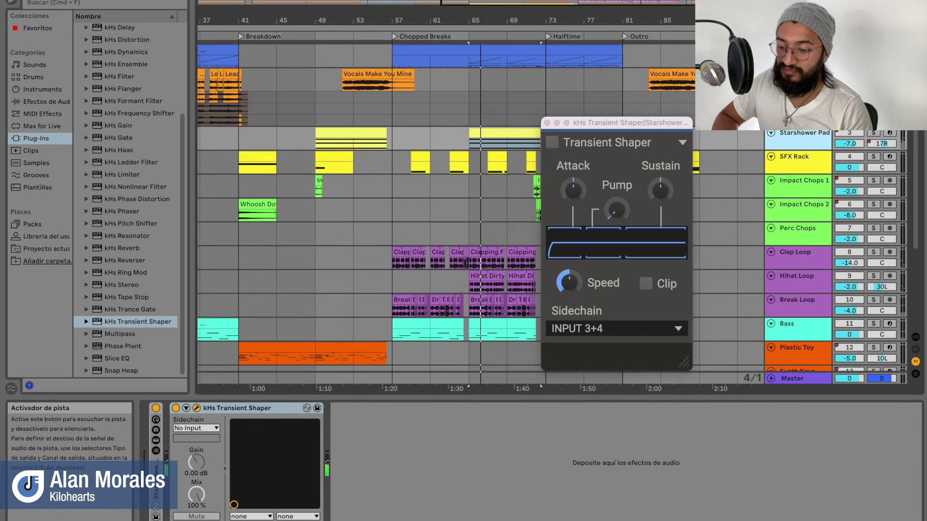
pyautogui.click(874, 133)
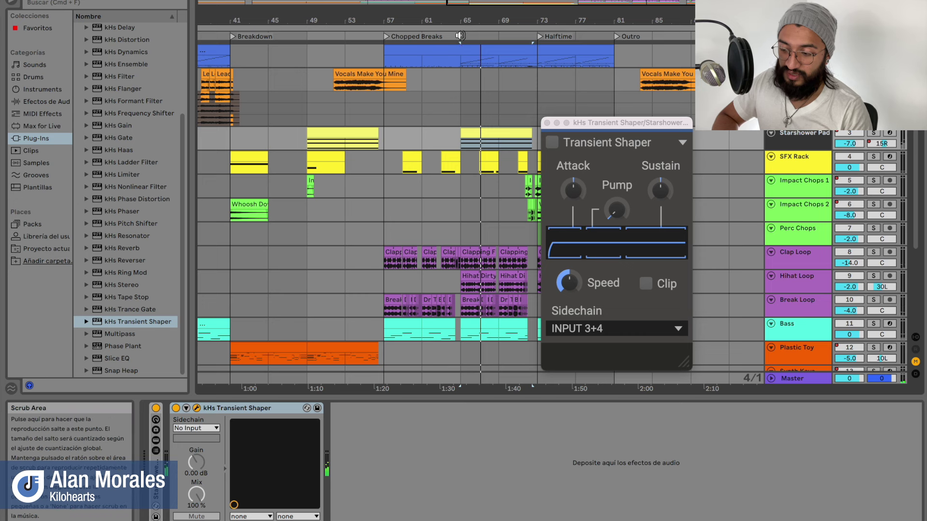
pyautogui.click(461, 35)
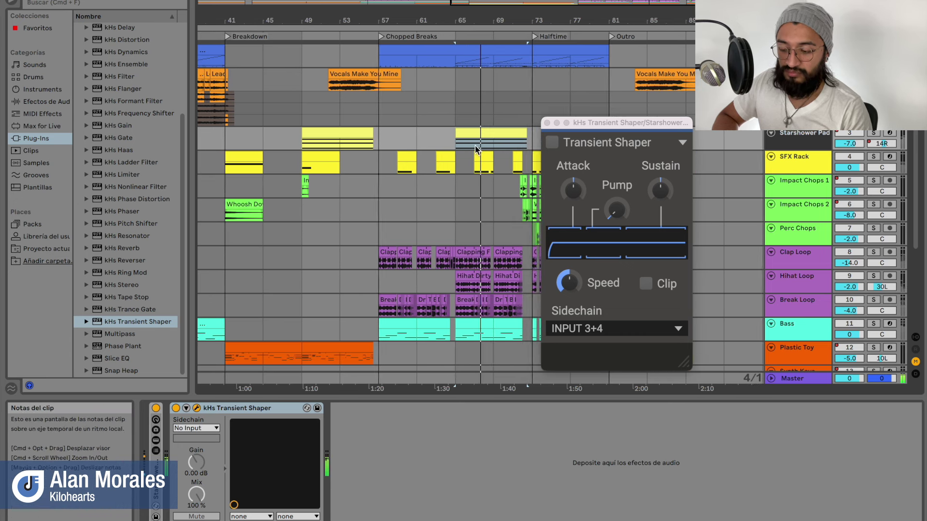
# - Re-enable the Transient Shaper, solo the Starshower Pad track, and play it from bar 65
pyautogui.click(552, 142)
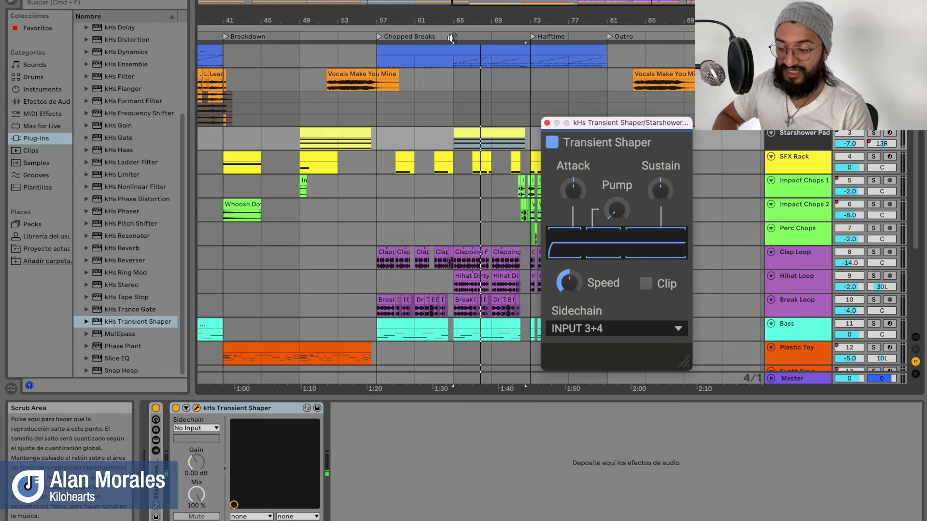
pyautogui.click(449, 47)
pyautogui.hscroll(-3, 449, 47)
pyautogui.click(873, 133)
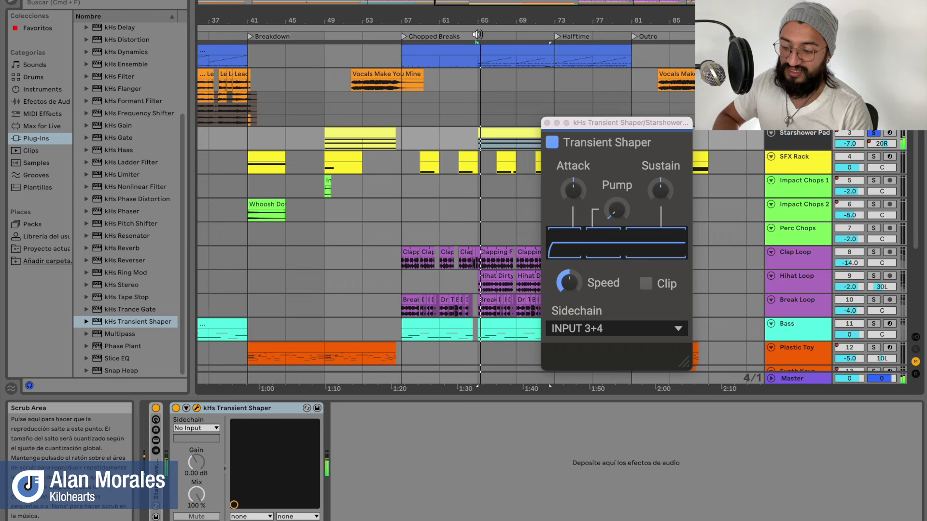
# - Raise the Transient Shaper's Attack to about 48% and set the device's external sidechain source to Drum Rack
pyautogui.click(573, 189)
pyautogui.moveTo(573, 190); pyautogui.dragTo(580, 181)
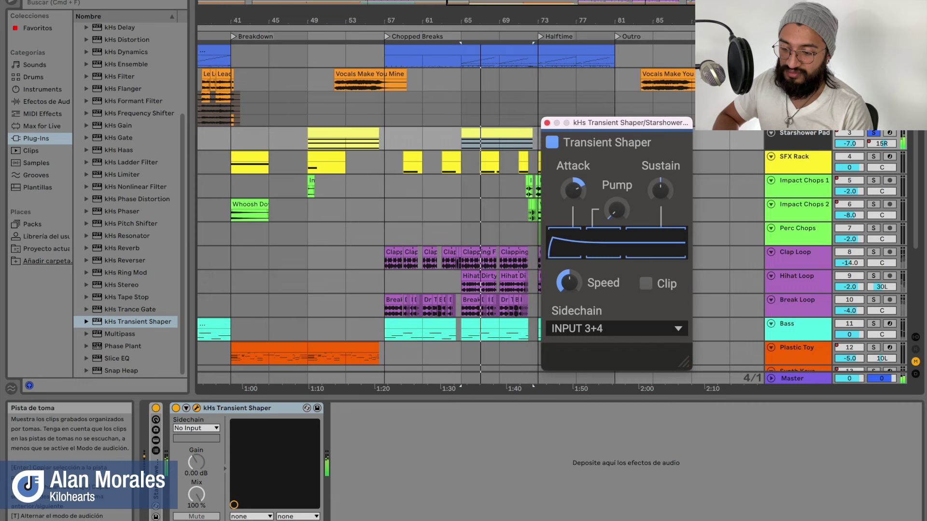
pyautogui.click(195, 429)
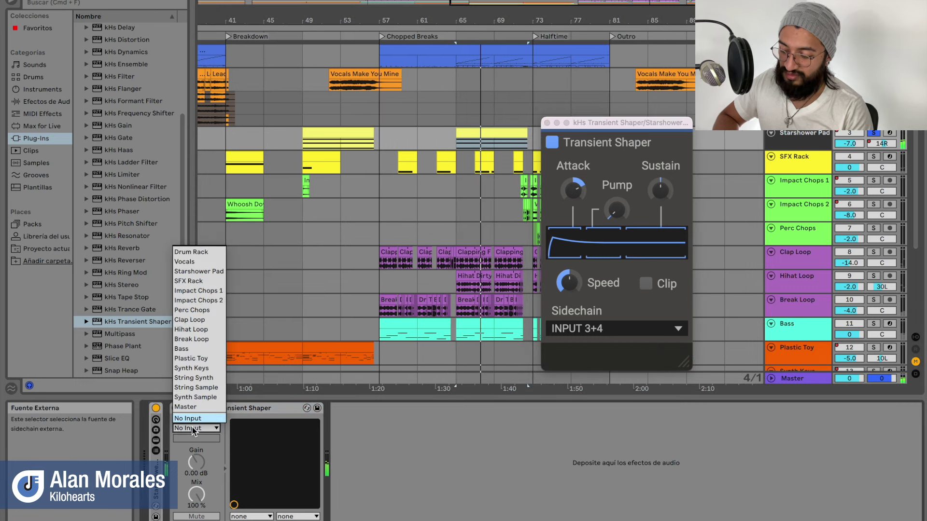
pyautogui.click(215, 255)
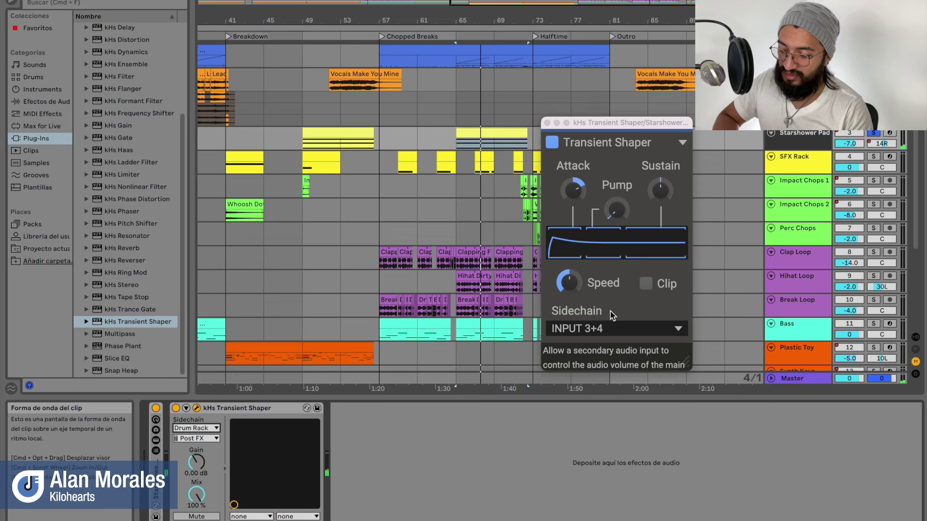
# - Raise the Transient Shaper's Attack further, increase Sustain and Pump slightly, replay the pad from bar 65, and close the plug-in window
pyautogui.click(573, 190)
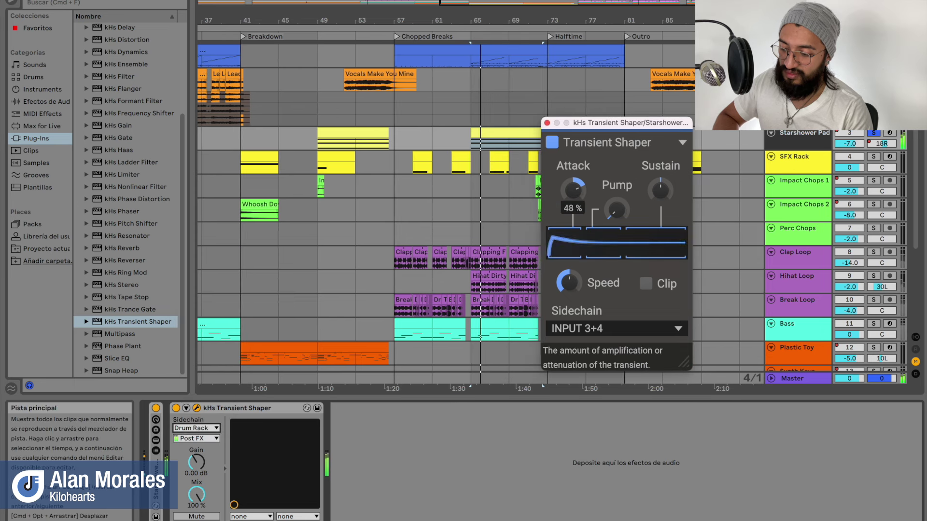
pyautogui.moveTo(573, 191); pyautogui.dragTo(573, 184)
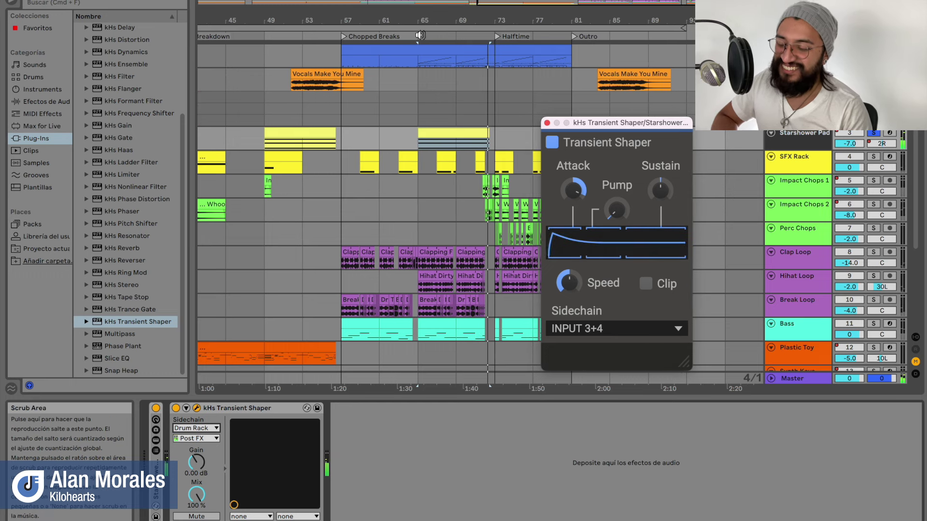
pyautogui.moveTo(660, 192); pyautogui.dragTo(661, 193)
pyautogui.moveTo(614, 221); pyautogui.dragTo(615, 211)
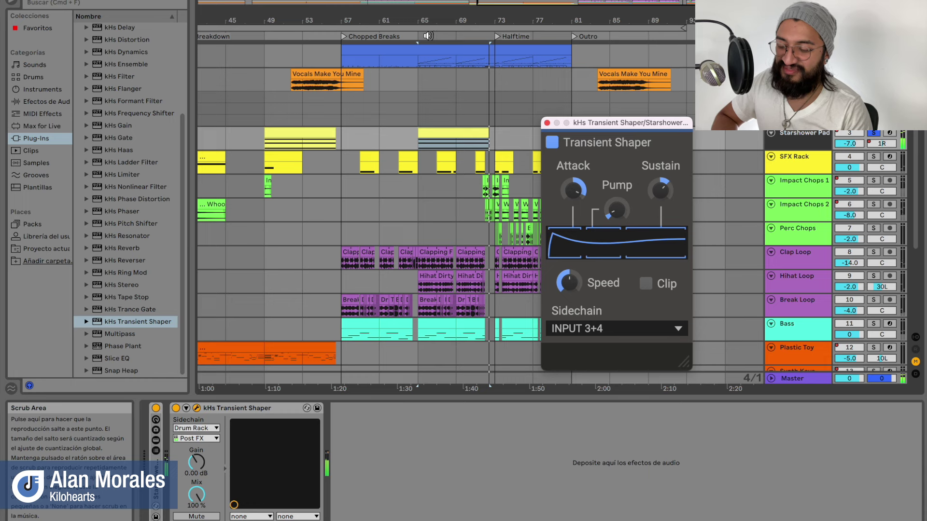
pyautogui.click(418, 33)
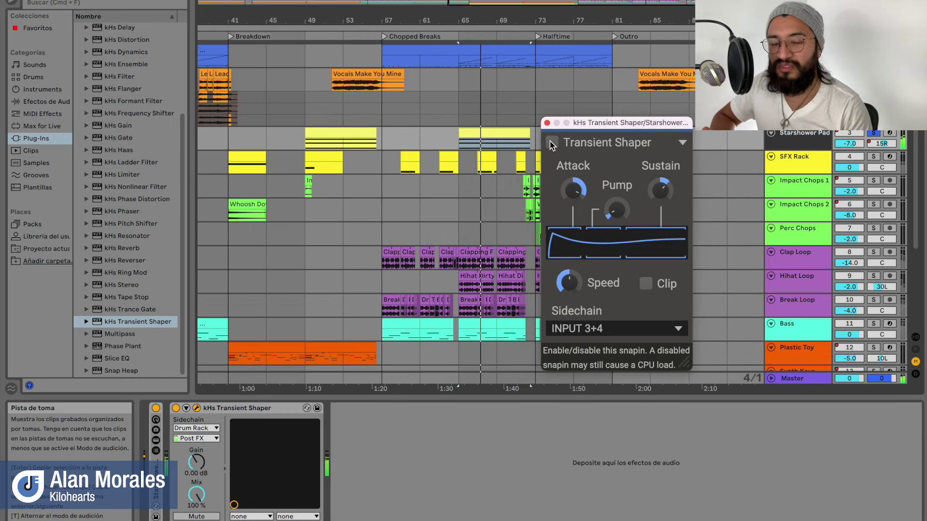
pyautogui.click(547, 123)
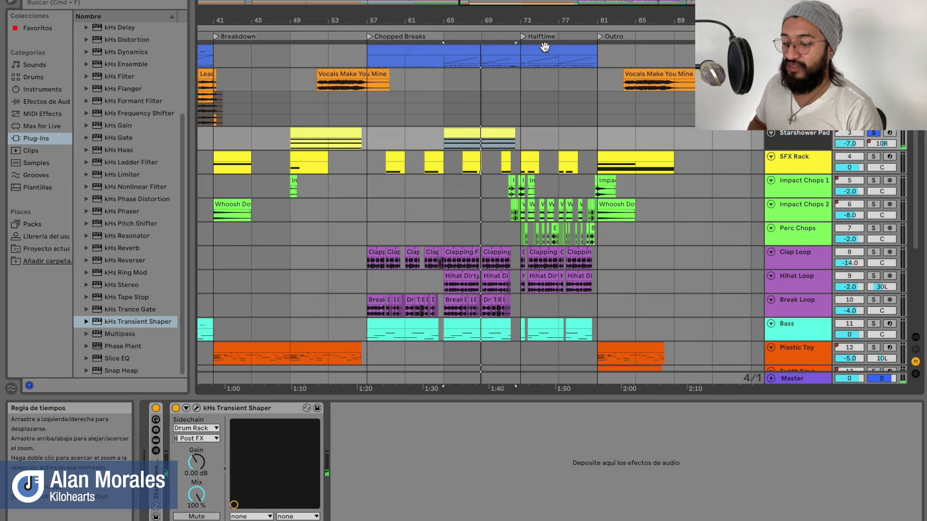
# - Select the Drum Rack track, open its Disperser plug-in window, and place the window over the lower tracks
pyautogui.press('Up')
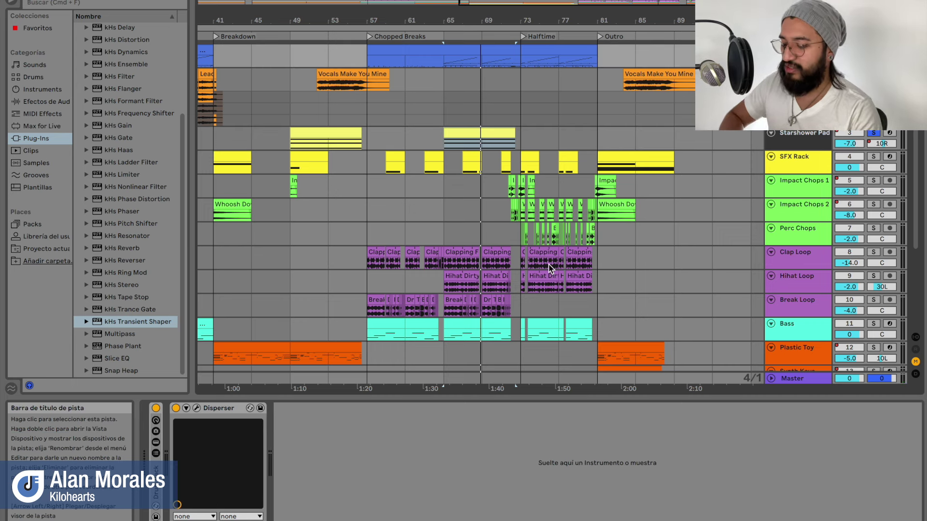
pyautogui.doubleClick(210, 410)
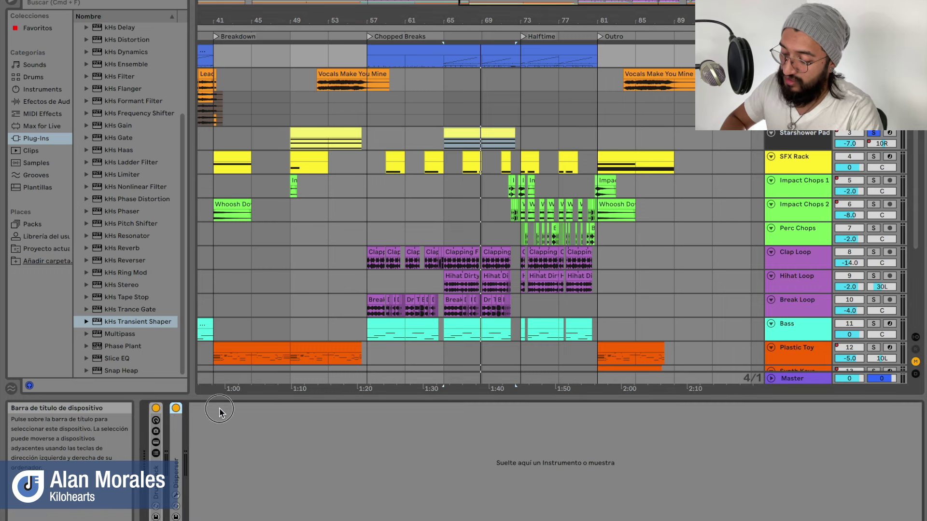
pyautogui.doubleClick(175, 437)
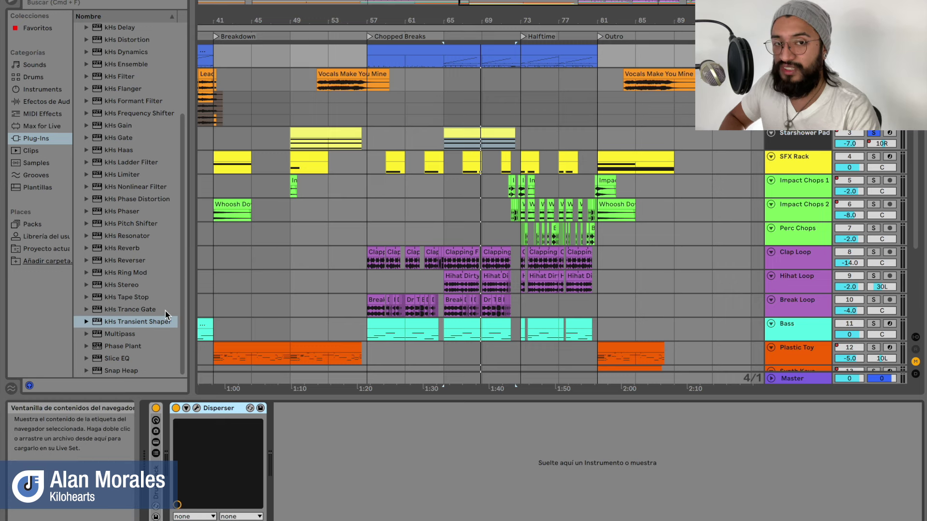
pyautogui.click(196, 408)
pyautogui.moveTo(349, 205); pyautogui.dragTo(531, 249)
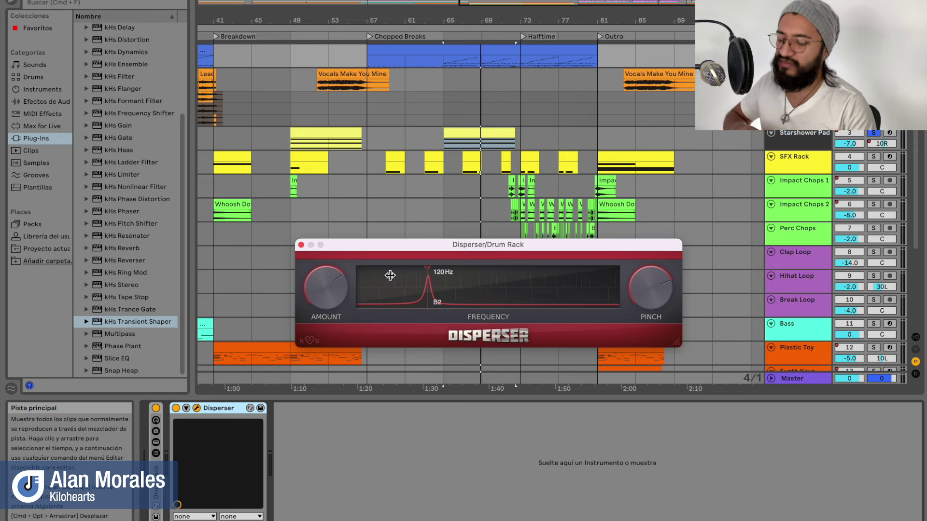
# - Play the Drum Rack from around bar 65 with Disperser bypassed, and re-enable the effect
pyautogui.click(457, 154)
pyautogui.press('space')
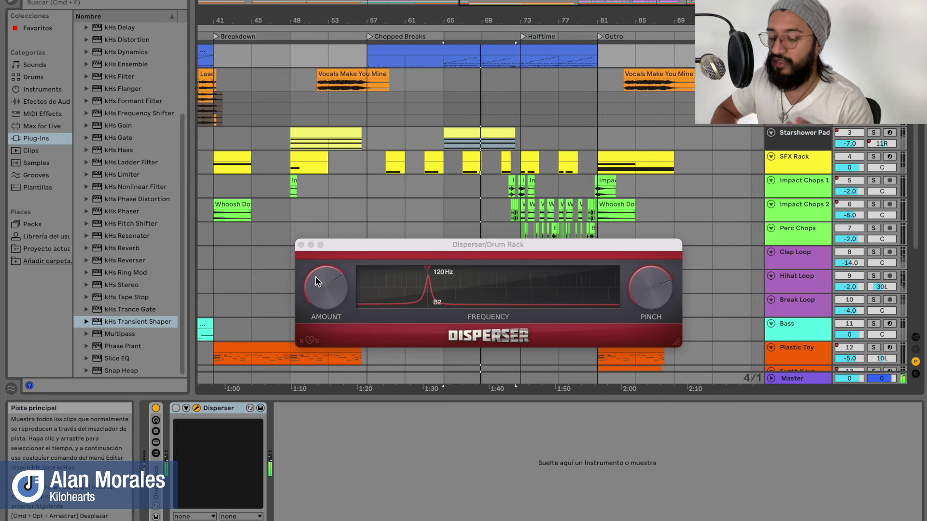
pyautogui.click(176, 408)
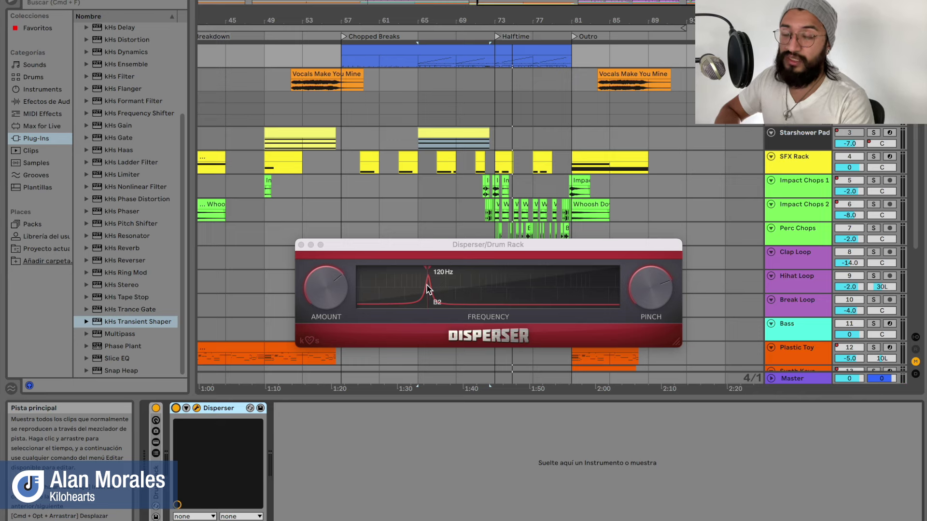
# - Lower Disperser's Pinch to widen the curve around 120 Hz and readjust its Amount
pyautogui.moveTo(427, 285)
pyautogui.mouseDown()
pyautogui.moveTo(458, 286)
pyautogui.moveTo(428, 285)
pyautogui.mouseUp()
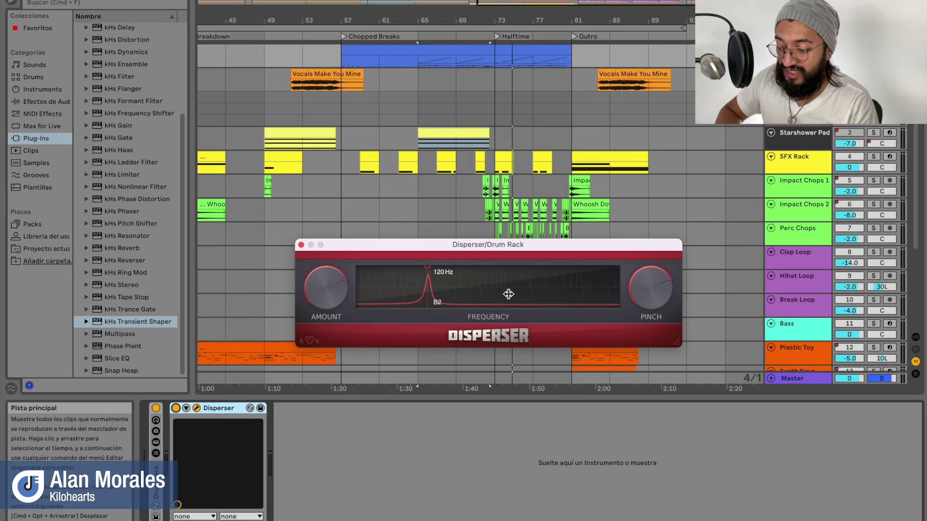
pyautogui.moveTo(650, 288)
pyautogui.mouseDown()
pyautogui.moveTo(650, 313)
pyautogui.moveTo(650, 297)
pyautogui.mouseUp()
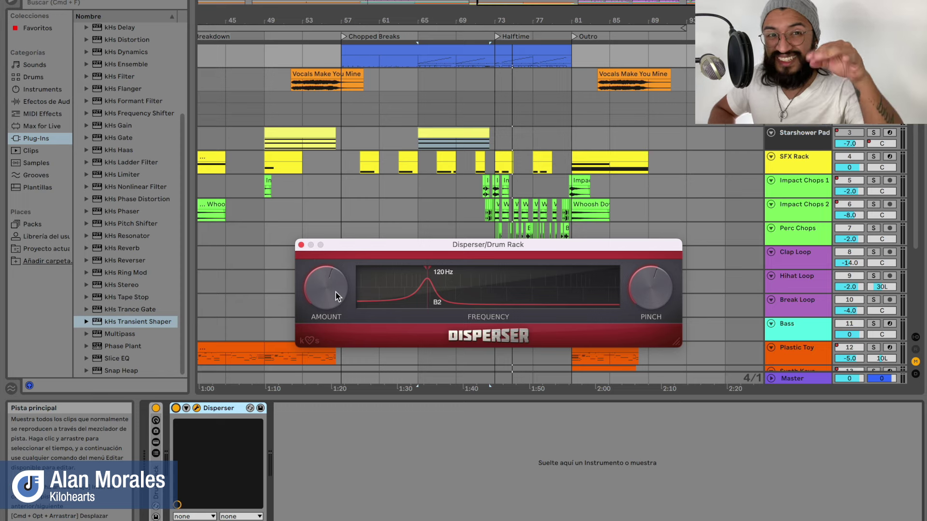
pyautogui.moveTo(335, 292); pyautogui.dragTo(335, 296)
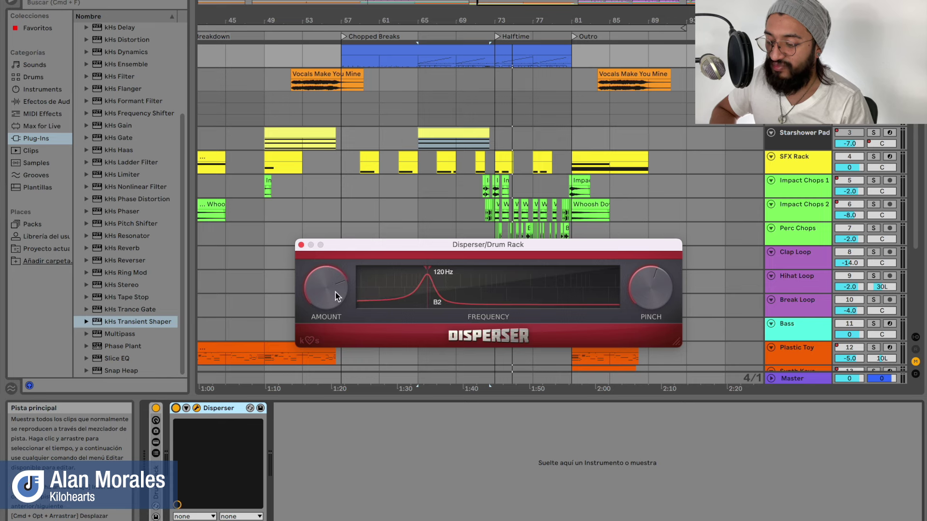
# - Play the Drum Rack with Disperser active, bypass the effect to compare the sound, and close its window
pyautogui.press('space')
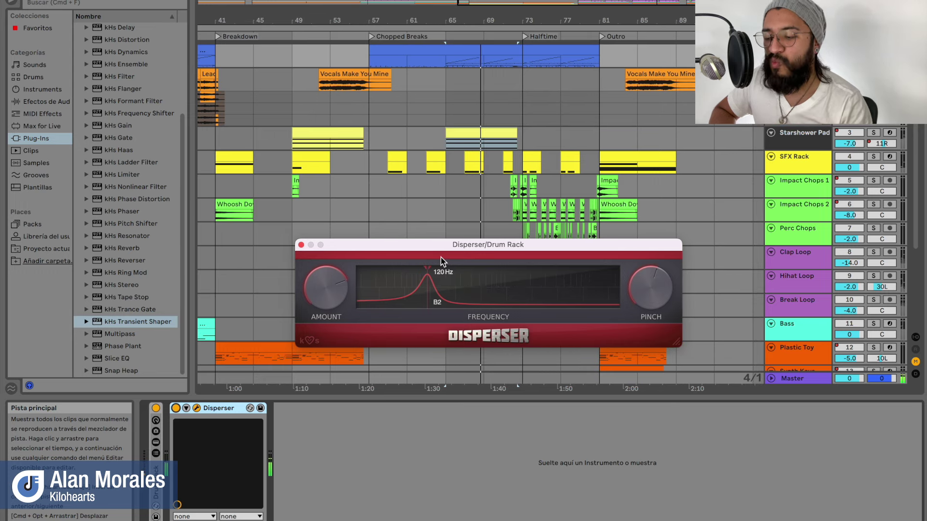
pyautogui.click(175, 408)
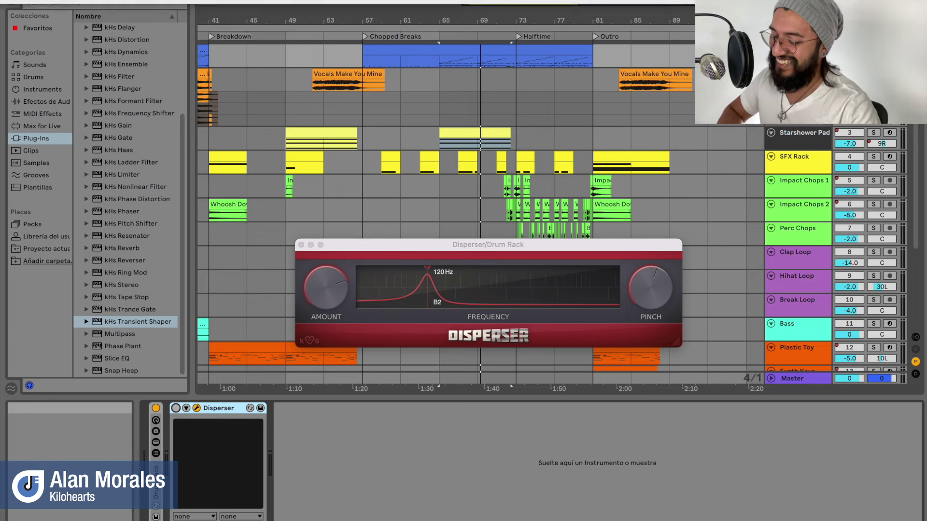
pyautogui.click(300, 245)
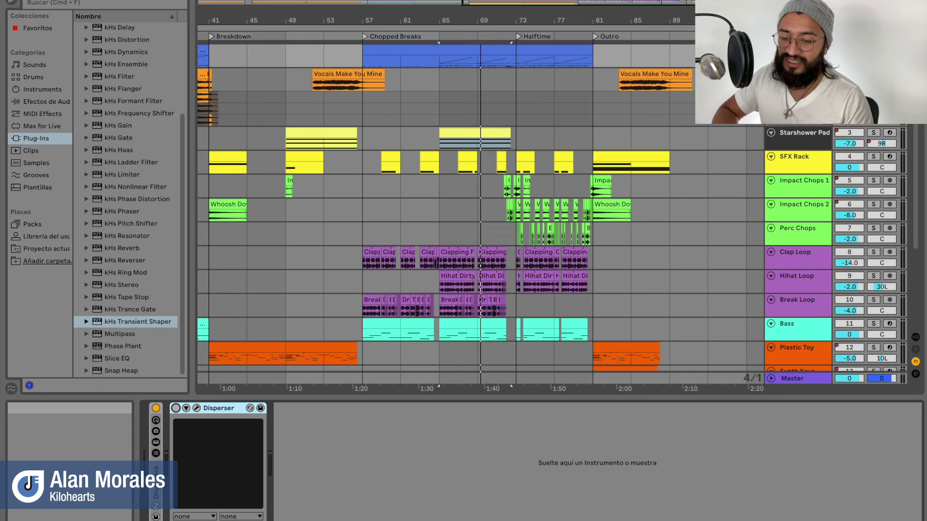
# - Load Phase Plant onto a new track below Synth Sample and reposition its window to show the whole synth
pyautogui.scroll(-5, 676, 254)
pyautogui.hscroll(-1, 676, 254)
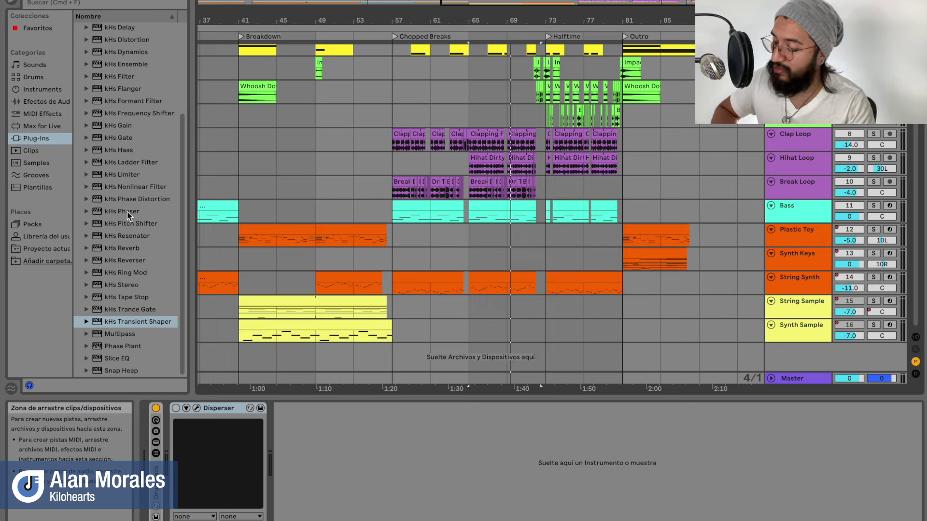
pyautogui.click(118, 347)
pyautogui.moveTo(116, 350); pyautogui.dragTo(780, 351)
pyautogui.click(409, 132)
pyautogui.moveTo(409, 132); pyautogui.dragTo(332, 74)
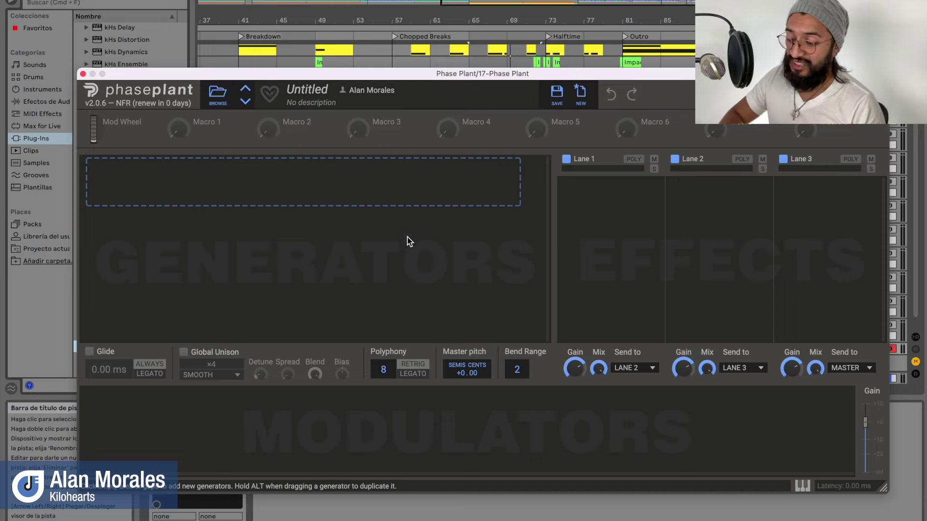
# - Add an Analog generator to Phase Plant's empty Generators area
pyautogui.click(337, 182)
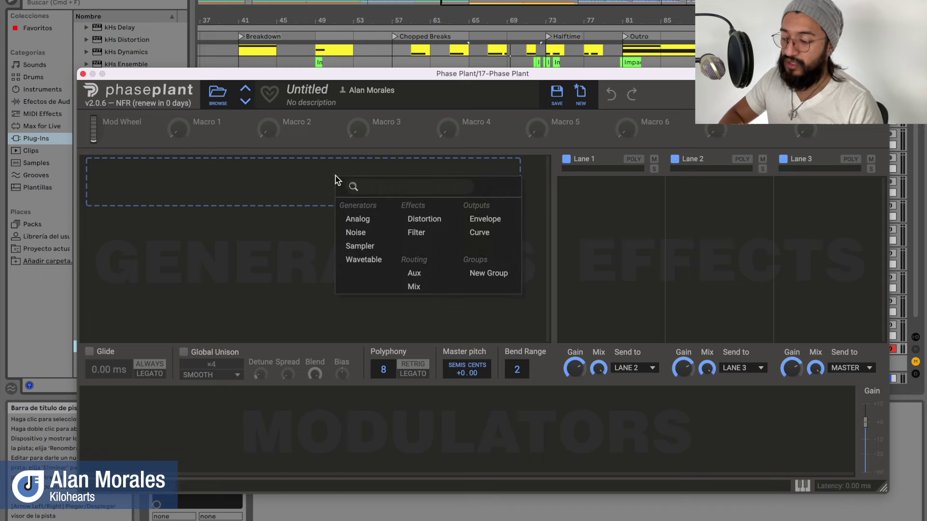
pyautogui.click(366, 223)
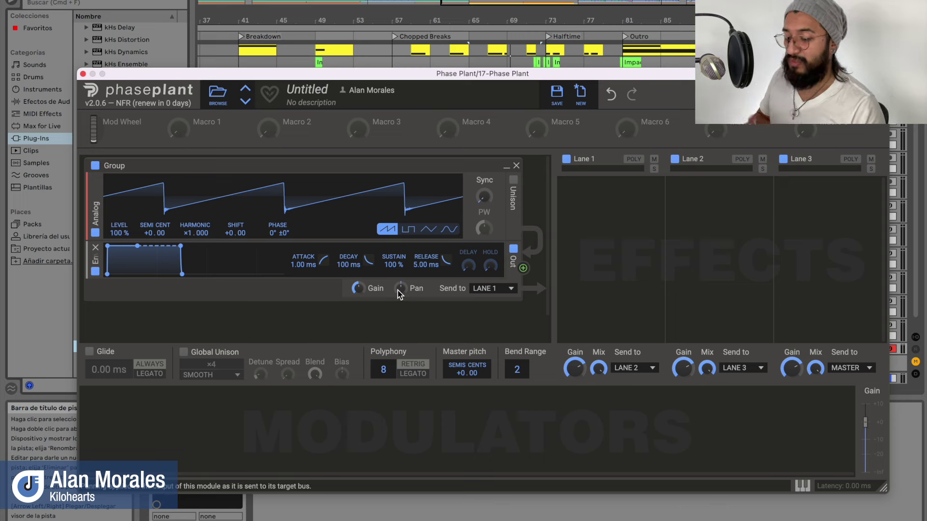
pyautogui.moveTo(399, 294); pyautogui.dragTo(605, 229)
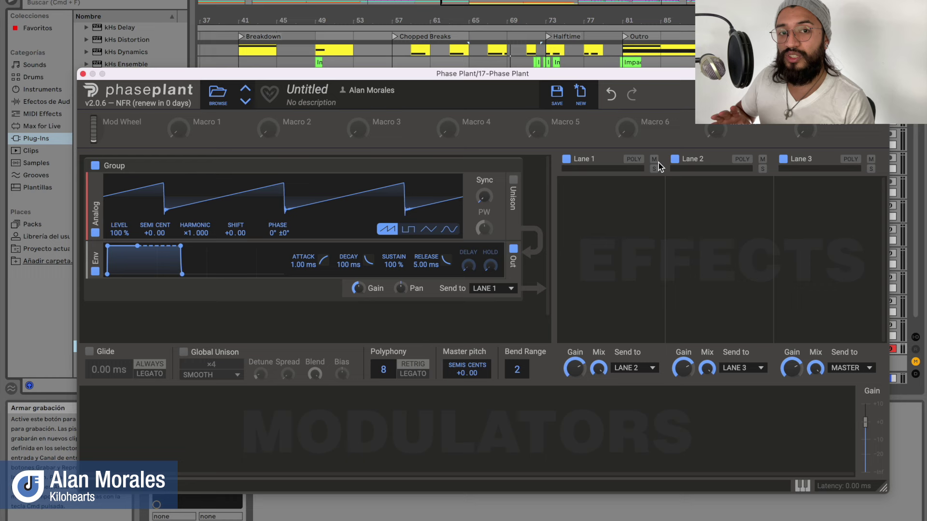
# - Add a Compressor to Lane 1 and a Reverb to Lane 2 in Phase Plant's effects section
pyautogui.click(607, 199)
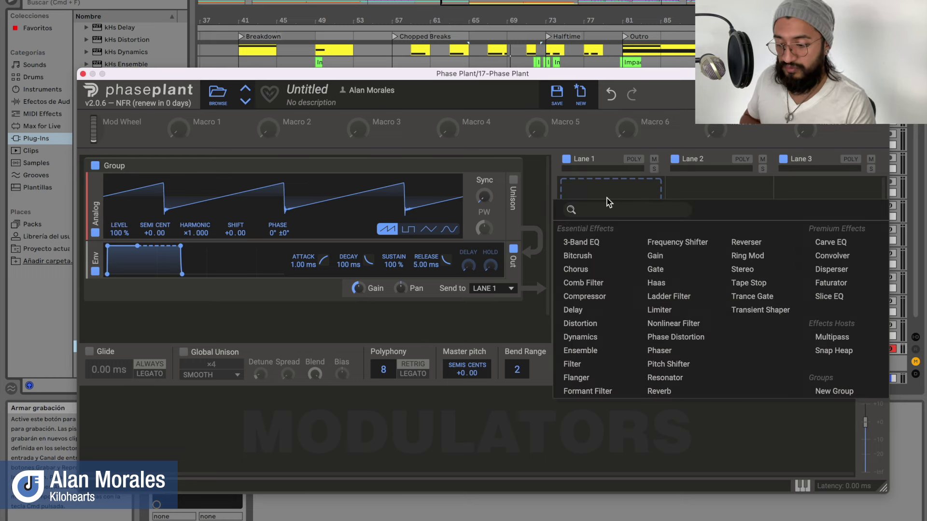
pyautogui.click(610, 296)
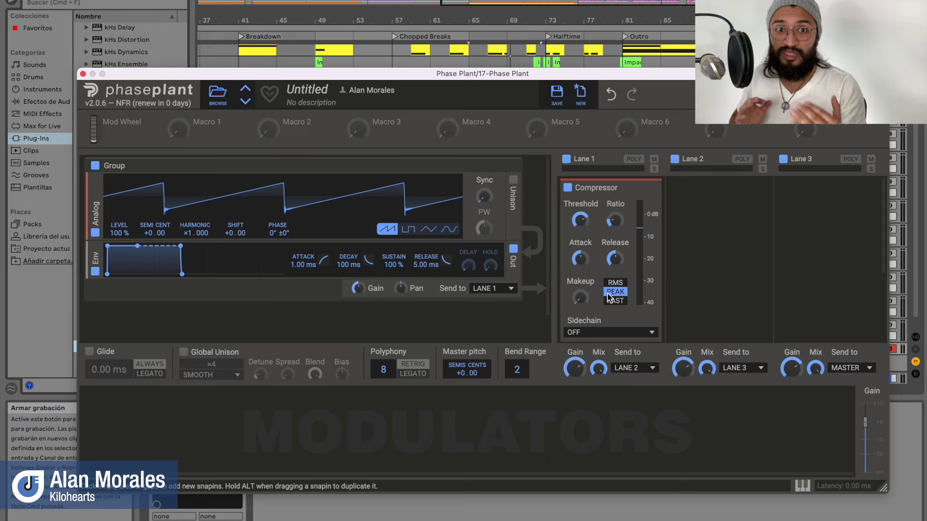
pyautogui.click(714, 211)
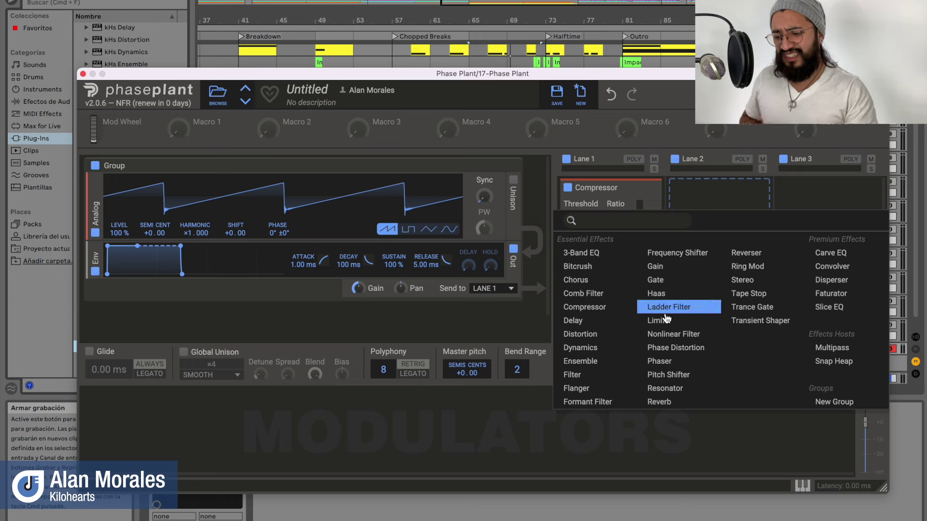
pyautogui.click(670, 401)
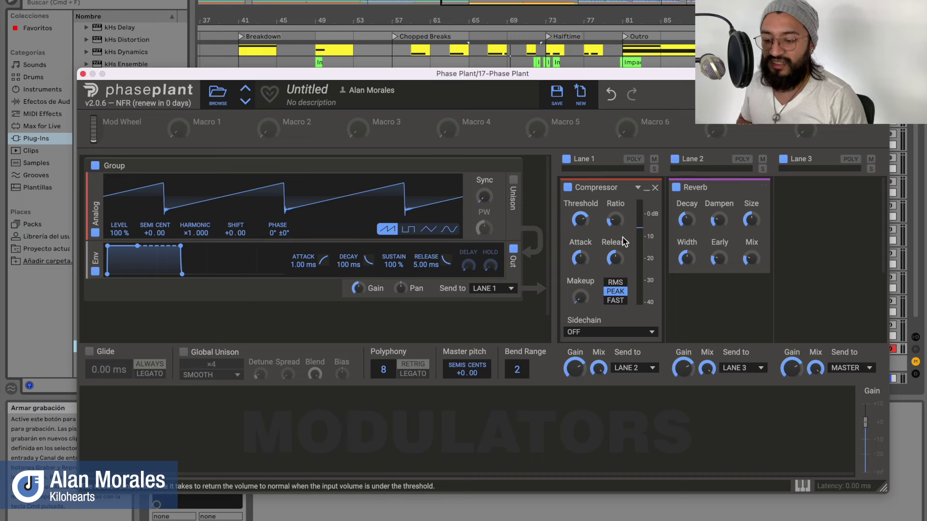
# - Add a Gate effect below the Compressor in Lane 1
pyautogui.scroll(-2, 622, 239)
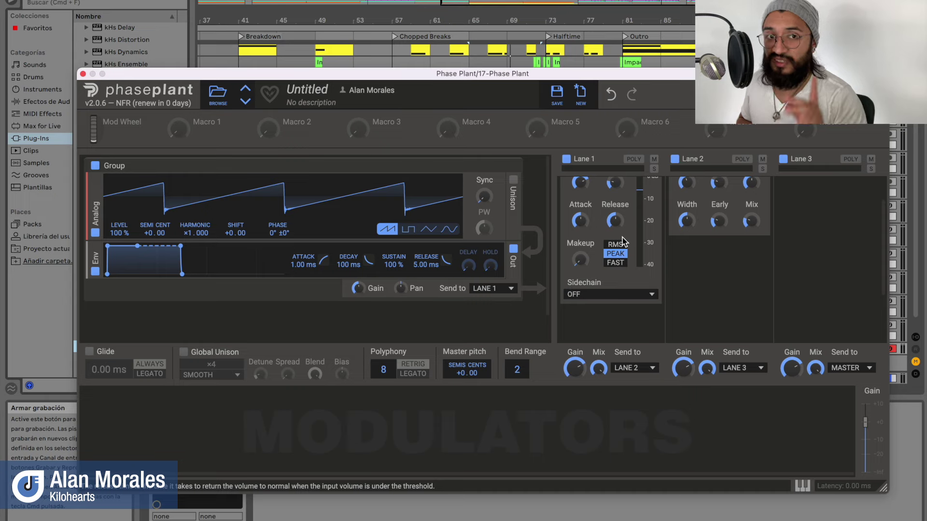
pyautogui.scroll(2, 622, 239)
pyautogui.scroll(-6, 621, 240)
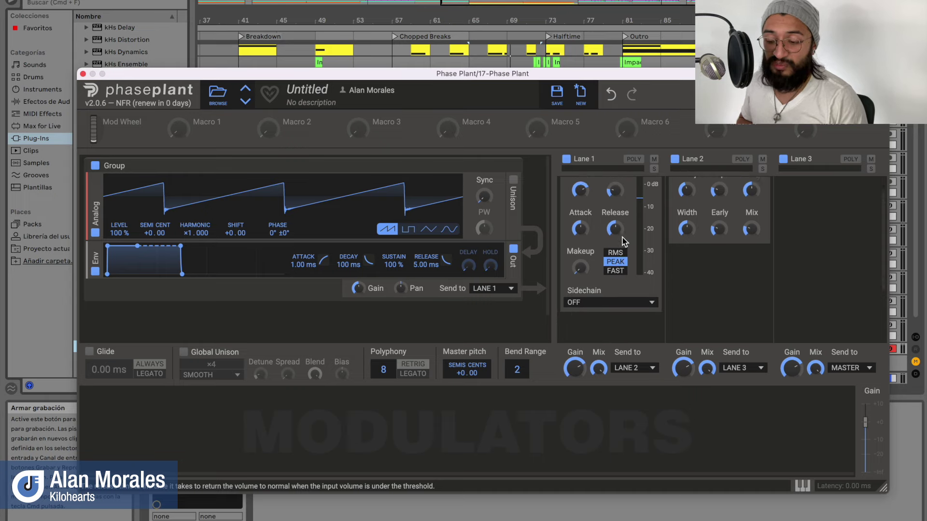
pyautogui.scroll(-1, 590, 250)
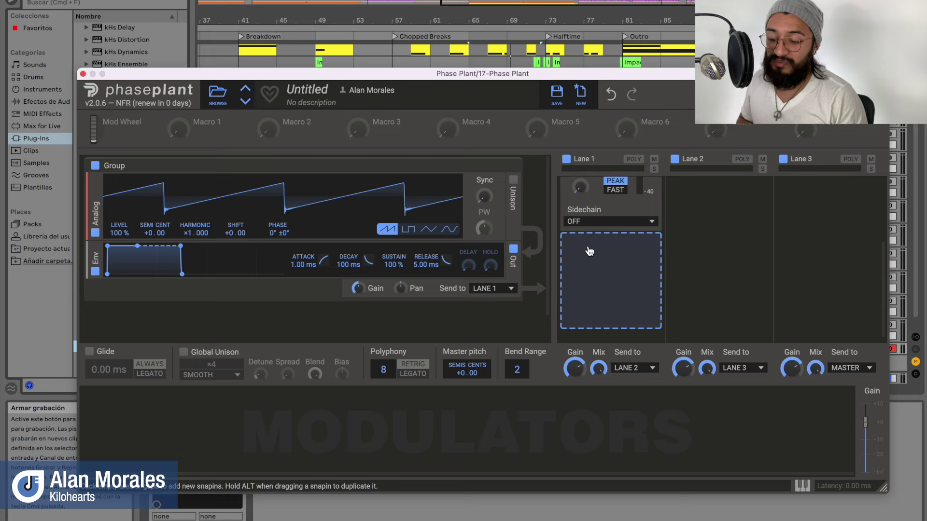
pyautogui.click(614, 235)
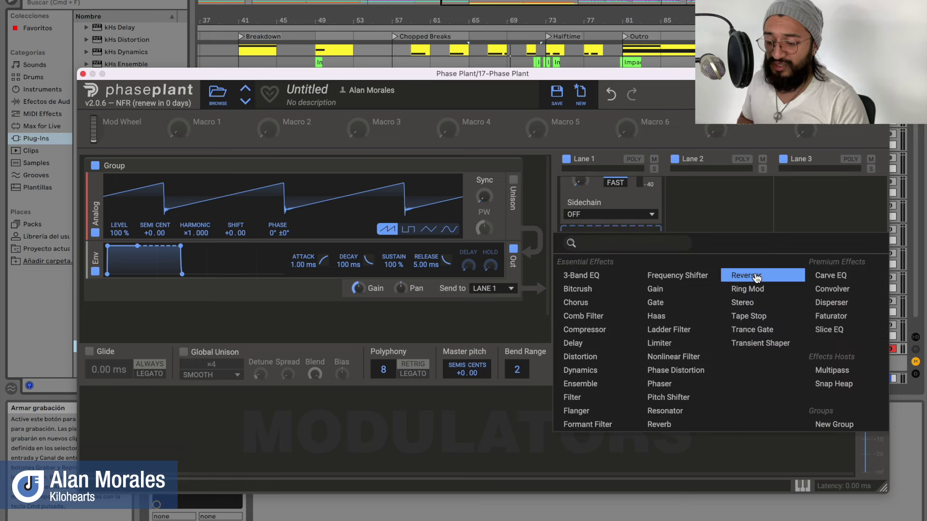
pyautogui.click(694, 303)
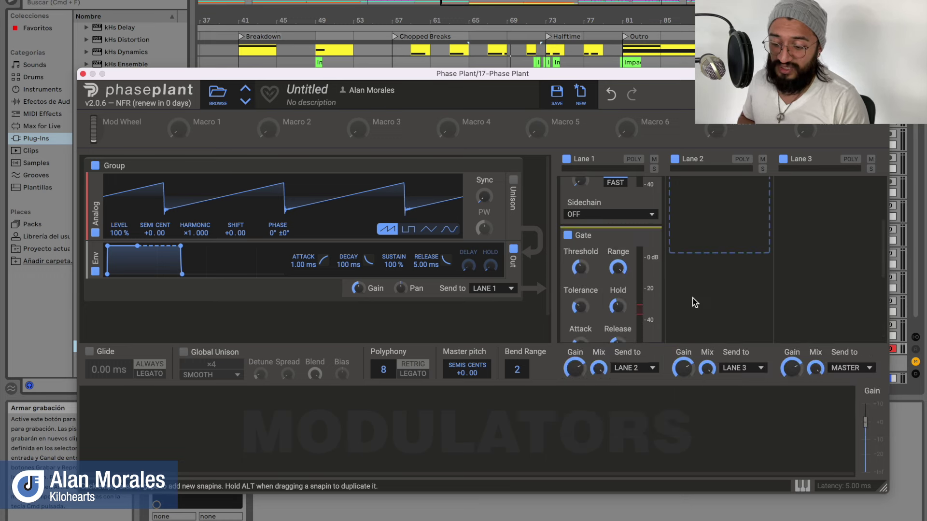
# - Add a Stereo effect below the Gate in Lane 1
pyautogui.scroll(-6, 624, 276)
pyautogui.click(624, 276)
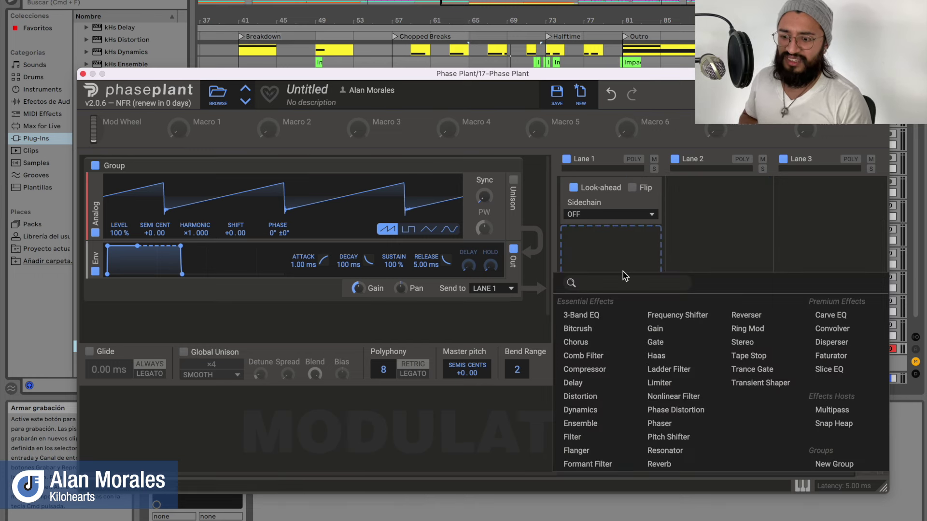
pyautogui.click(761, 348)
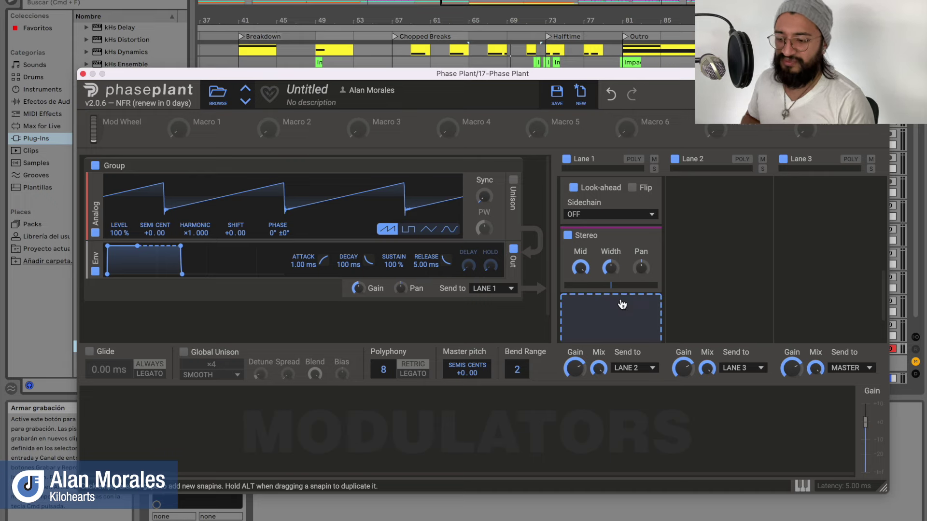
pyautogui.scroll(-3, 622, 304)
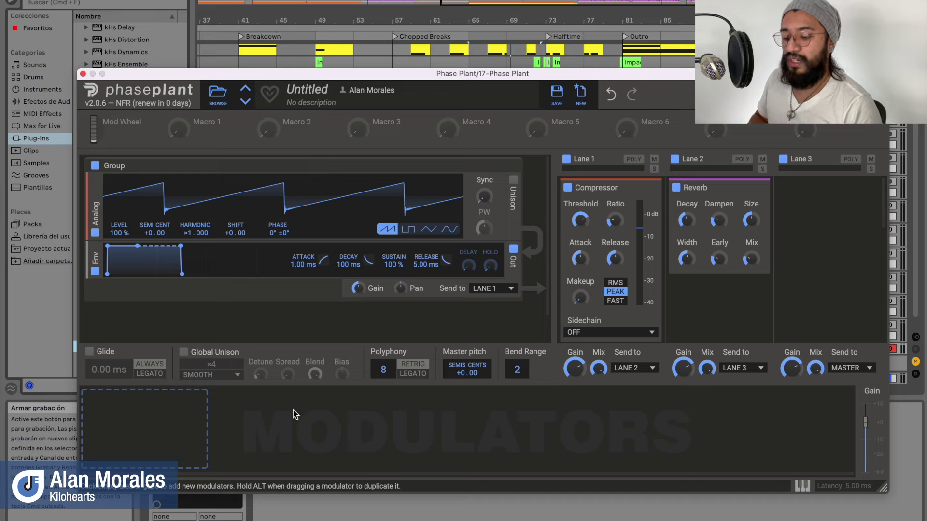
# - Look through Phase Plant's available modulator types without adding one, and close the synth's window
pyautogui.click(171, 432)
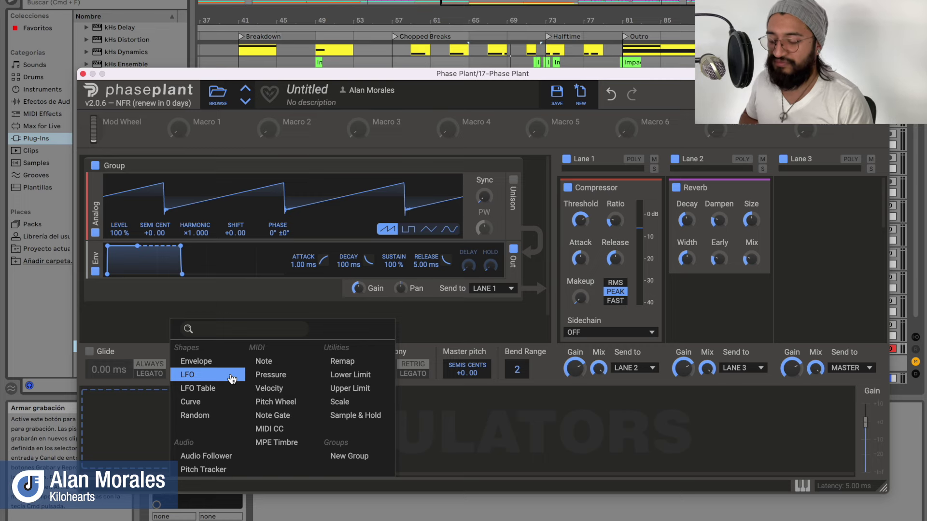
pyautogui.click(458, 314)
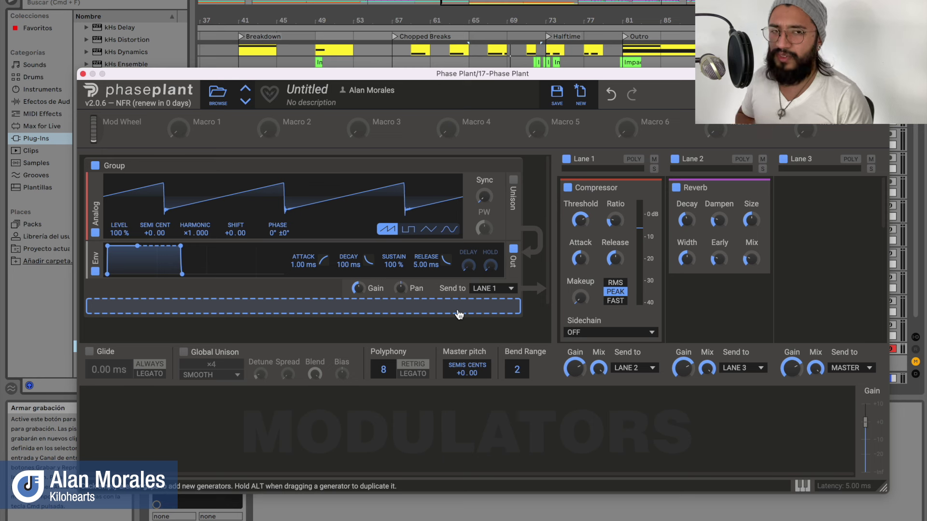
pyautogui.click(83, 74)
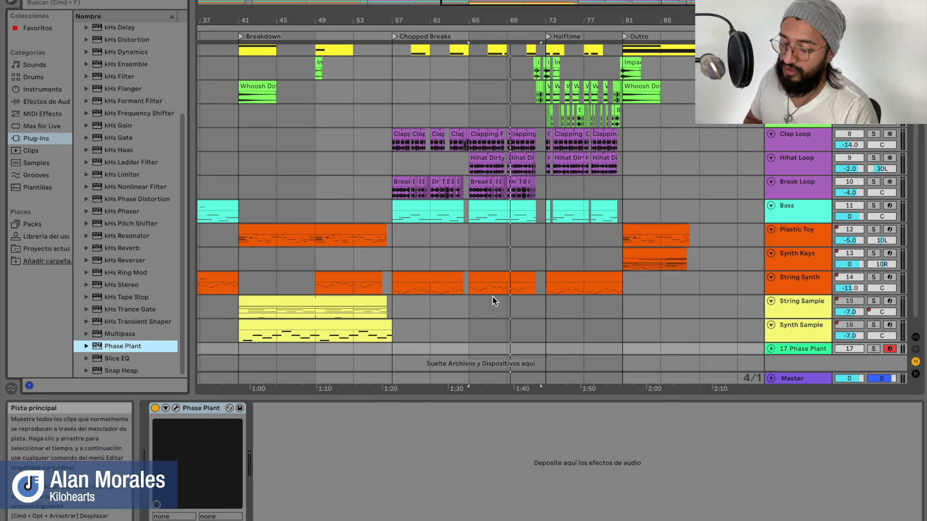
# - Load Multipass onto the Master track after the Master Punchy Dance rack
pyautogui.scroll(5, 493, 302)
pyautogui.scroll(-5, 490, 296)
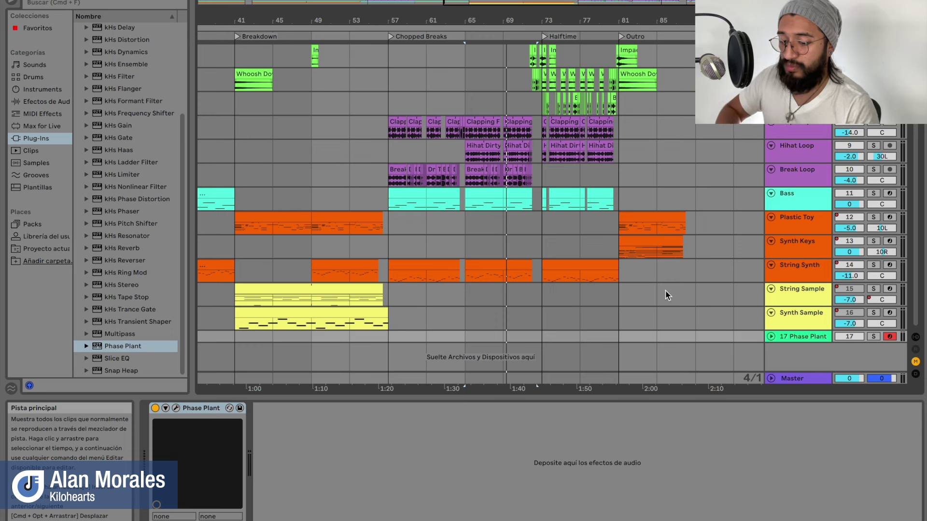
pyautogui.click(794, 380)
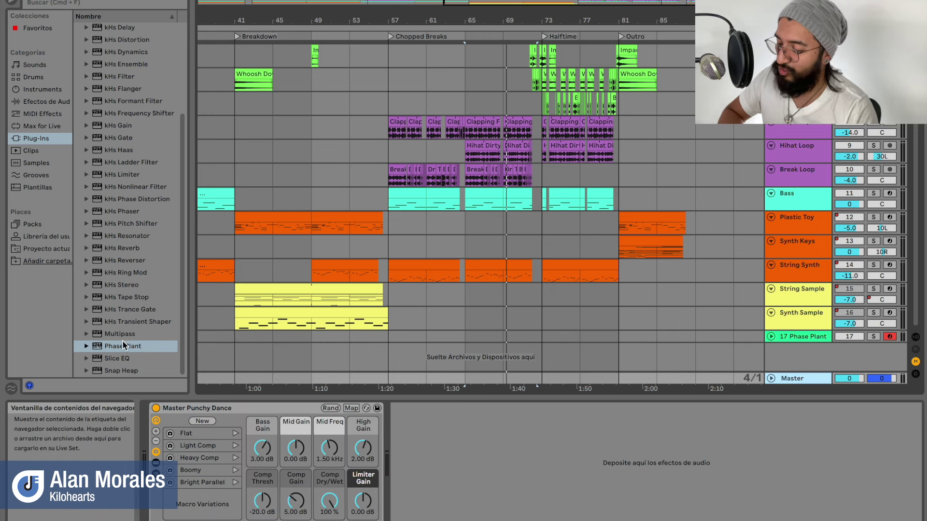
pyautogui.moveTo(120, 335); pyautogui.dragTo(438, 440)
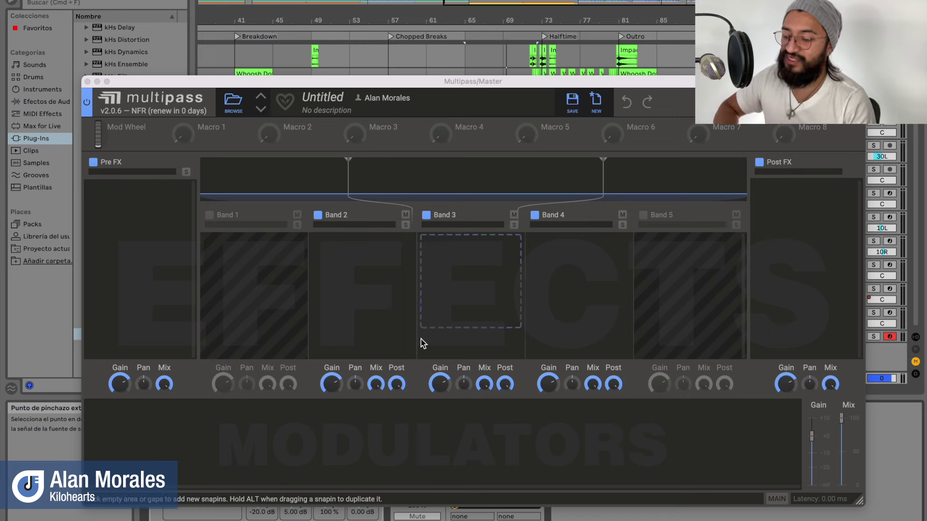
# - Add a Compressor to the Pre FX lane of Multipass
pyautogui.click(304, 288)
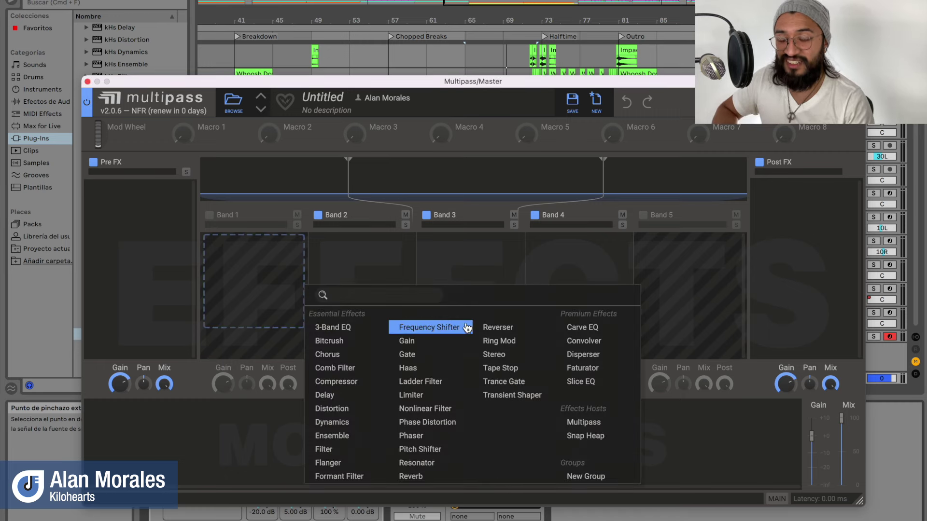
pyautogui.click(679, 109)
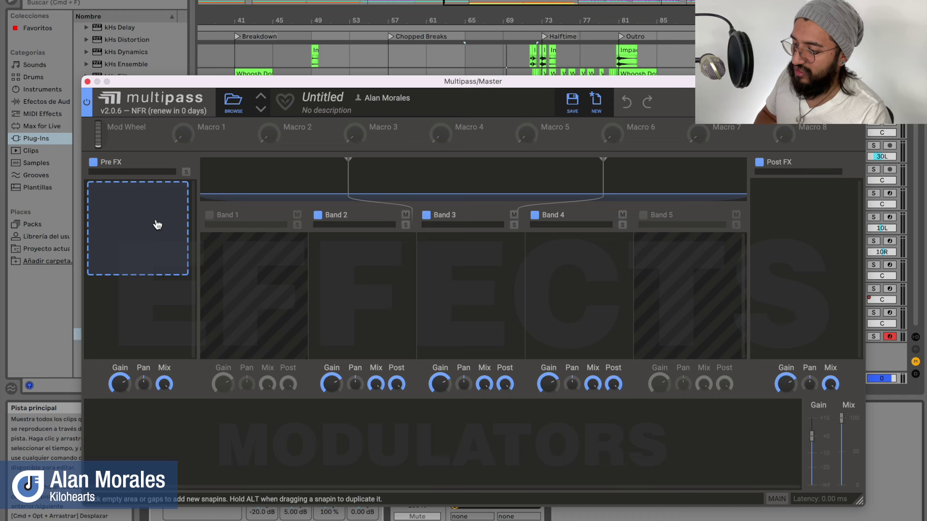
pyautogui.click(157, 225)
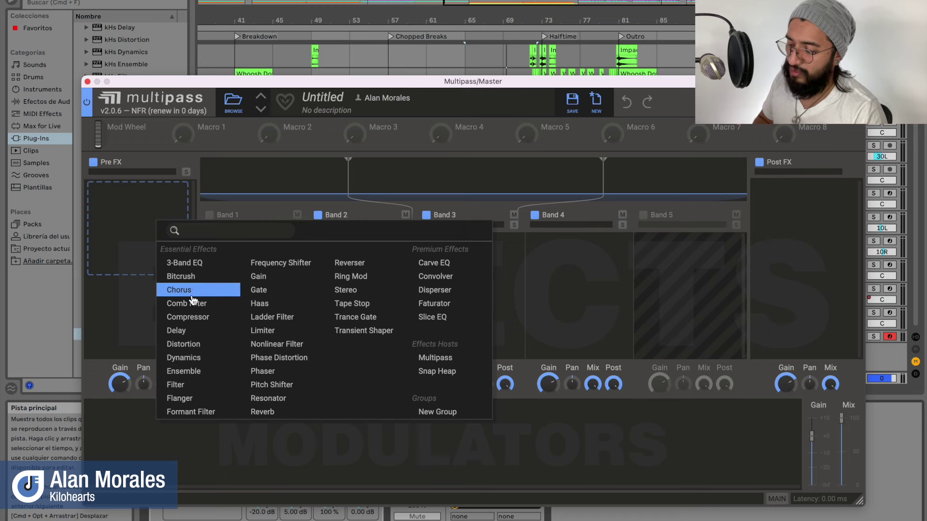
pyautogui.click(206, 319)
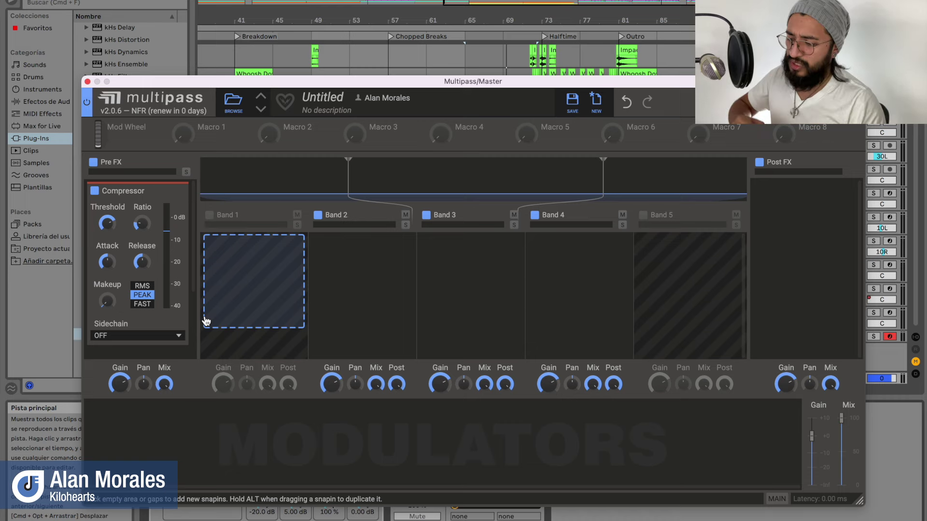
# - Play the song from the Chopped Breaks locator to hear it through Multipass
pyautogui.press('space')
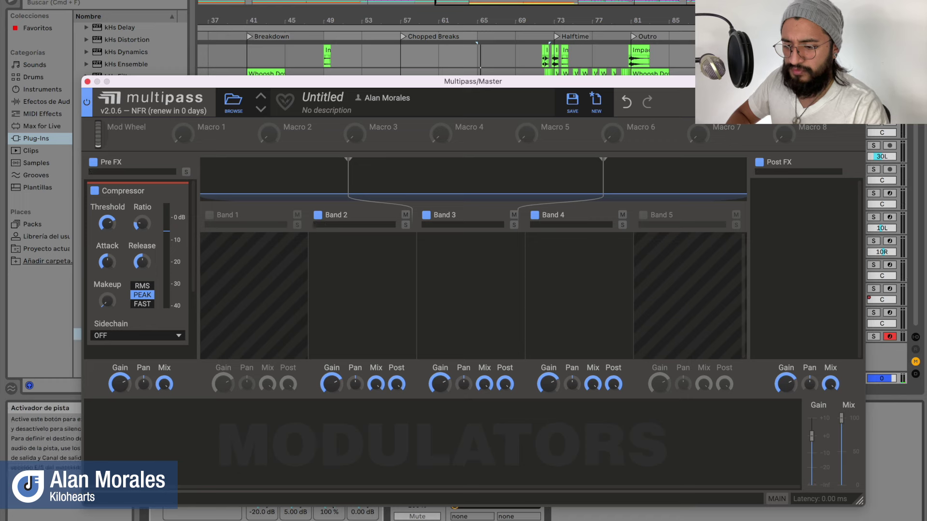
pyautogui.scroll(5, 395, 58)
pyautogui.click(395, 39)
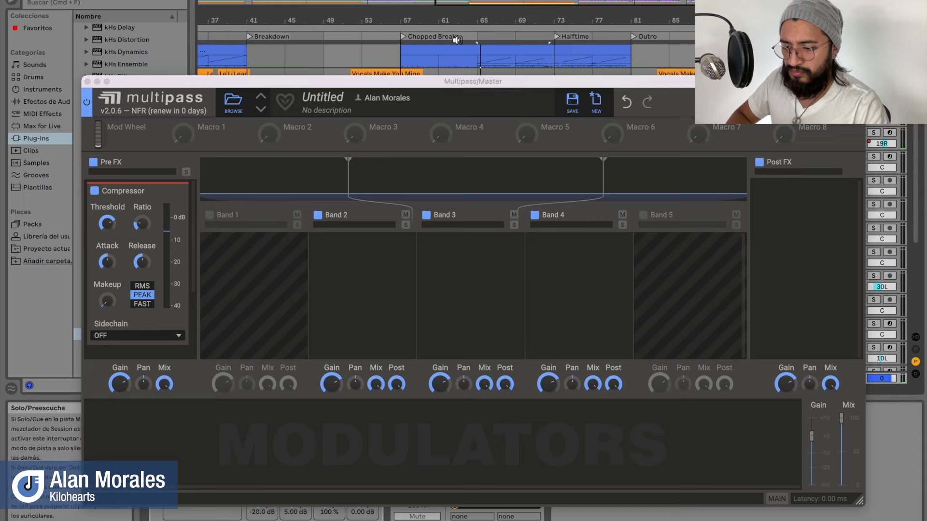
pyautogui.click(403, 39)
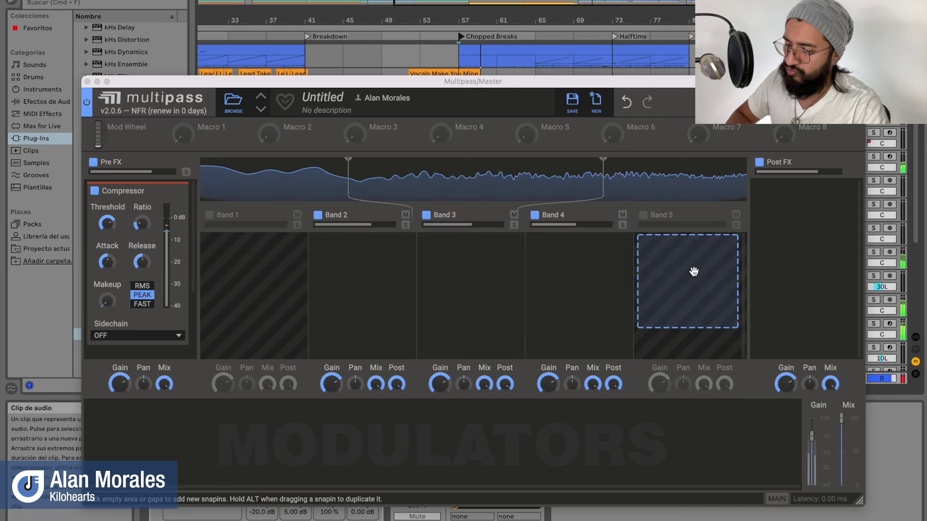
# - Add a Bitcrush to Band 2 and compare the sound with the effect bypassed and enabled
pyautogui.click(340, 269)
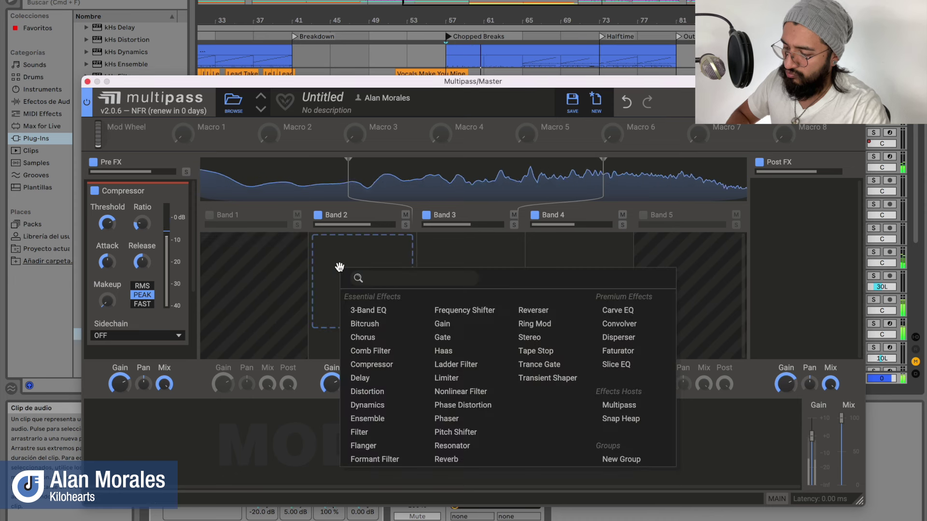
pyautogui.click(376, 325)
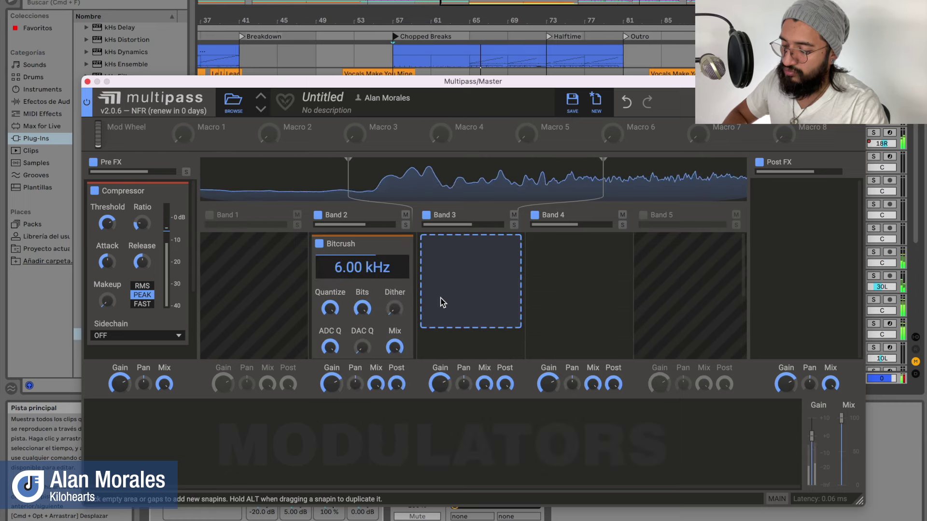
pyautogui.click(319, 243)
pyautogui.click(319, 243)
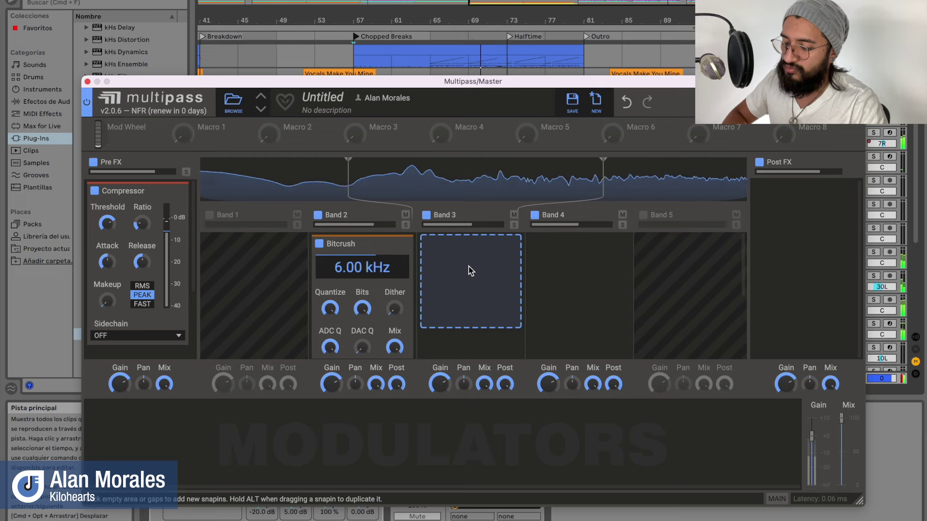
# - Move the Bitcrush from Band 2 to Band 3 and compare it bypassed and enabled there
pyautogui.moveTo(372, 248); pyautogui.dragTo(470, 246)
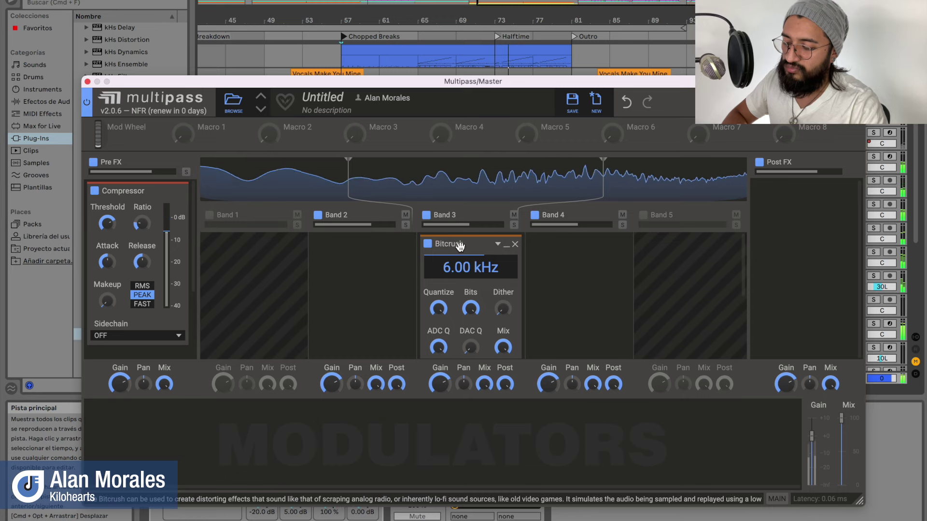
pyautogui.click(427, 245)
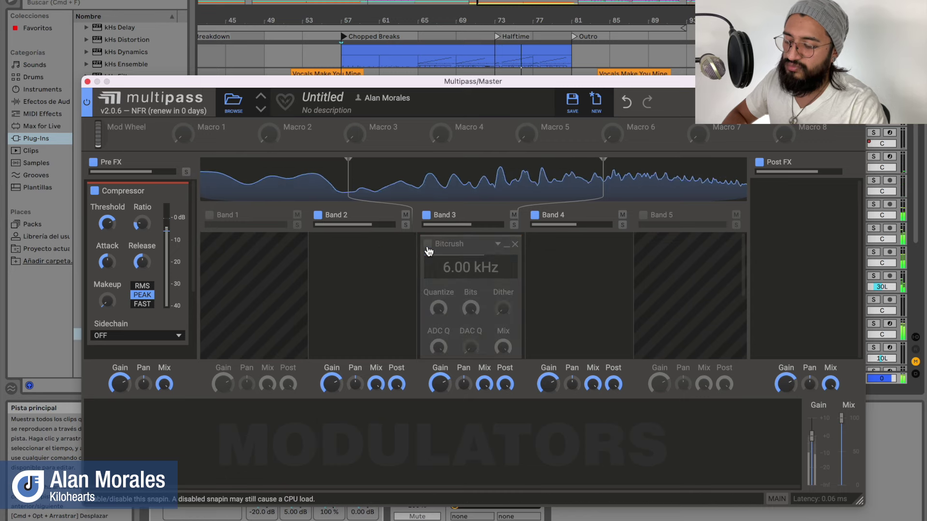
pyautogui.click(427, 244)
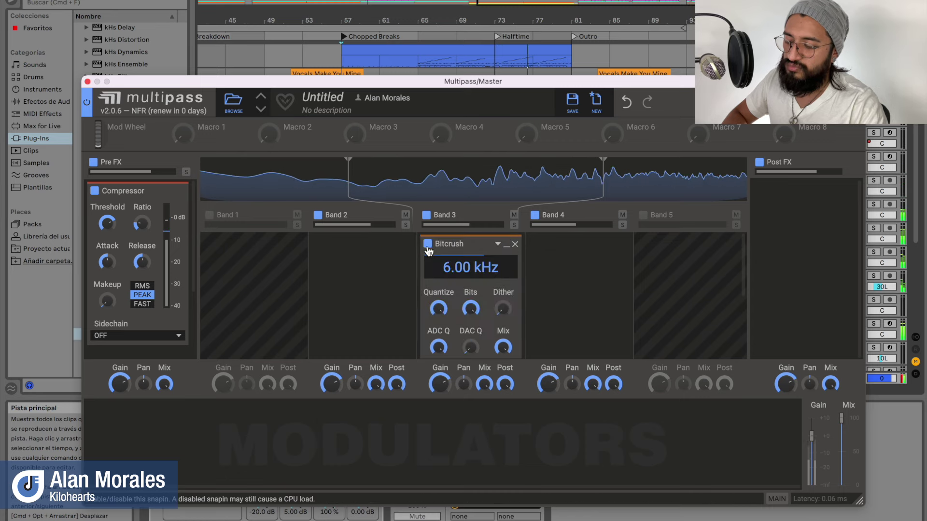
# - Add a Reverb to Band 4 and lower the crossover between Bands 3 and 4 to about 1.41 kHz
pyautogui.click(568, 251)
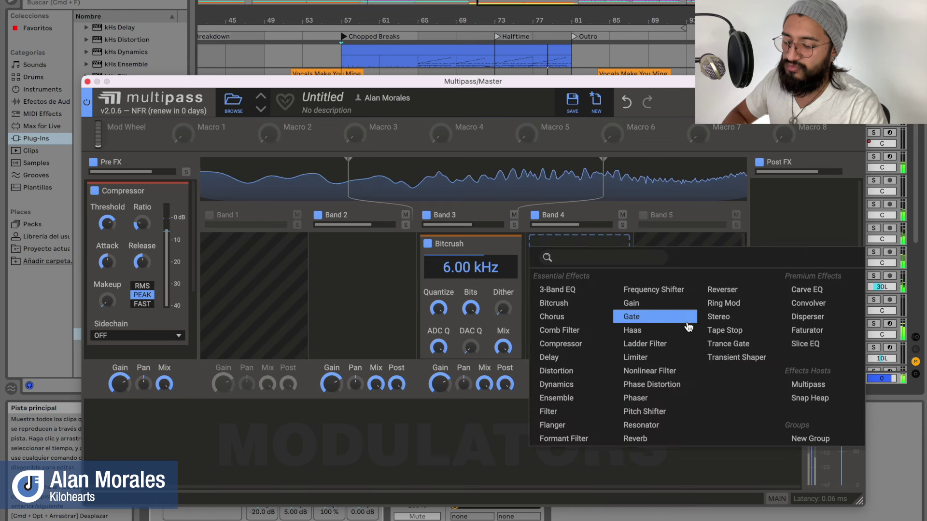
pyautogui.click(650, 438)
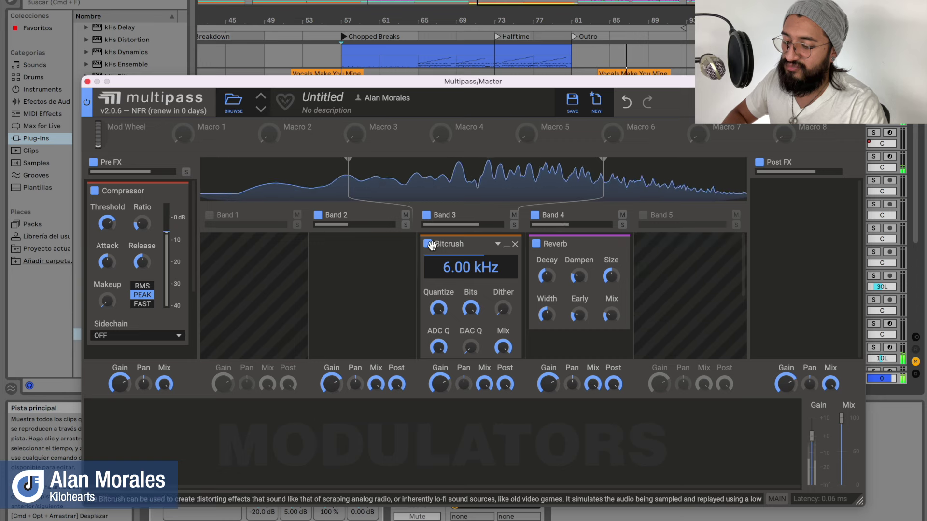
pyautogui.moveTo(604, 162); pyautogui.dragTo(526, 161)
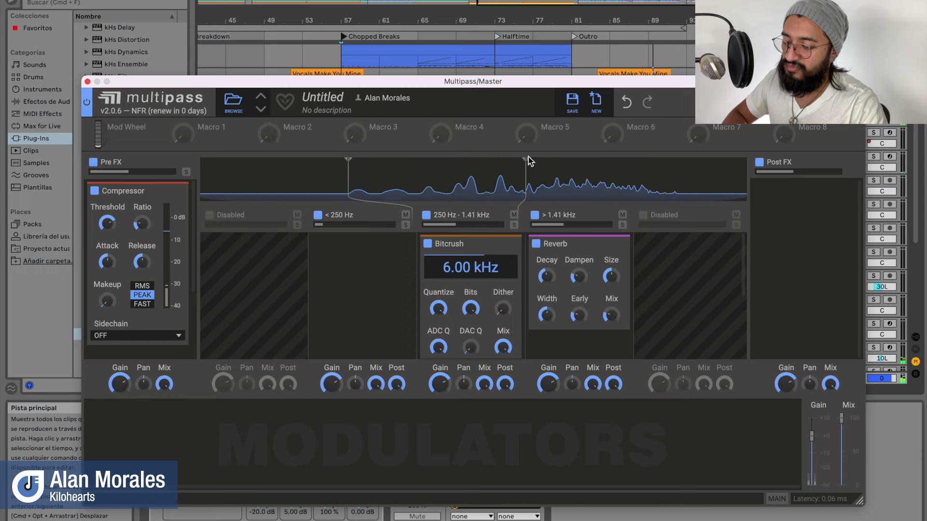
# - Replay the Chopped Breaks section to audition the shifted crossover with Bitcrush and Reverb, and stop playback
pyautogui.click(342, 38)
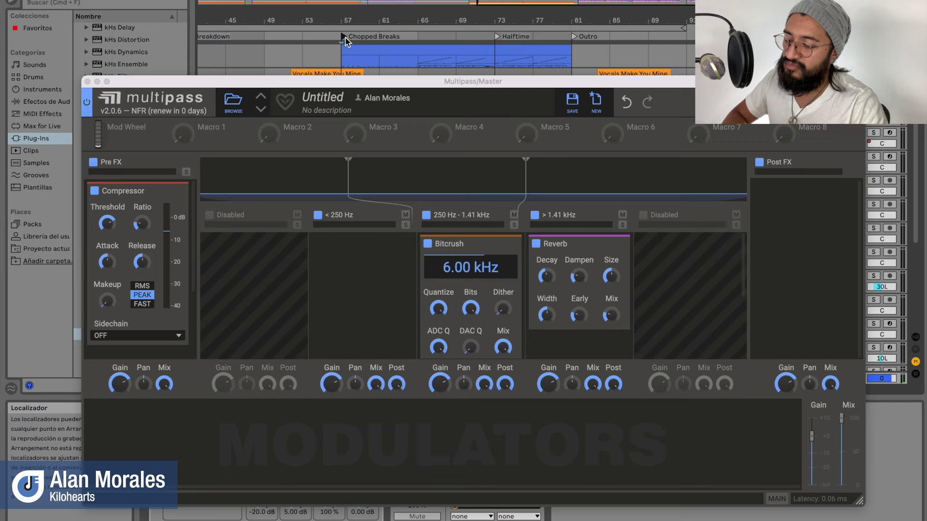
pyautogui.click(344, 38)
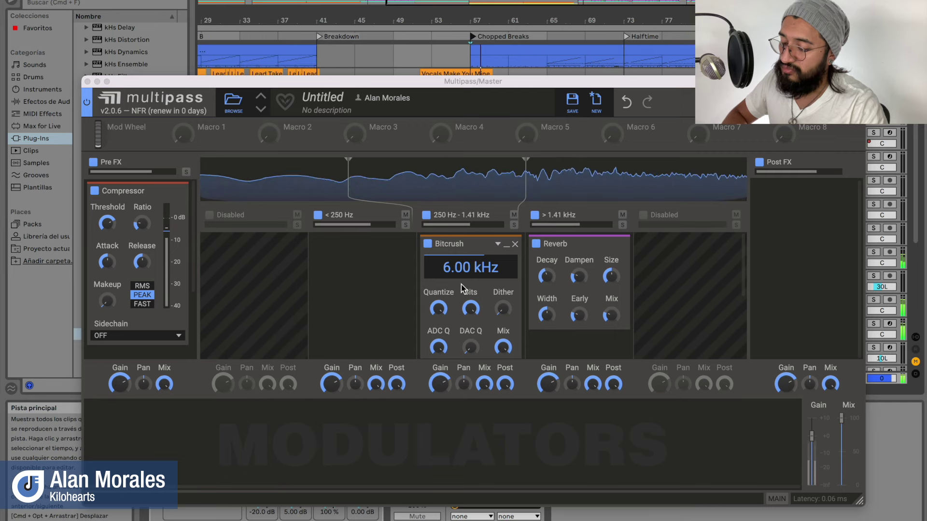
pyautogui.press('space')
# - Examine the effects list for the disabled fifth band and the free slot below the Compressor in Pre FX
pyautogui.click(685, 249)
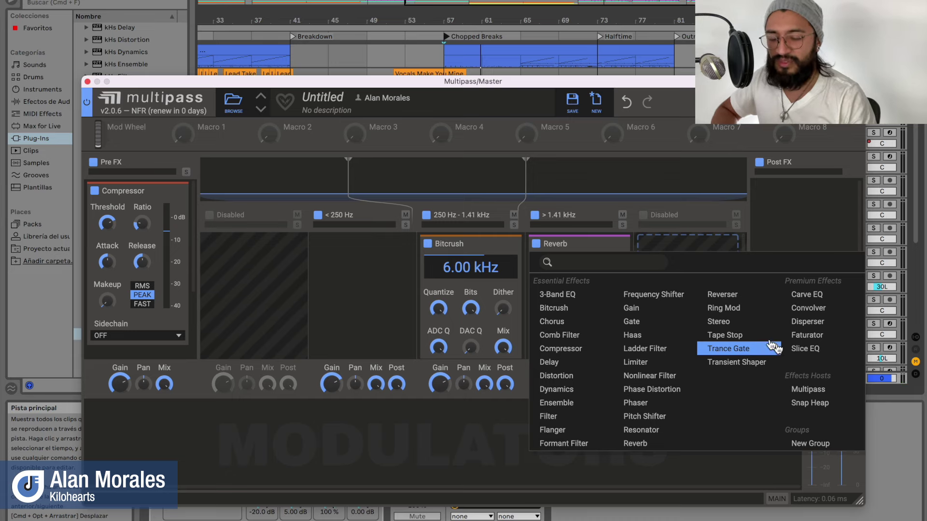
pyautogui.click(376, 227)
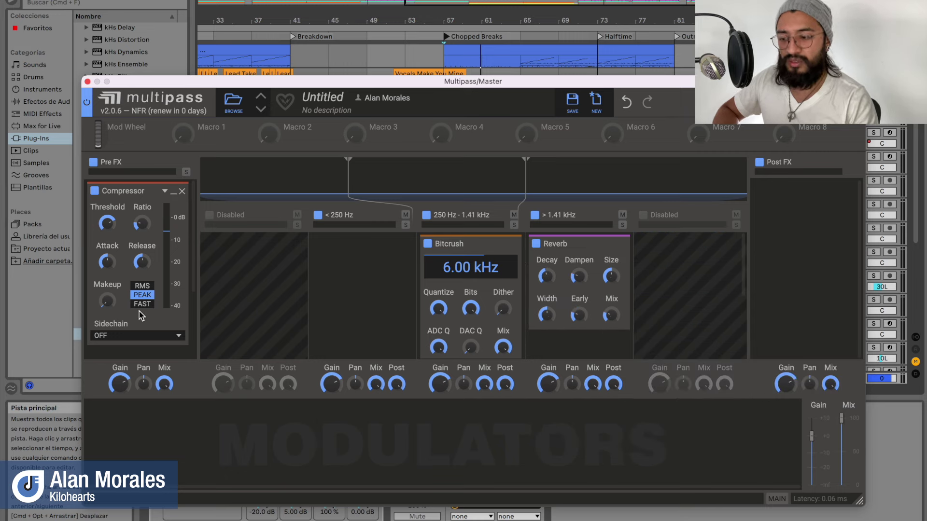
pyautogui.scroll(-4, 129, 305)
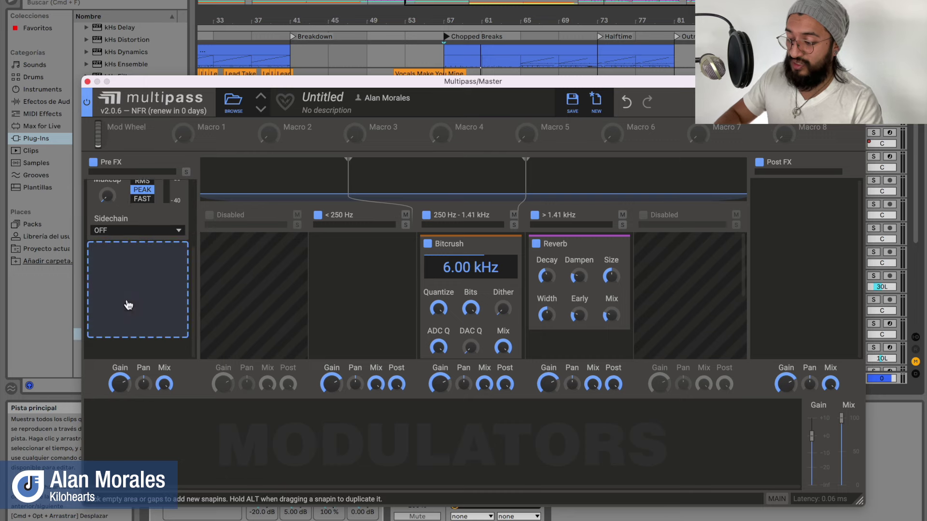
pyautogui.scroll(4, 136, 289)
pyautogui.scroll(-1, 135, 288)
pyautogui.scroll(1, 136, 289)
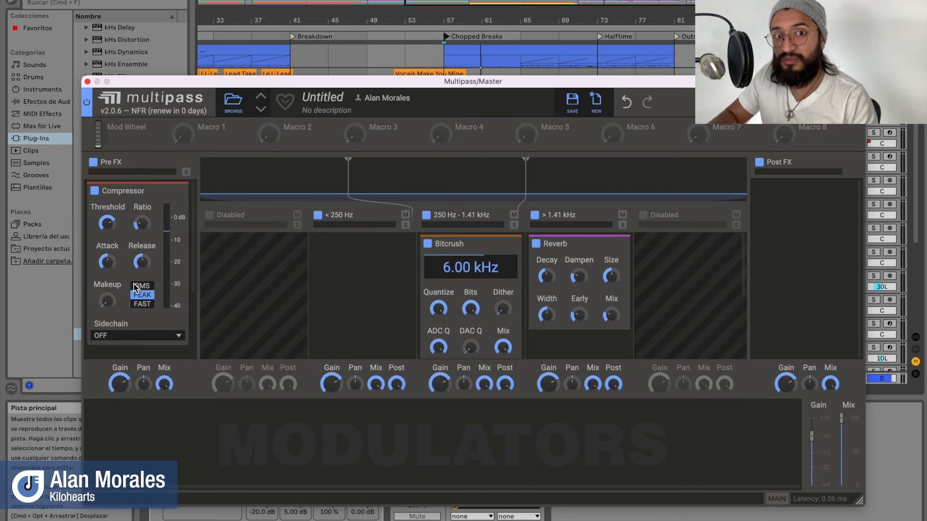
pyautogui.scroll(-3, 135, 288)
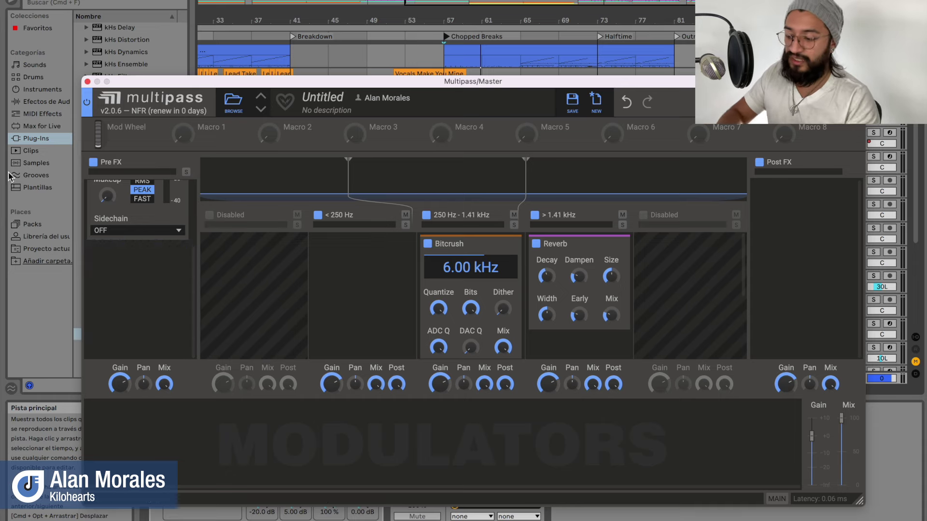
pyautogui.scroll(3, 158, 252)
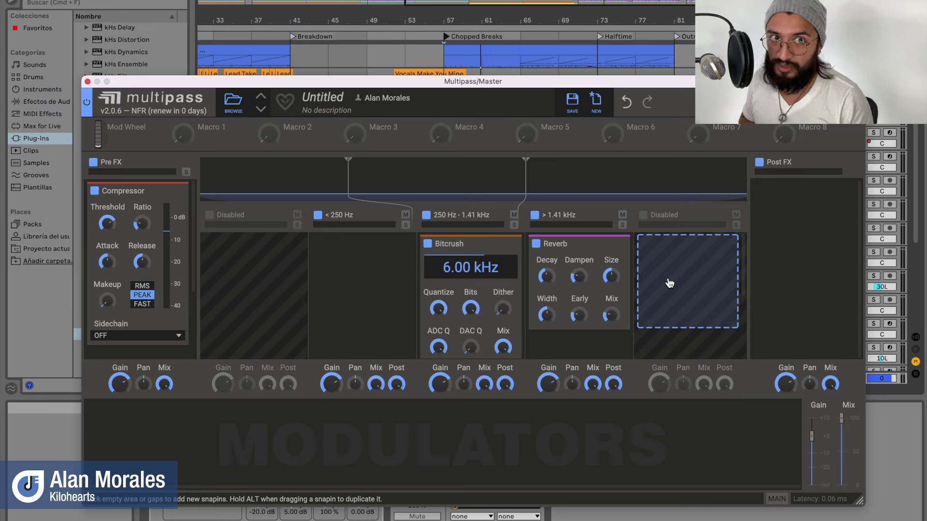
# - Add a Filter effect to the band below 250 Hz and bring all its controls into view
pyautogui.click(377, 282)
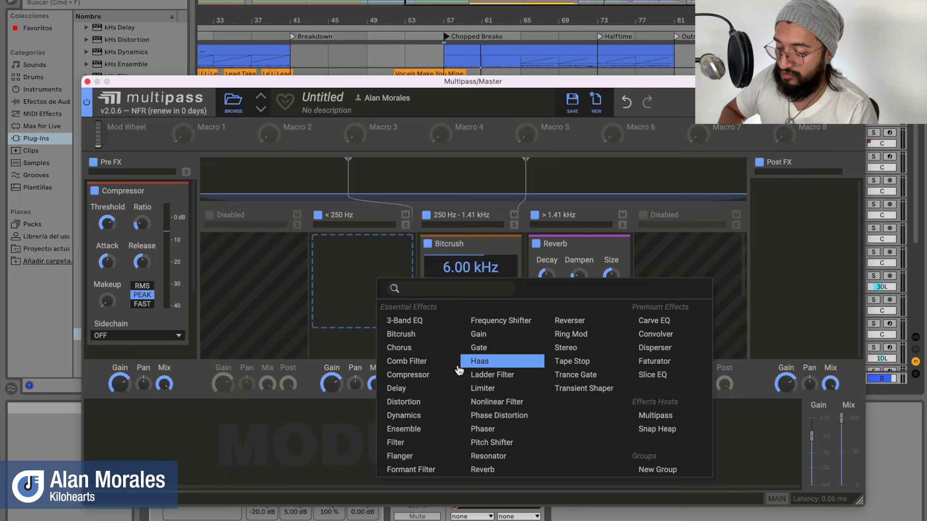
pyautogui.click(426, 450)
pyautogui.scroll(-2, 390, 286)
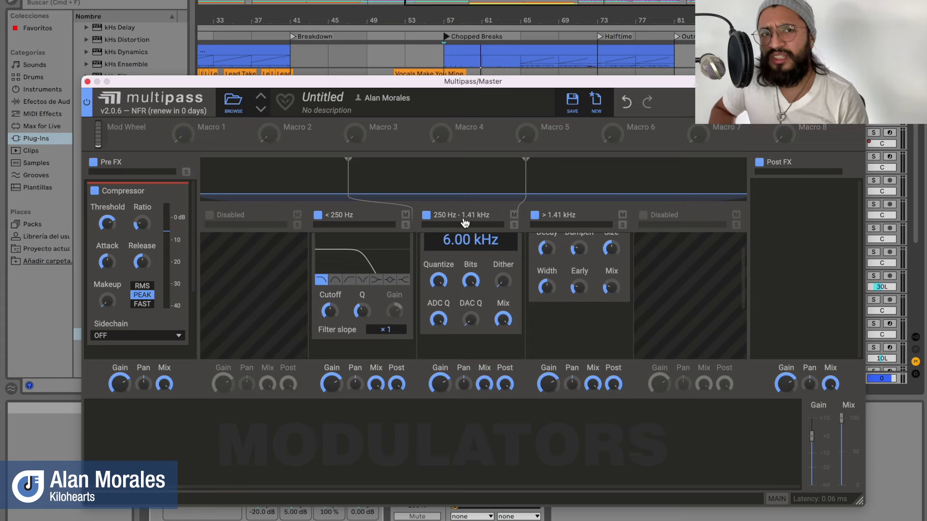
# - Raise the 1.41 kHz crossover to 1.94 kHz, and enable the lowest band with a 3-Band EQ, covering frequencies below 128 Hz
pyautogui.moveTo(529, 166); pyautogui.dragTo(558, 163)
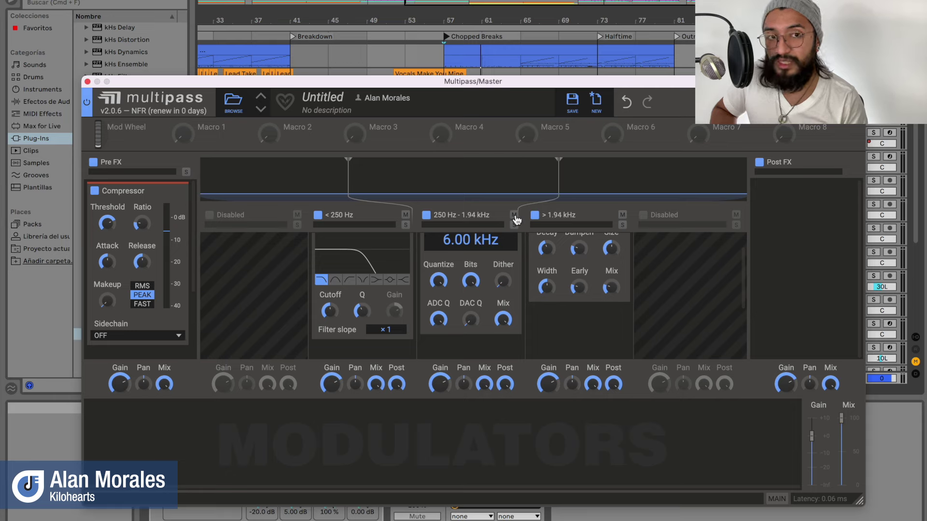
pyautogui.click(278, 283)
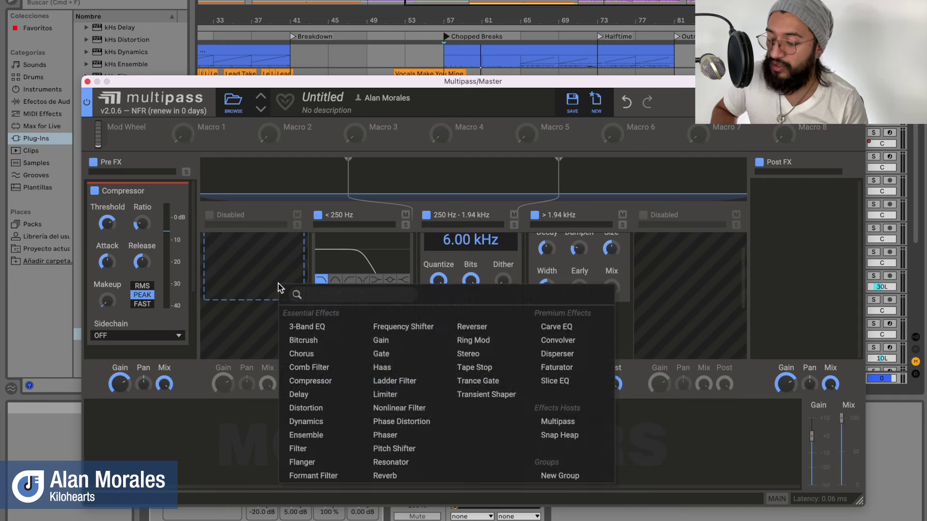
pyautogui.click(336, 329)
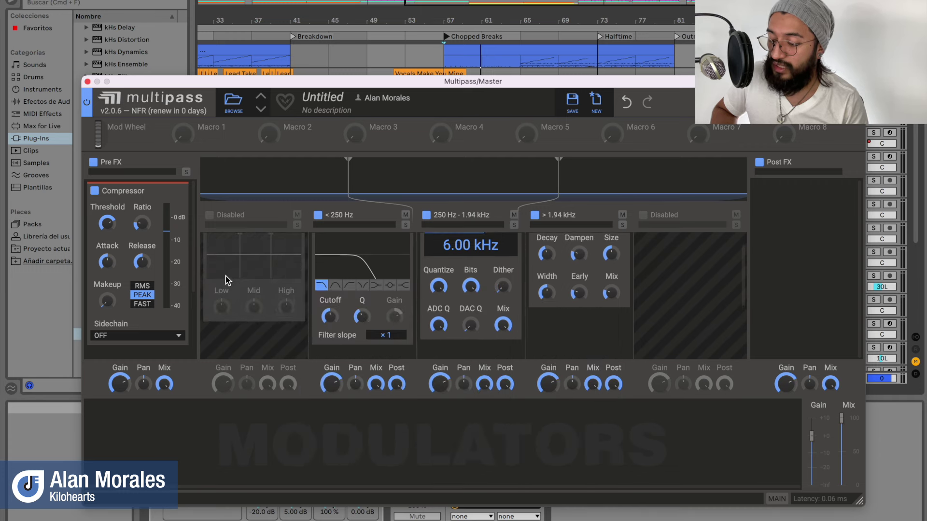
pyautogui.click(209, 216)
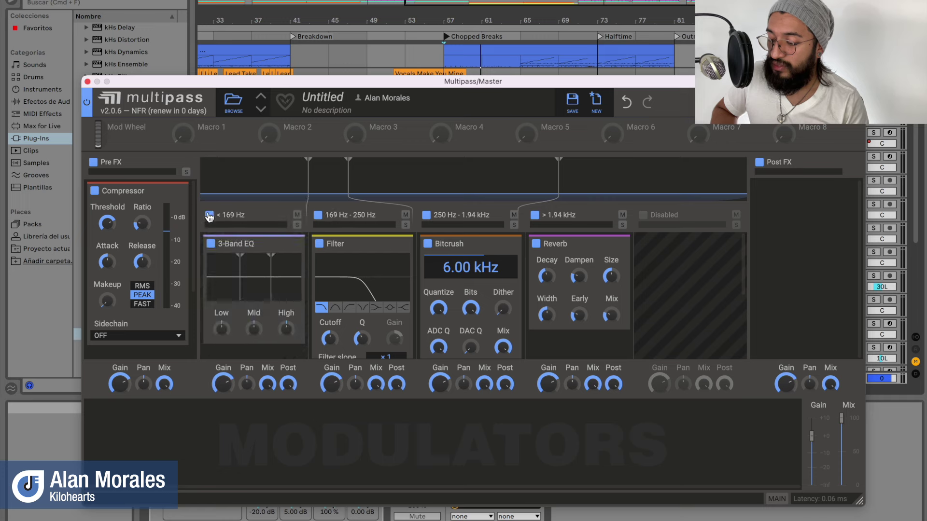
pyautogui.moveTo(308, 167); pyautogui.dragTo(280, 166)
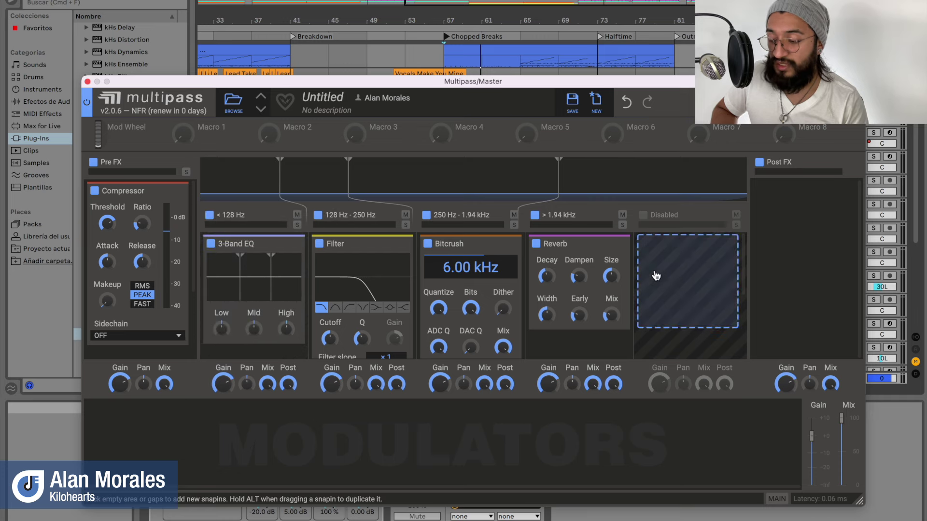
# - Add a Tape Stop effect to the disabled highest band and enable that band
pyautogui.click(657, 272)
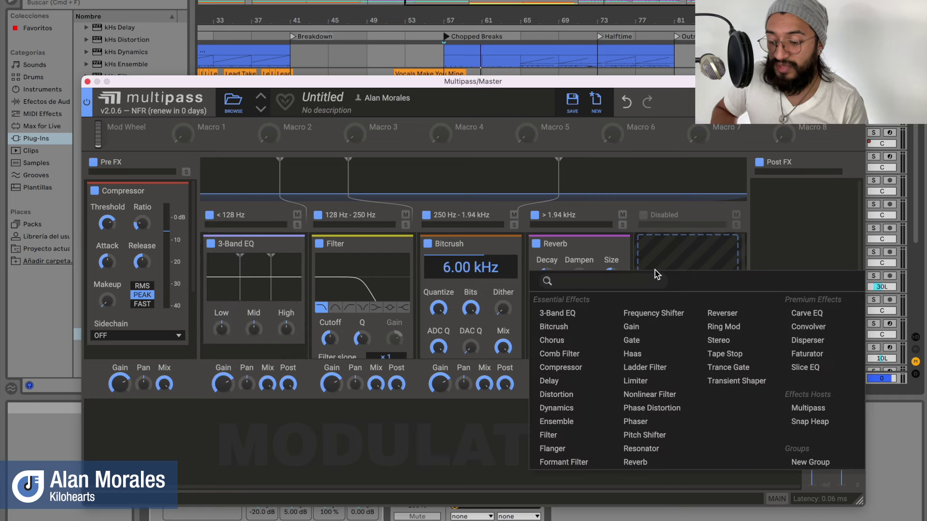
pyautogui.click(740, 357)
pyautogui.click(646, 215)
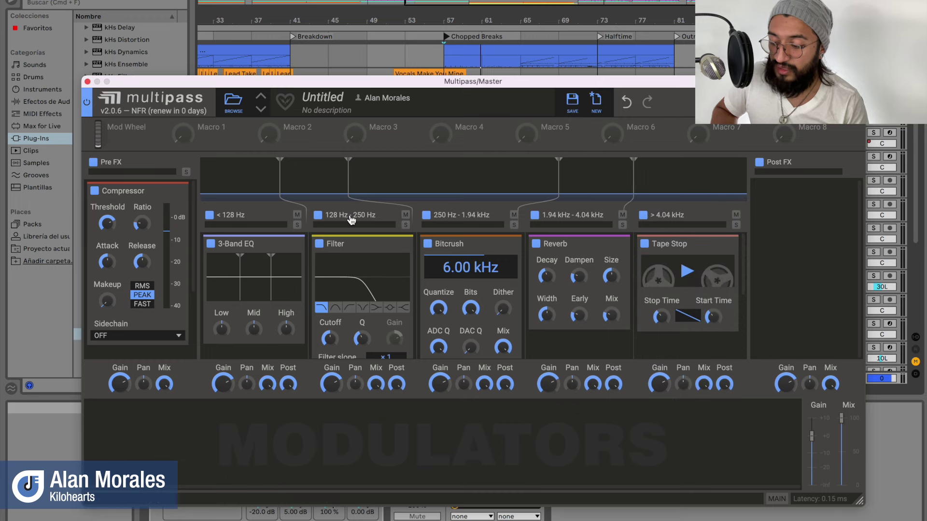
# - Examine the effects and free slots in all five frequency bands, from 3-Band EQ through Tape Stop
pyautogui.moveTo(544, 244)
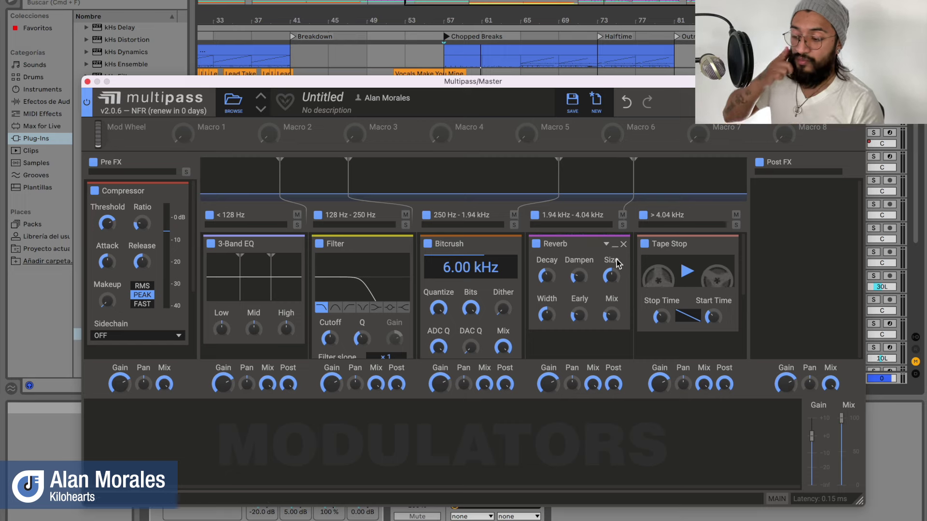
pyautogui.scroll(-3, 436, 289)
pyautogui.scroll(-1, 436, 288)
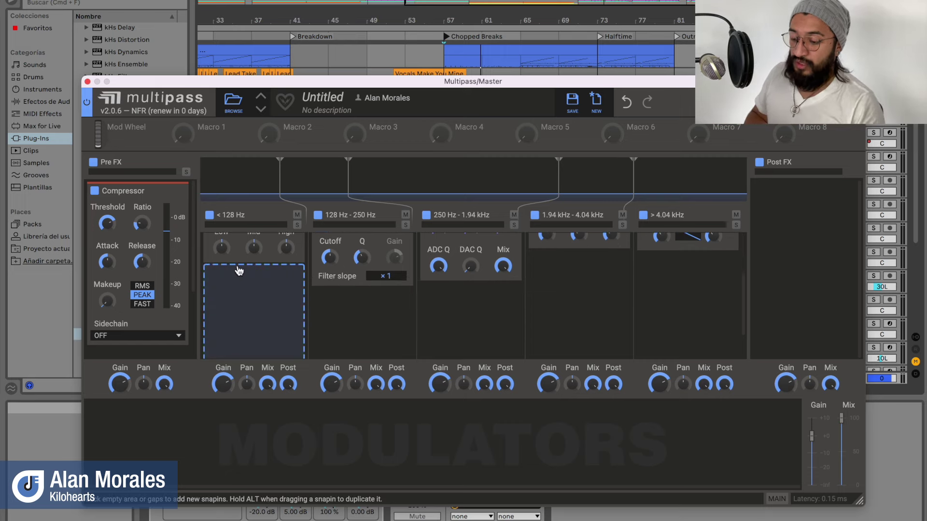
pyautogui.scroll(5, 258, 304)
pyautogui.scroll(-2, 259, 302)
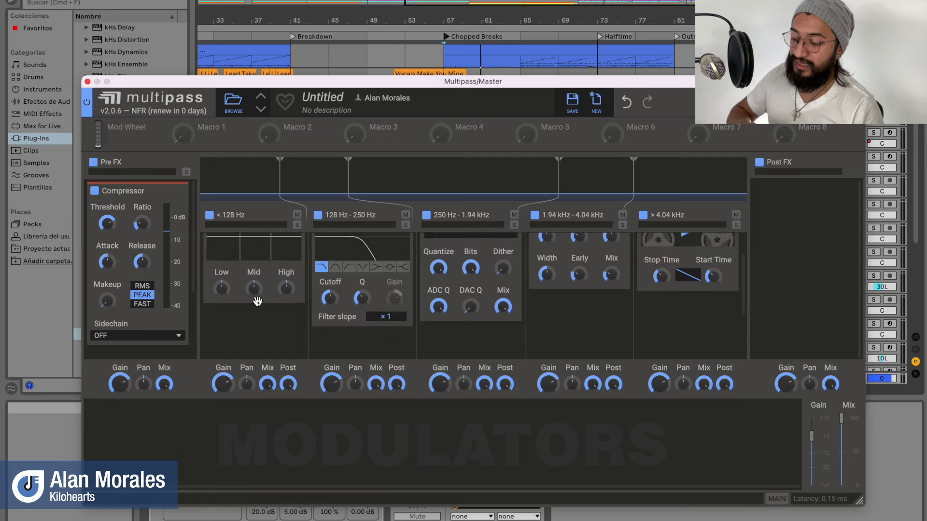
pyautogui.scroll(-2, 259, 304)
pyautogui.scroll(3, 266, 333)
pyautogui.scroll(2, 265, 334)
pyautogui.scroll(-2, 265, 332)
pyautogui.scroll(1, 265, 331)
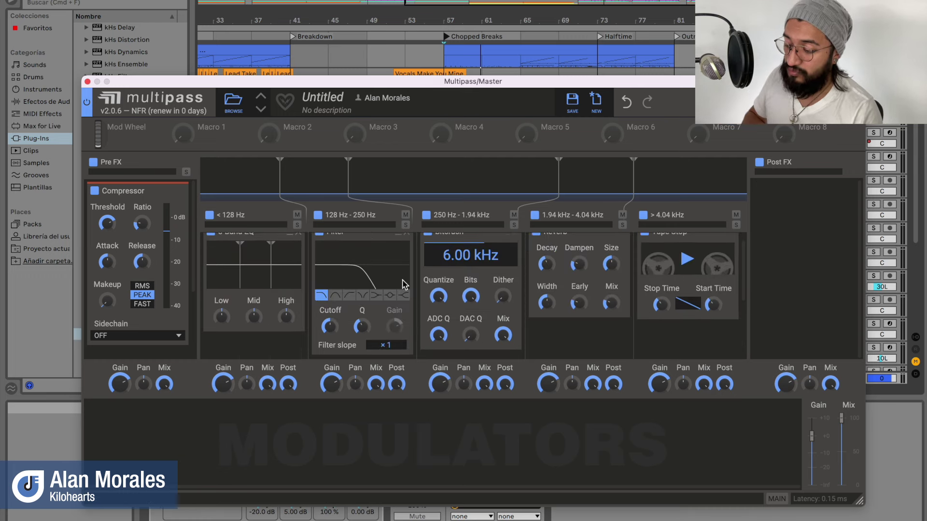
# - Add a Limiter to the empty Post FX lane
pyautogui.click(789, 207)
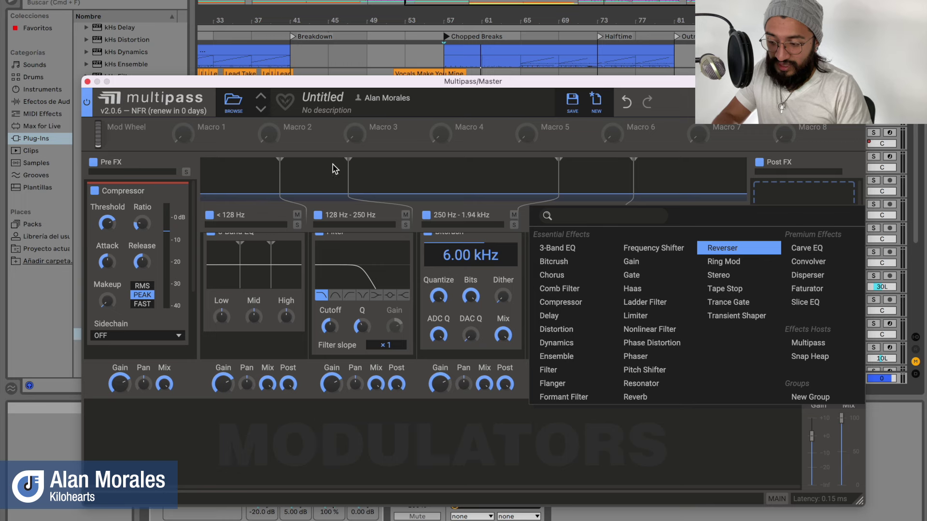
pyautogui.click(807, 192)
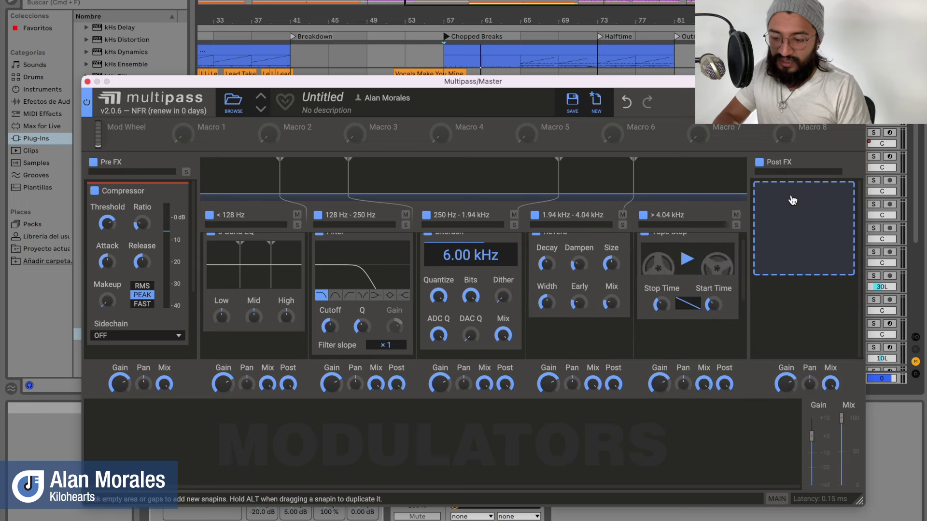
pyautogui.click(792, 200)
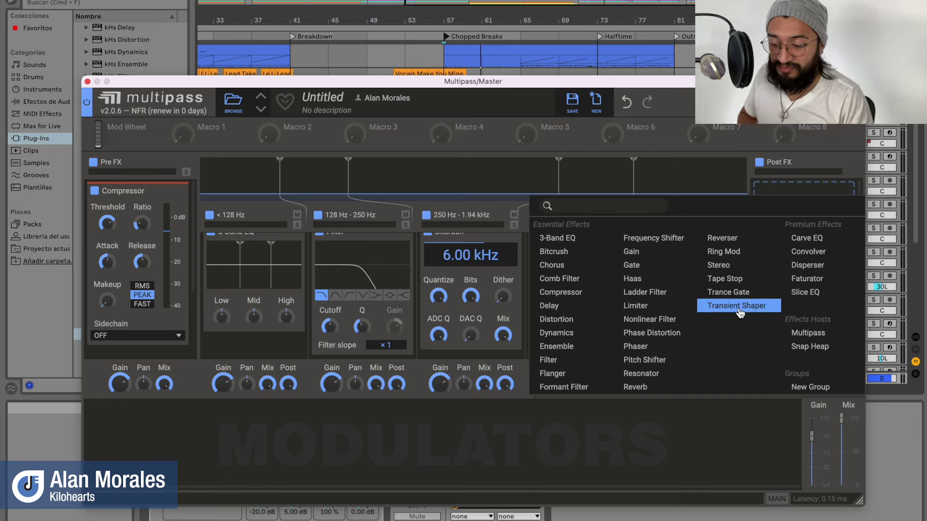
pyautogui.click(642, 305)
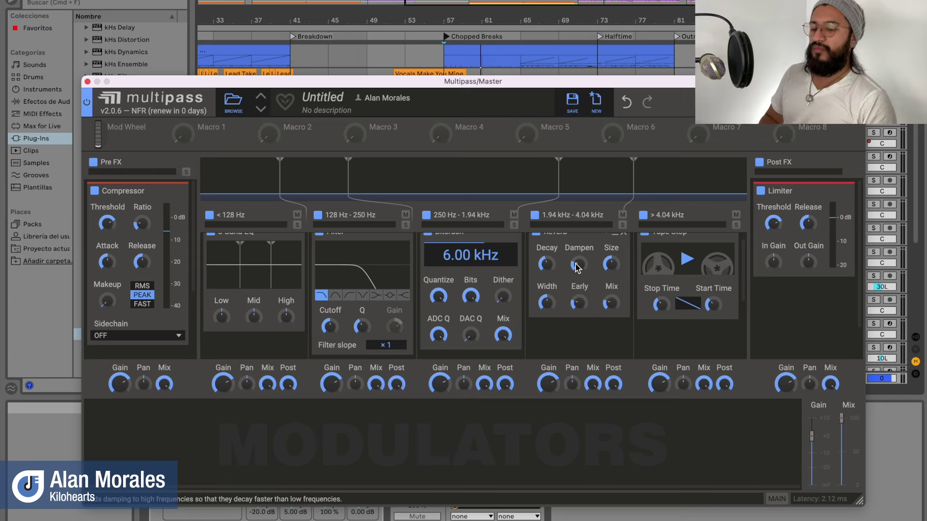
# - Assign Macro 1 to the Cutoff of the Filter in the 128–250 Hz band and turn the macro up to about halfway
pyautogui.scroll(1, 637, 251)
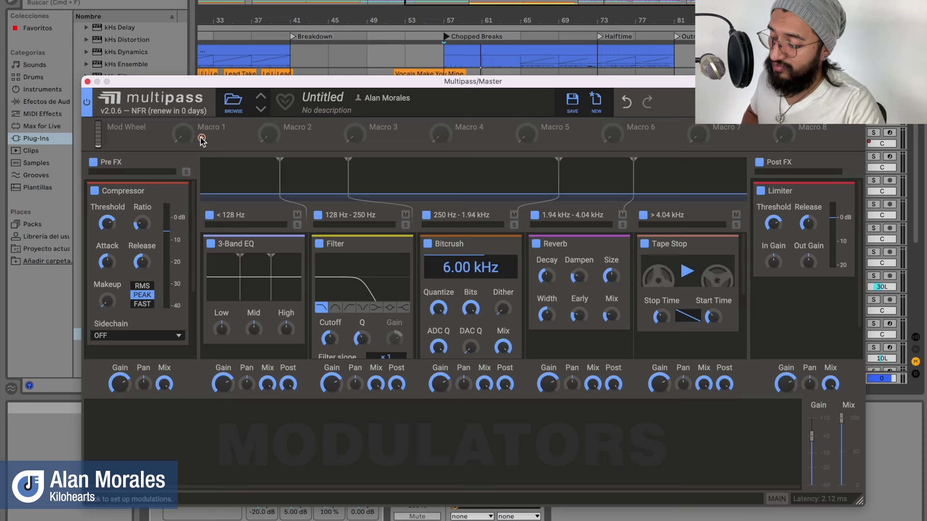
pyautogui.moveTo(201, 139); pyautogui.dragTo(330, 339)
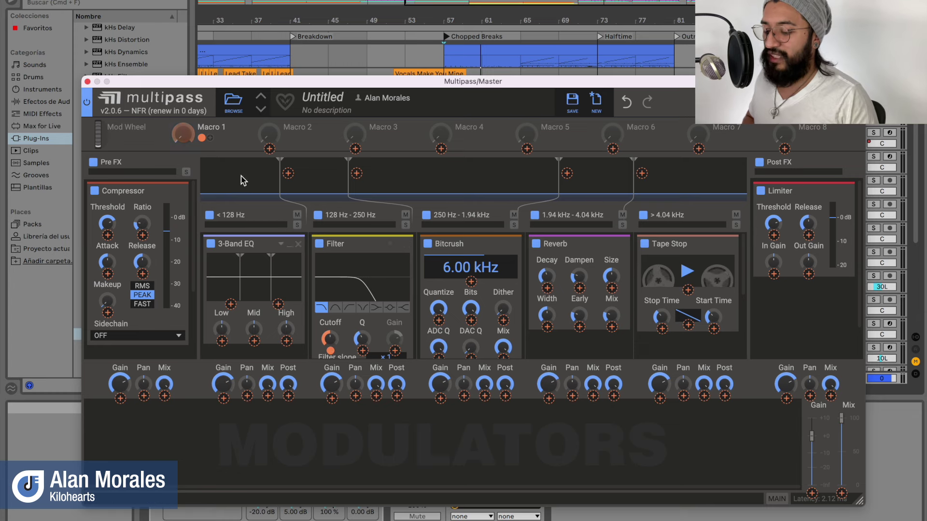
pyautogui.click(231, 141)
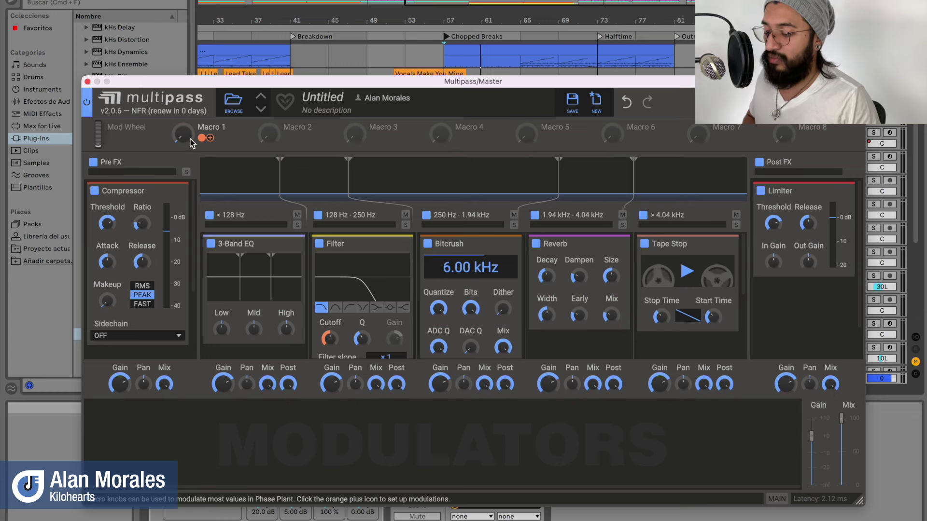
pyautogui.moveTo(182, 135)
pyautogui.mouseDown()
pyautogui.moveTo(183, 145)
pyautogui.moveTo(177, 123)
pyautogui.mouseUp()
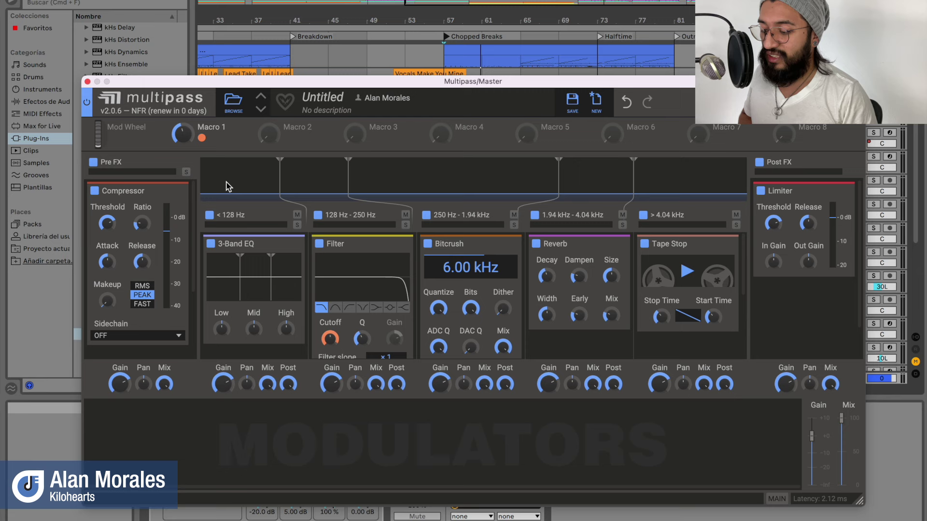
# - Add an LFO to the modulators area and set its shape to Sine from the Classic collection
pyautogui.moveTo(198, 141)
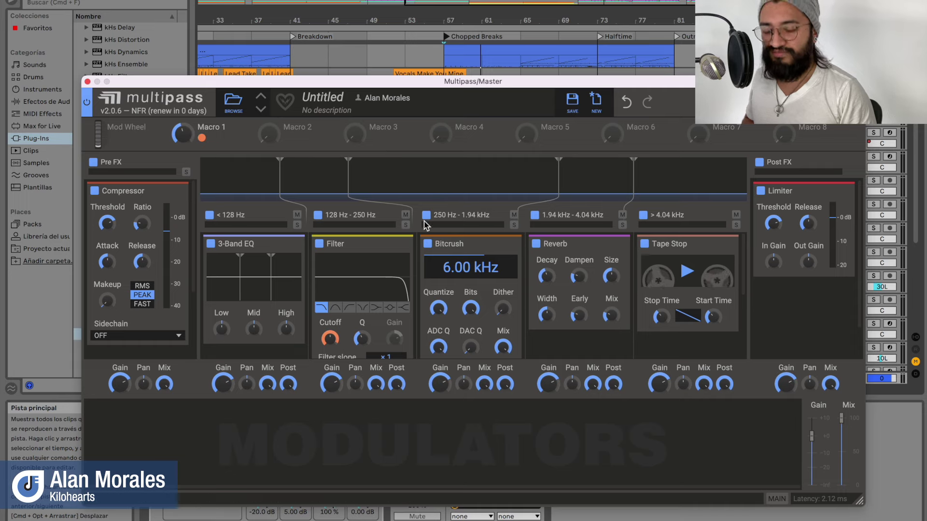
pyautogui.scroll(-5, 520, 269)
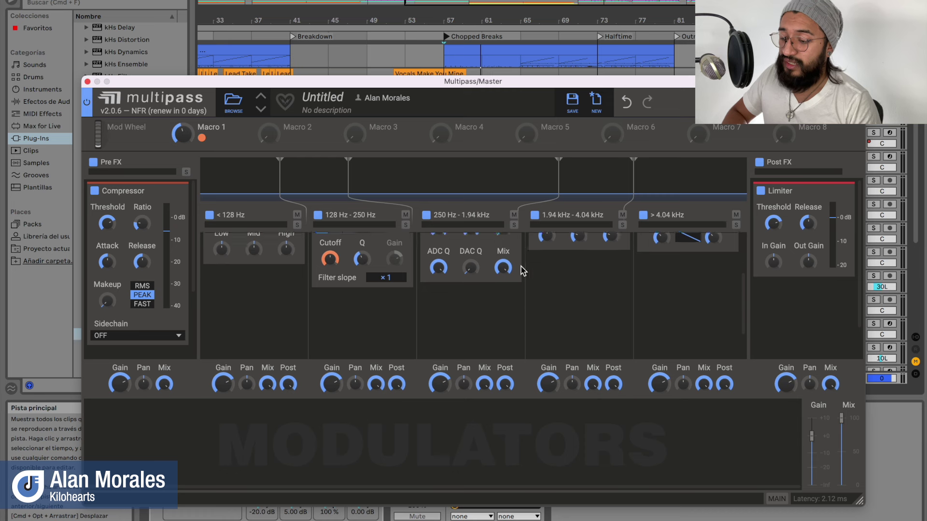
pyautogui.scroll(5, 459, 321)
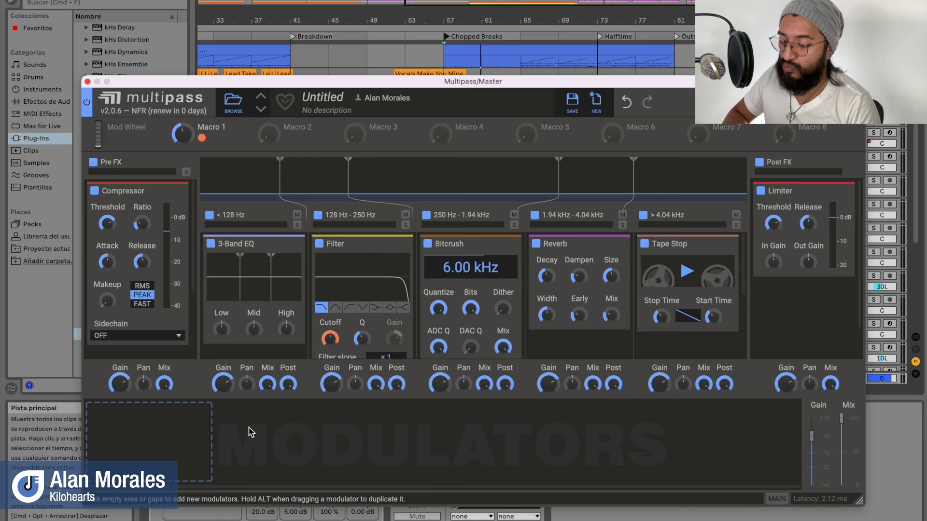
pyautogui.click(176, 427)
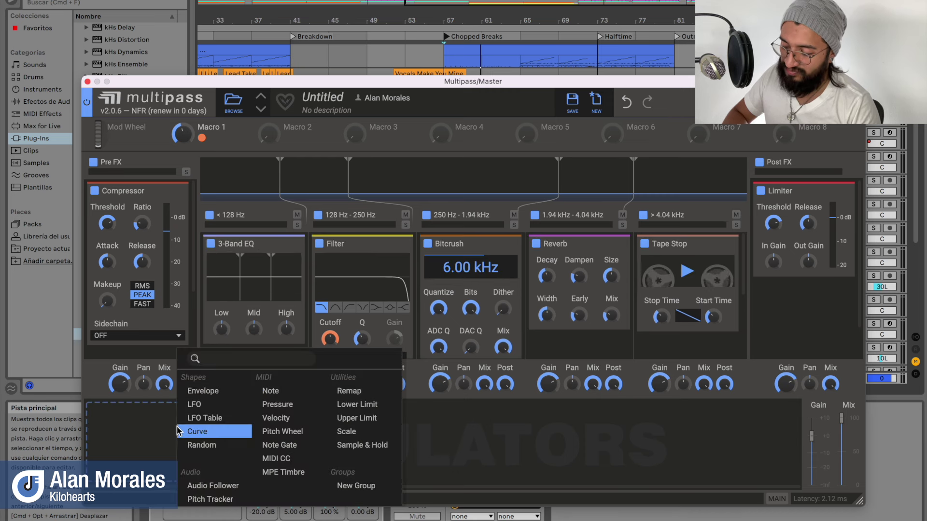
pyautogui.click(204, 405)
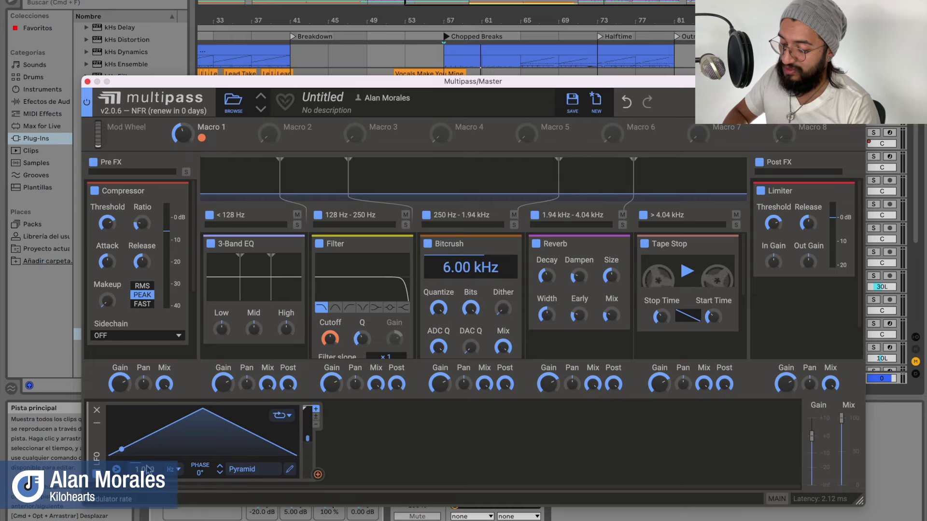
pyautogui.click(244, 470)
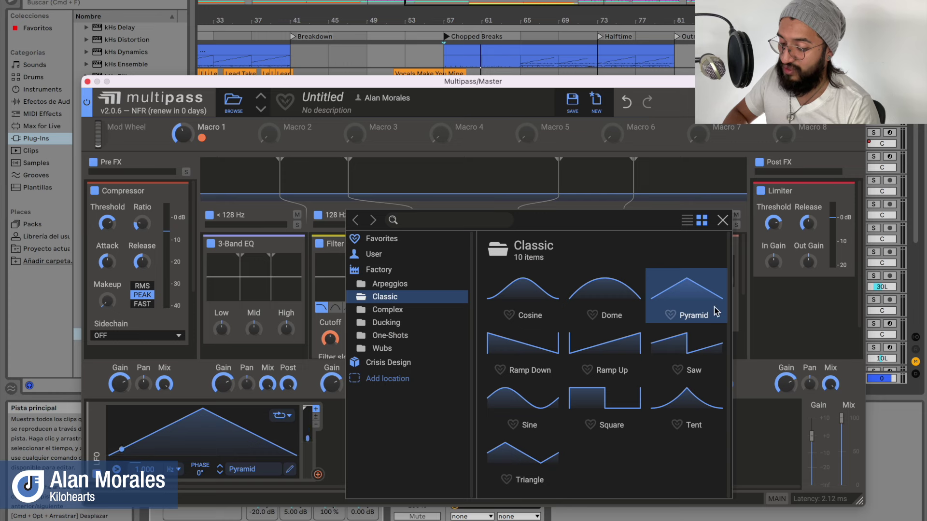
pyautogui.click(531, 404)
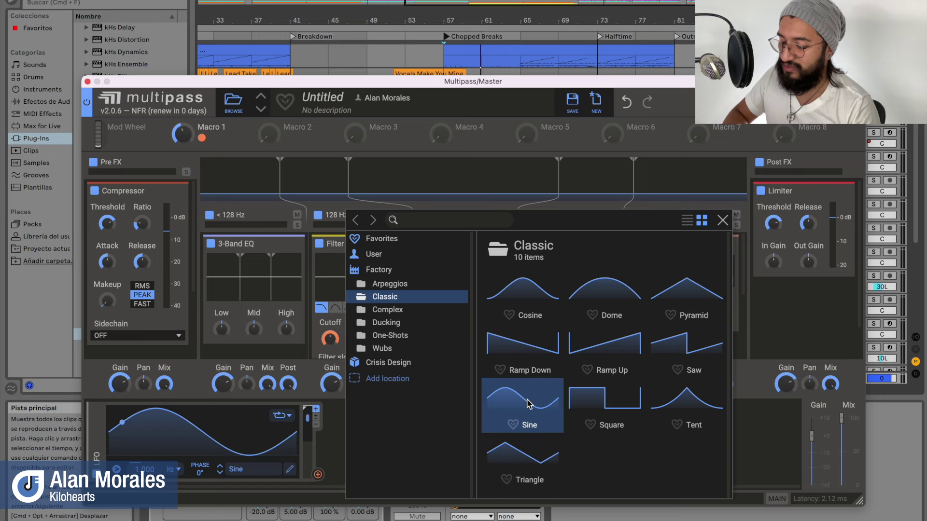
pyautogui.click(309, 464)
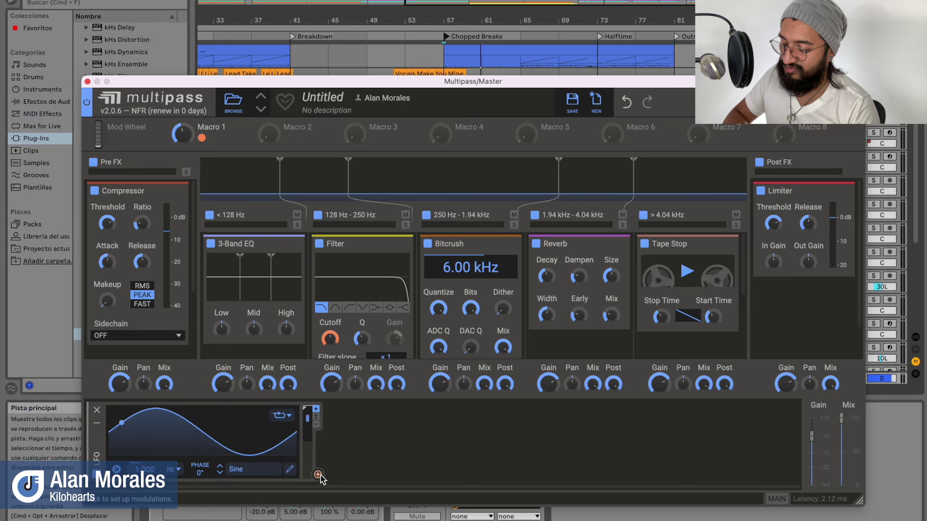
# - Assign the Sine LFO to the Filter's Cutoff and turn Macro 1 down
pyautogui.moveTo(320, 478); pyautogui.dragTo(330, 353)
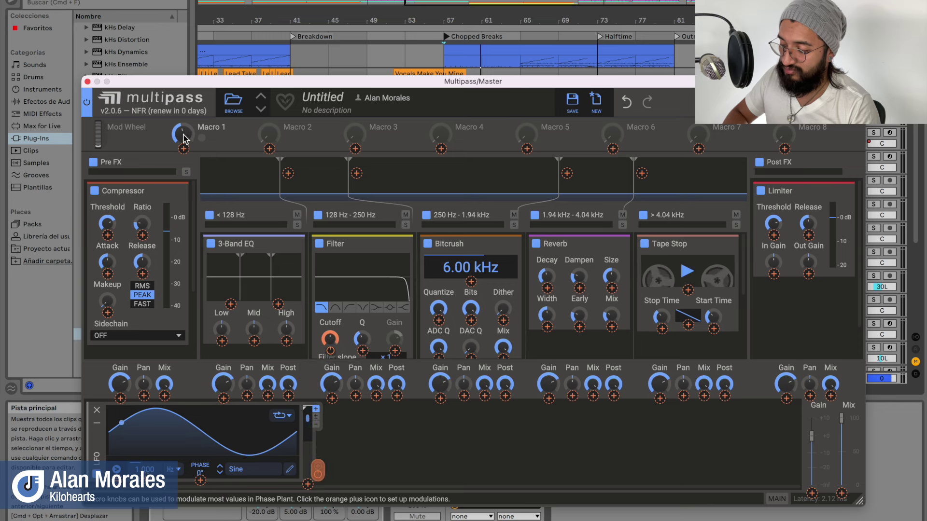
pyautogui.moveTo(182, 134); pyautogui.dragTo(177, 137)
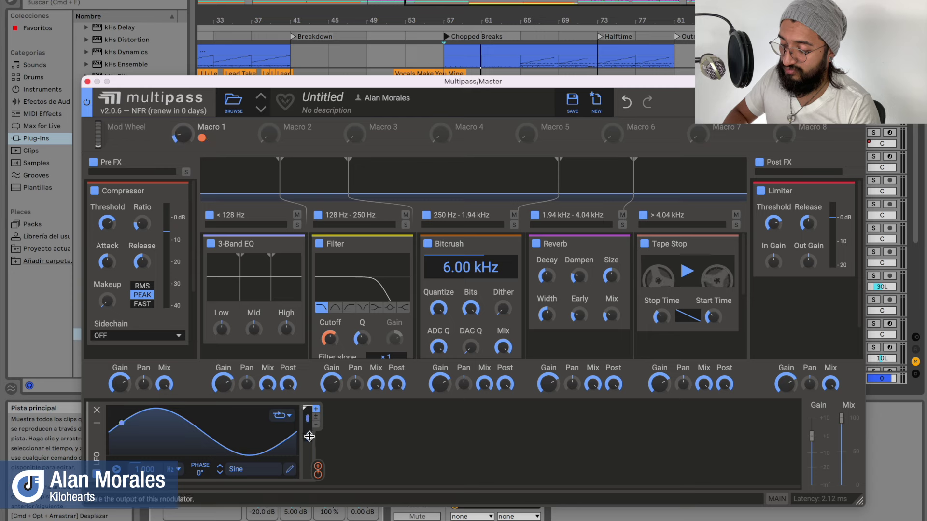
pyautogui.moveTo(317, 467); pyautogui.dragTo(329, 333)
pyautogui.moveTo(327, 352)
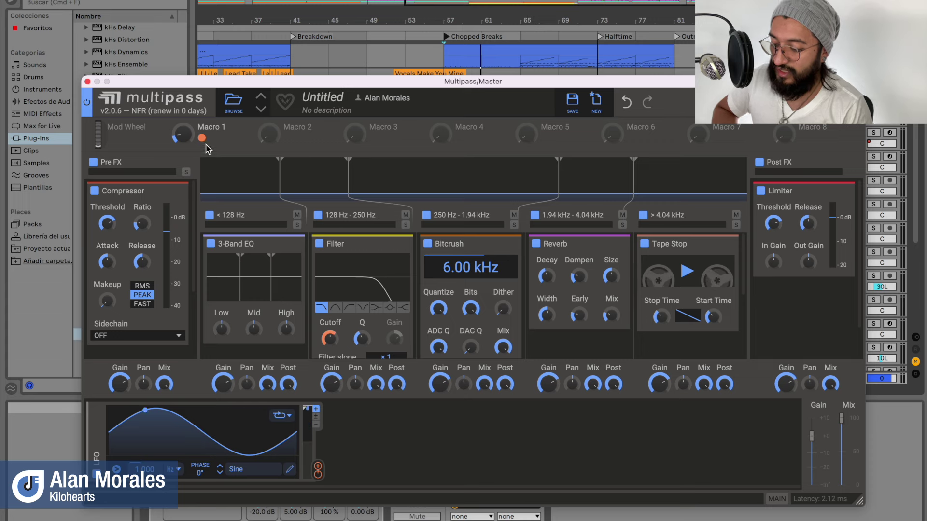
pyautogui.moveTo(183, 137)
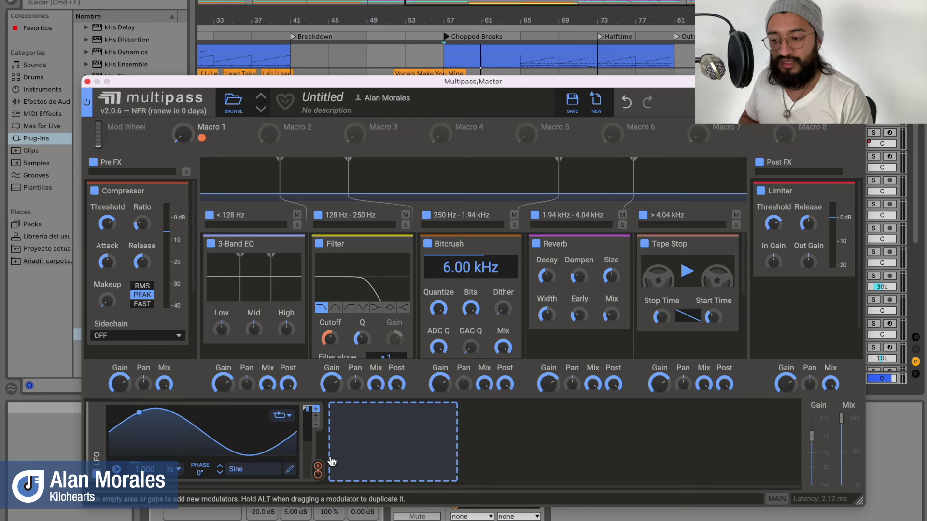
# - Adjust the LFO's modulation amount on the Filter's Cutoff, and play the Chopped Breaks section briefly to audition it
pyautogui.click(318, 467)
pyautogui.moveTo(317, 469); pyautogui.dragTo(330, 350)
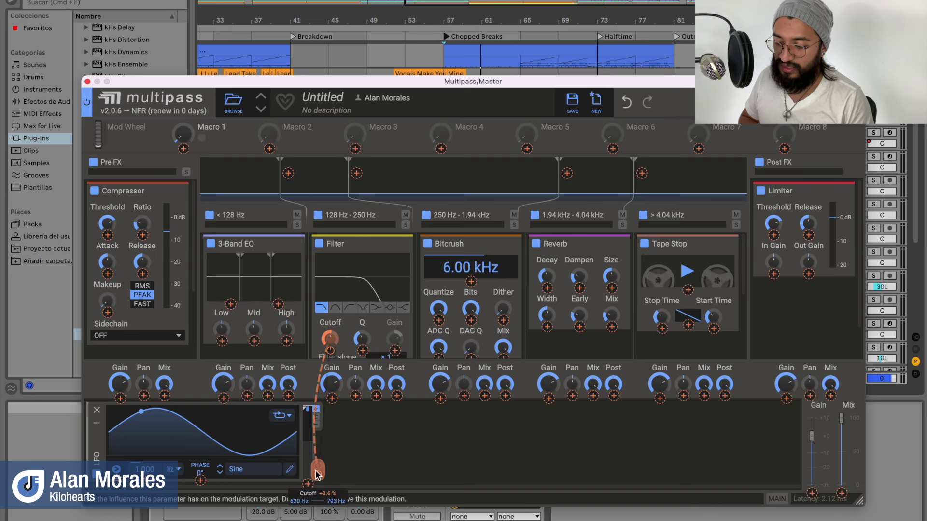
pyautogui.moveTo(317, 475); pyautogui.dragTo(317, 475)
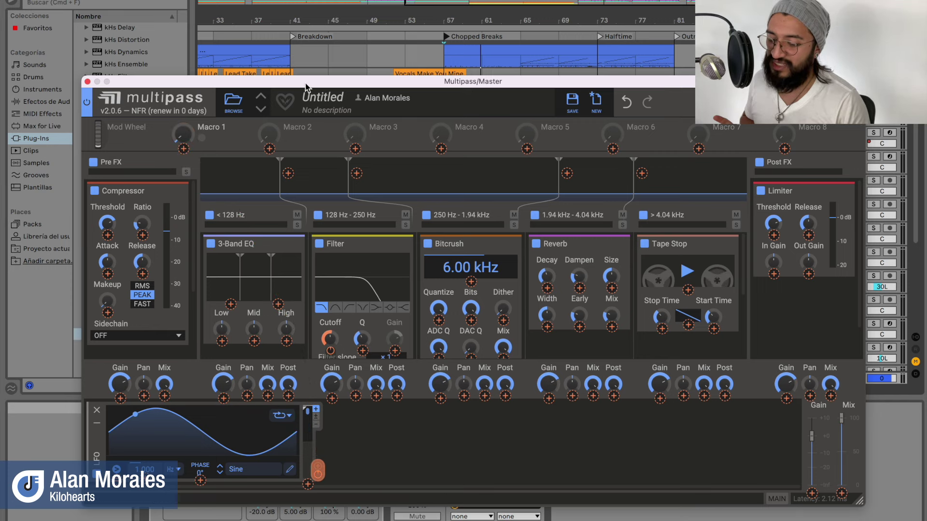
pyautogui.press('space')
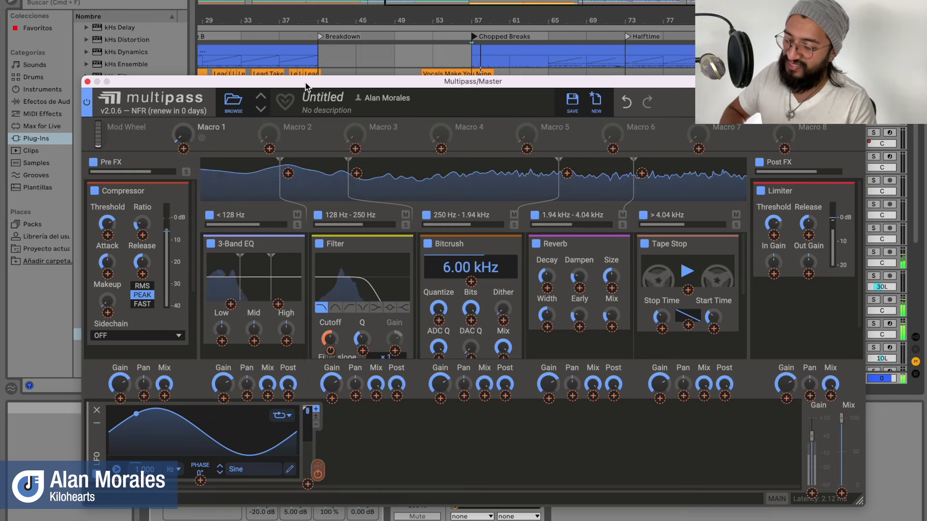
pyautogui.press('space')
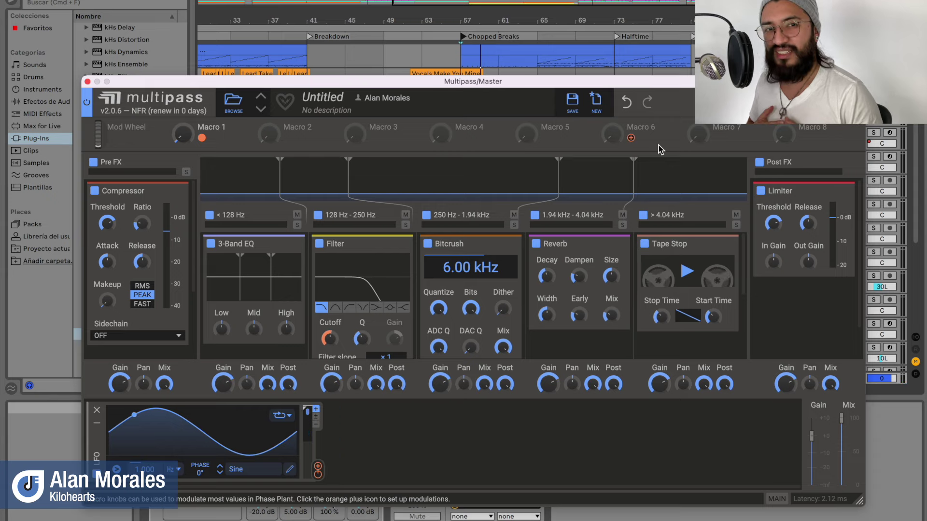
# - Close the Multipass window and show the Vocals track's device chain
pyautogui.click(88, 82)
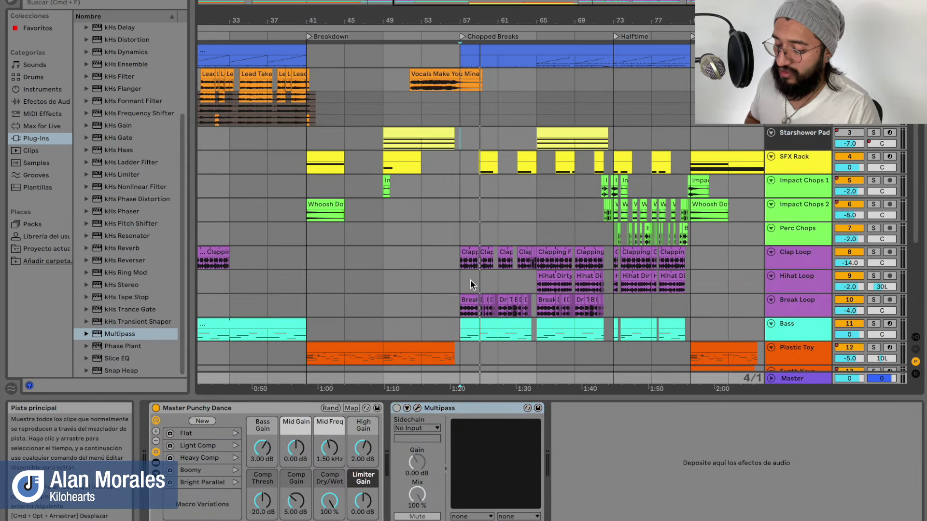
pyautogui.hscroll(-10, 471, 279)
pyautogui.hscroll(-3, 551, 196)
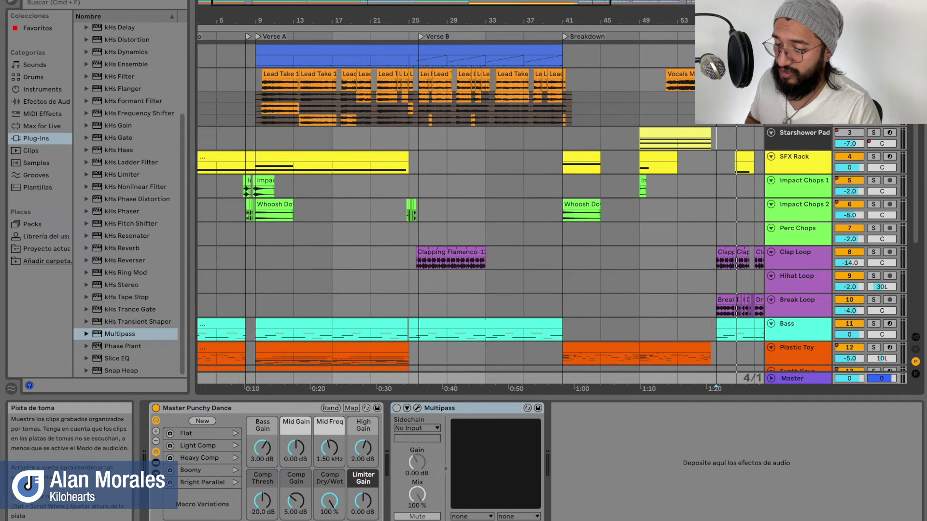
pyautogui.click(797, 70)
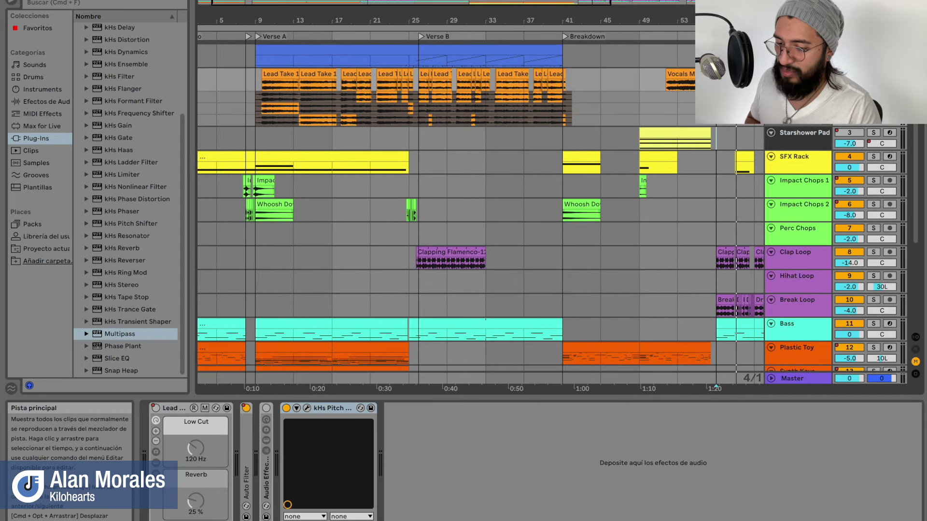
# - Replace the kHs Pitch Shifter on the Vocals track with Snap Heap
pyautogui.rightClick(322, 409)
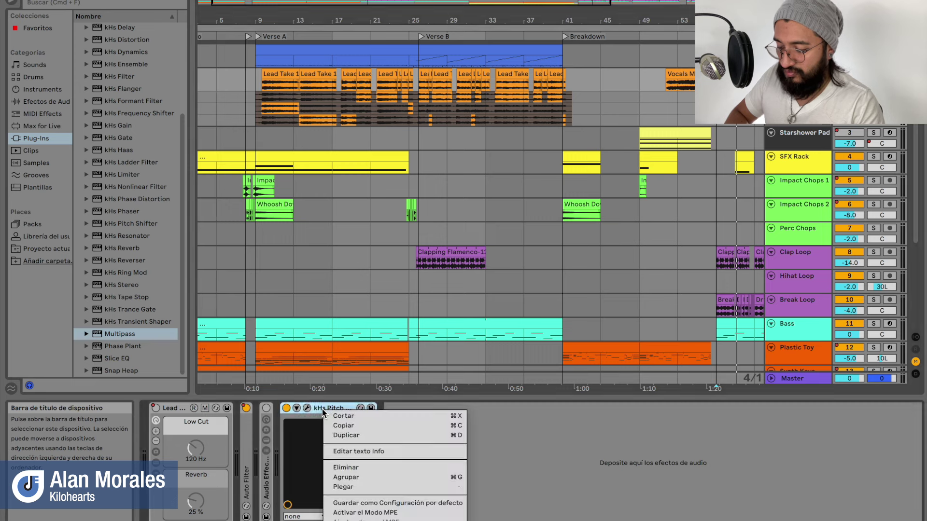
pyautogui.click(354, 408)
pyautogui.click(360, 408)
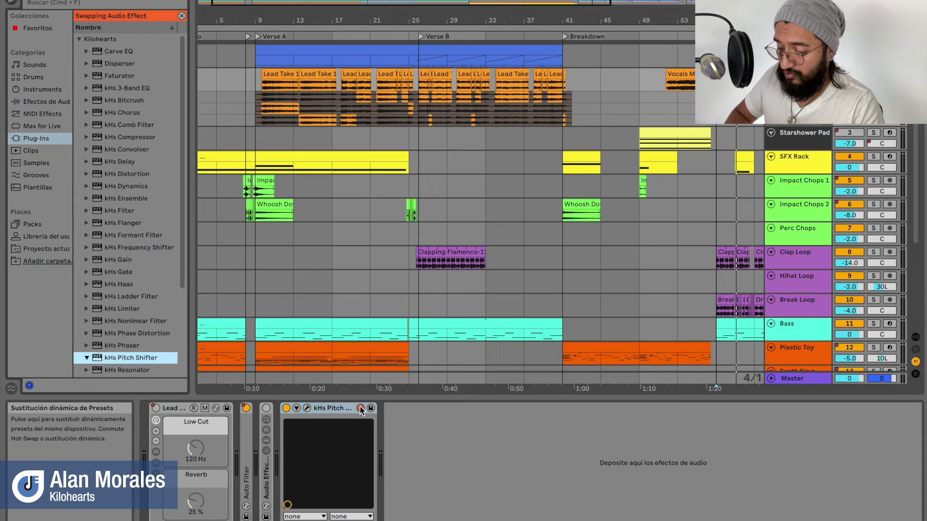
pyautogui.scroll(-5, 160, 293)
pyautogui.click(121, 370)
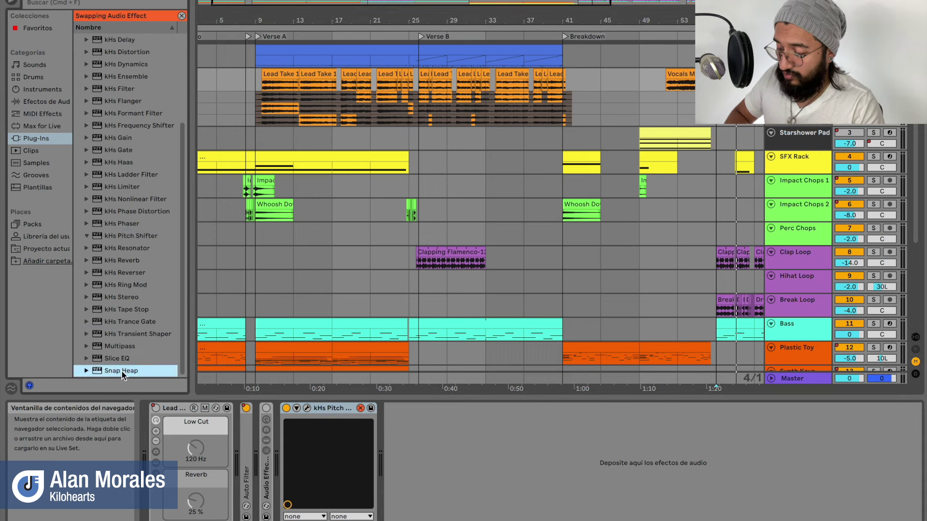
pyautogui.doubleClick(121, 371)
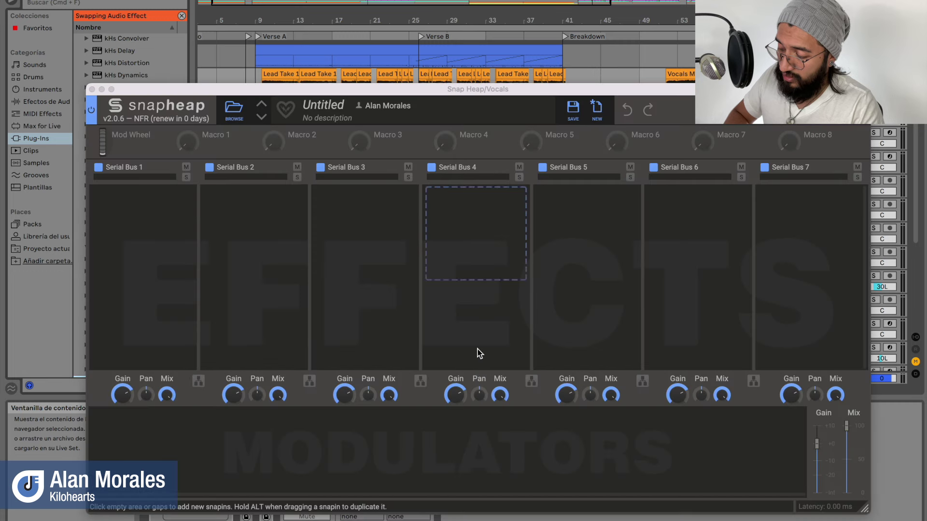
pyautogui.moveTo(478, 89); pyautogui.dragTo(477, 58)
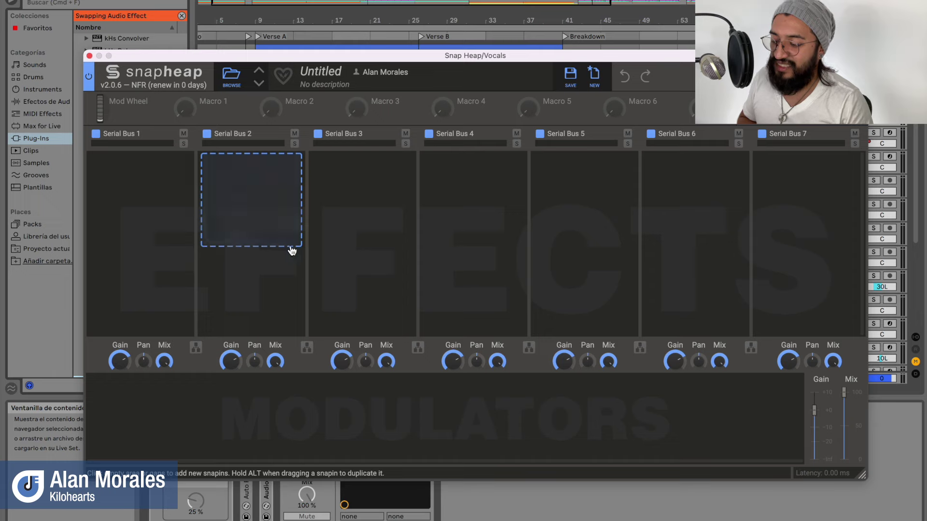
# - Try processing Snap Heap's first two lanes in parallel, and return them to serial
pyautogui.click(196, 348)
pyautogui.click(195, 348)
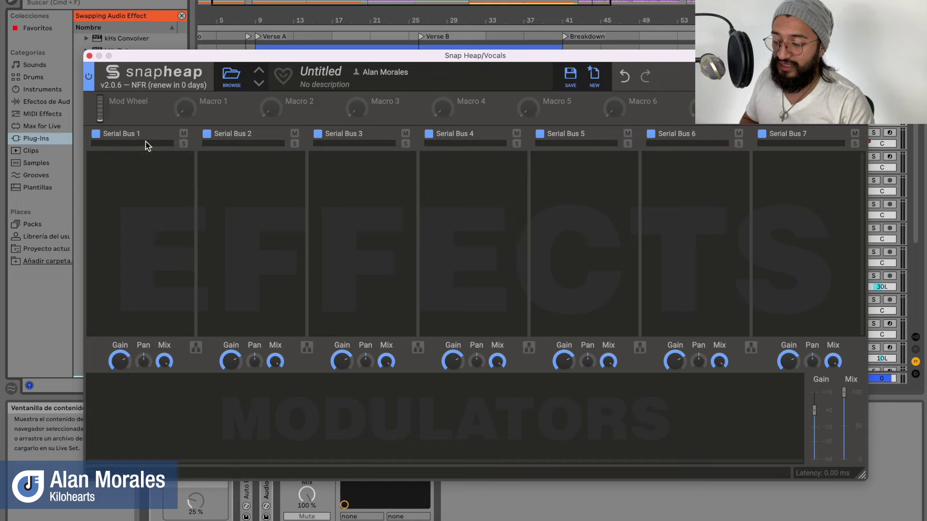
pyautogui.click(195, 348)
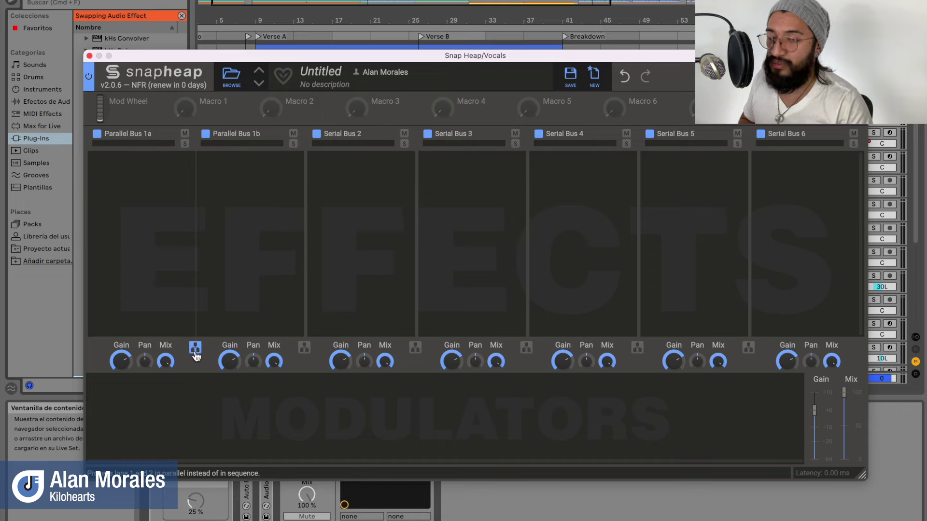
pyautogui.click(196, 351)
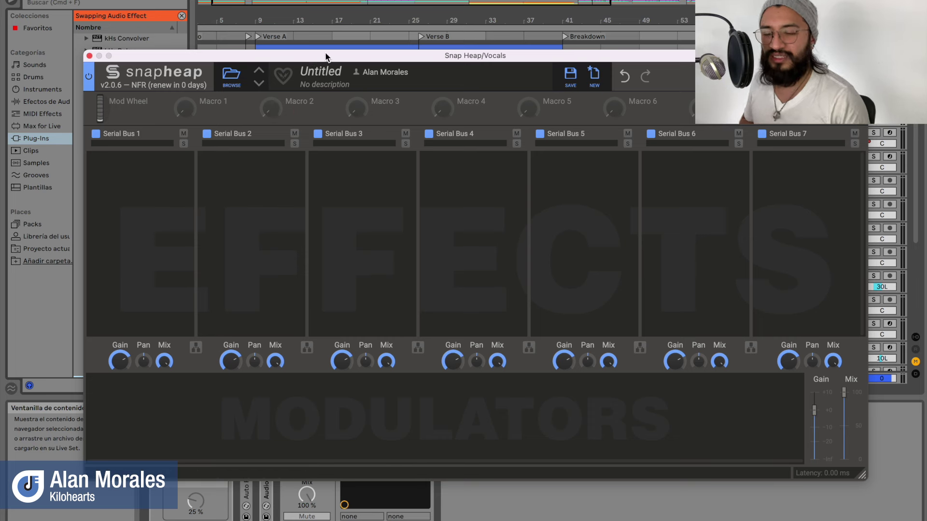
# - Add a Pitch Shifter to each of Serial Bus 1, 2, 3 and 4 in Snap Heap
pyautogui.moveTo(323, 54); pyautogui.dragTo(322, 137)
pyautogui.moveTo(323, 177); pyautogui.dragTo(331, 141)
pyautogui.click(170, 234)
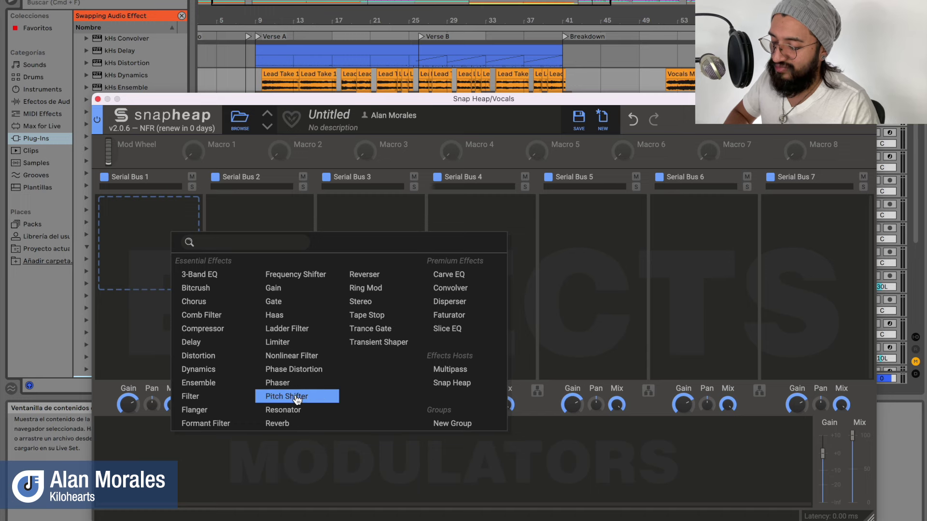
pyautogui.click(295, 398)
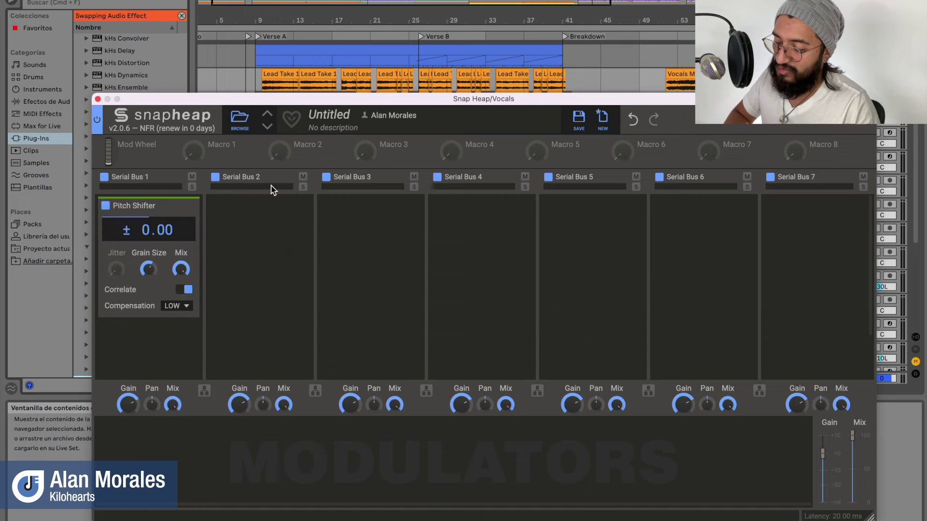
pyautogui.click(263, 247)
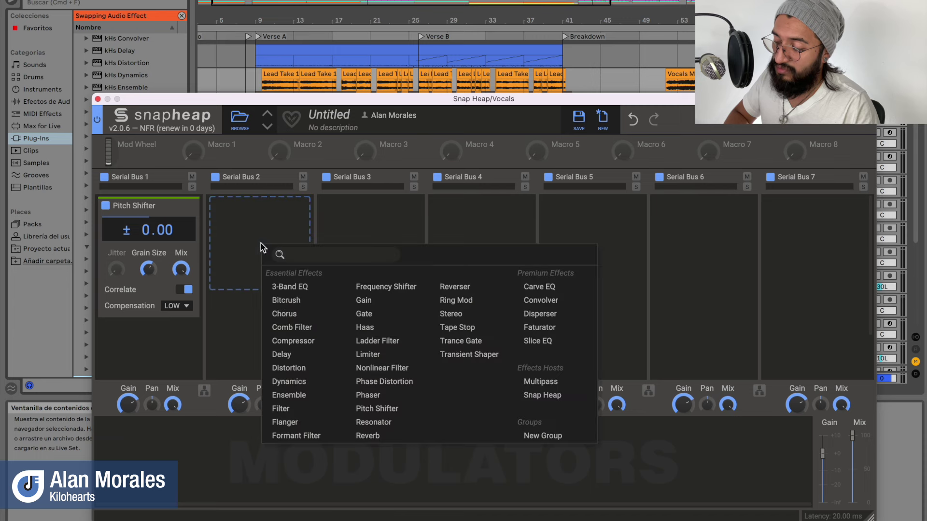
pyautogui.click(399, 408)
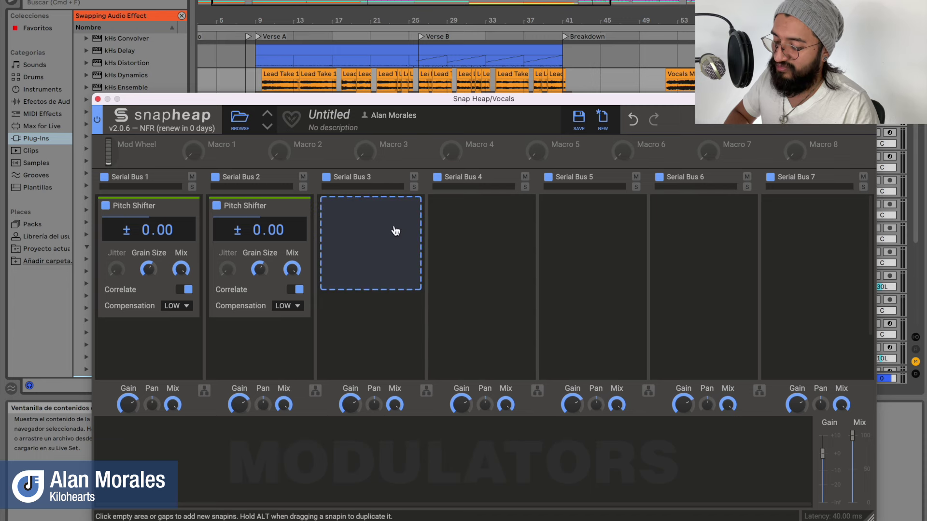
pyautogui.click(394, 228)
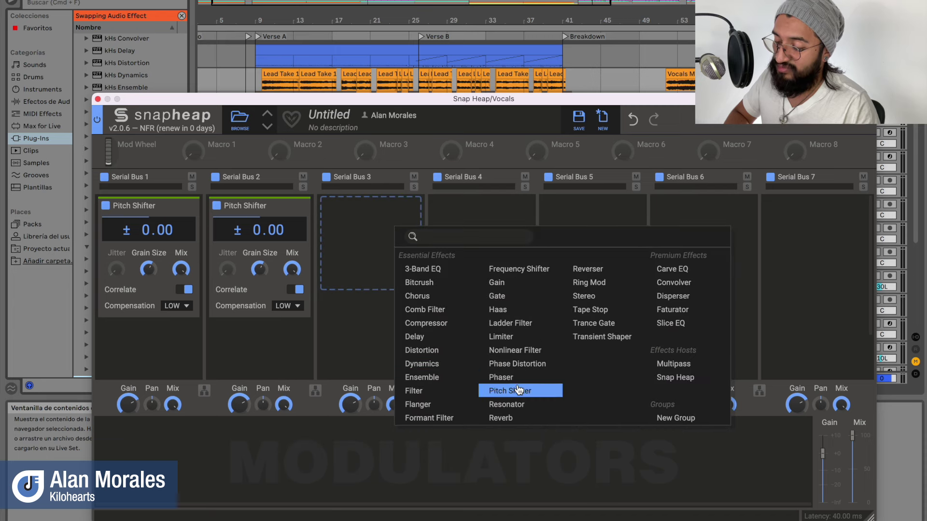
pyautogui.click(512, 390)
pyautogui.click(489, 246)
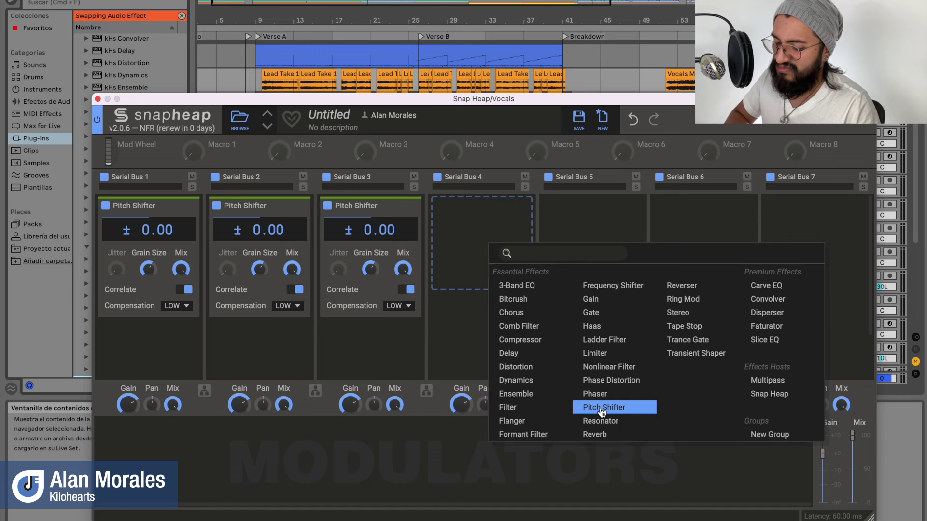
pyautogui.click(601, 408)
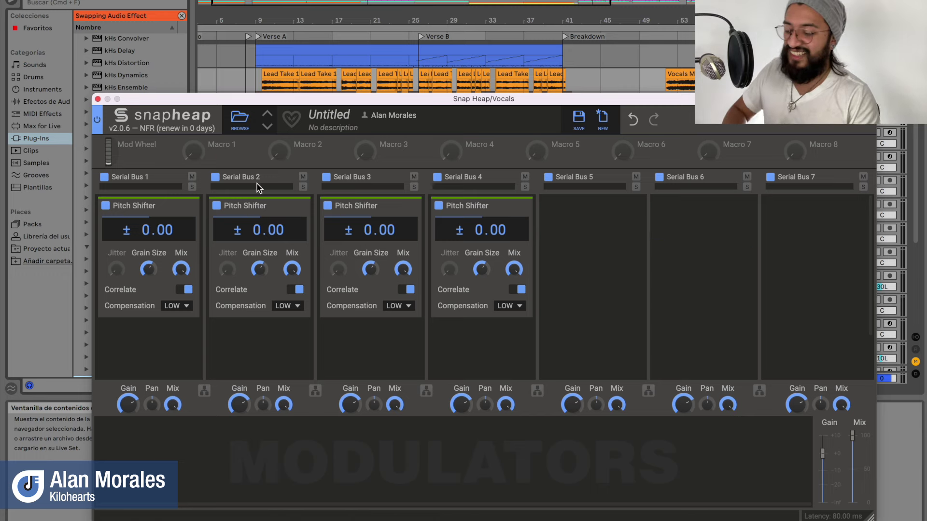
# - Set the first three Pitch Shifters to +3, +7 and +12 semitones, and play the song from Verse A
pyautogui.moveTo(284, 146)
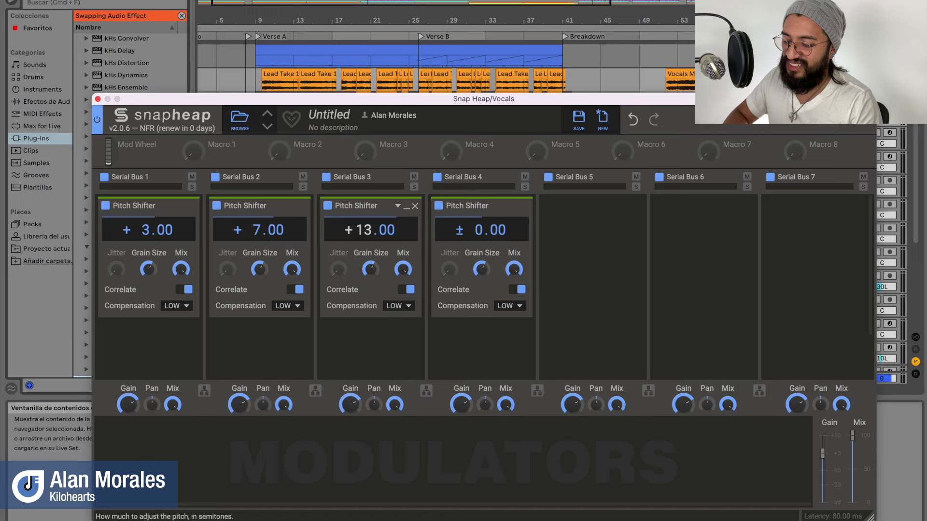
pyautogui.press('space')
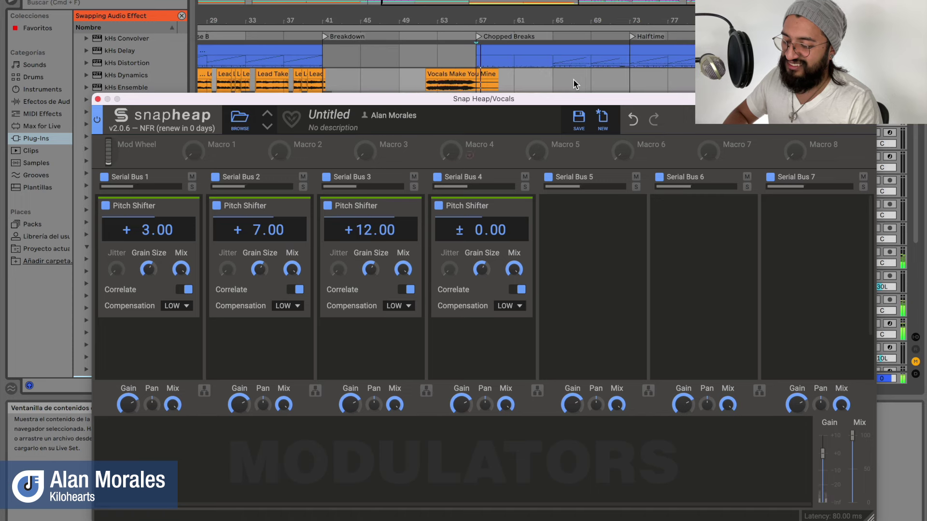
pyautogui.click(278, 79)
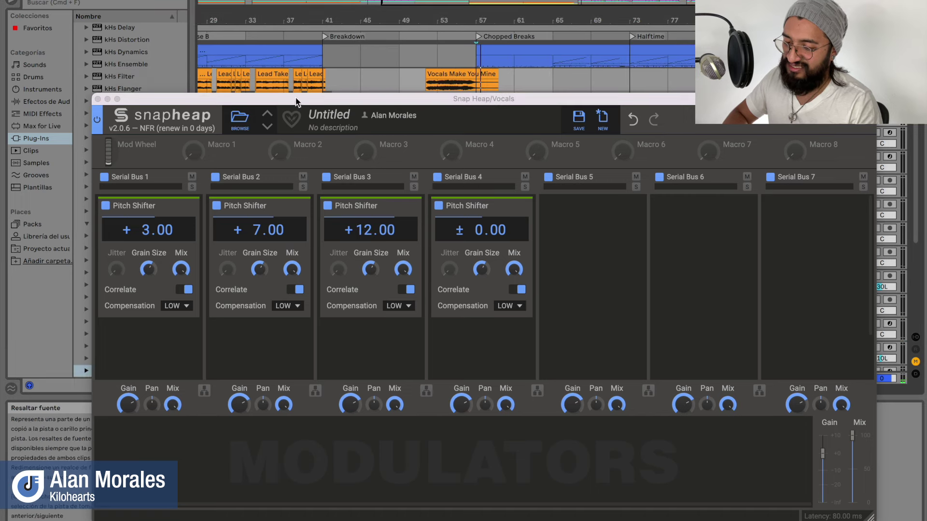
pyautogui.hscroll(-5, 278, 79)
pyautogui.hscroll(-1, 278, 78)
pyautogui.click(366, 36)
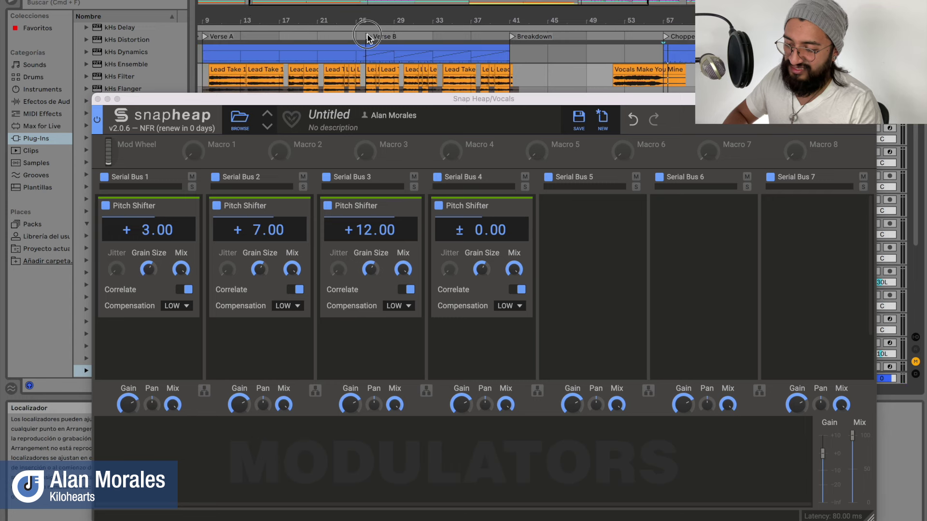
pyautogui.click(204, 36)
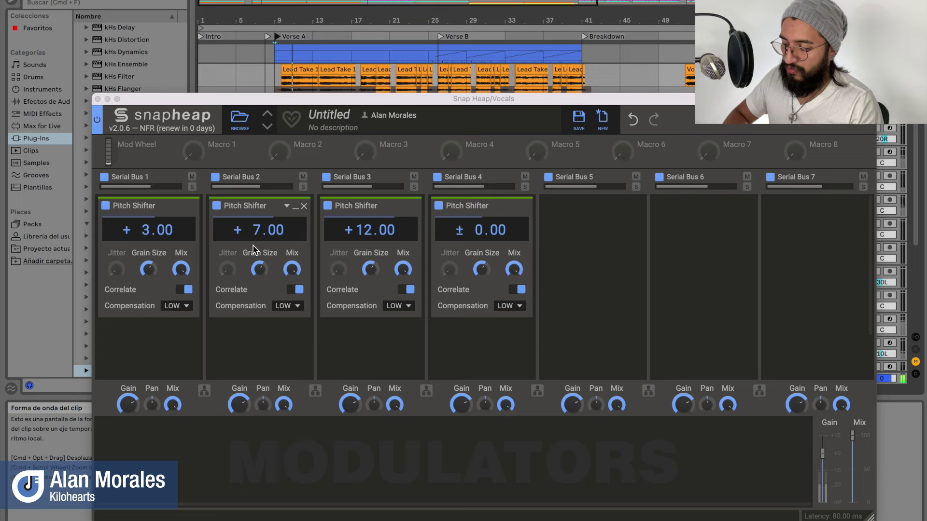
# - Bypass and re-enable the Pitch Shifter in Serial Bus 3, and set its pitch to -12 semitones
pyautogui.click(328, 206)
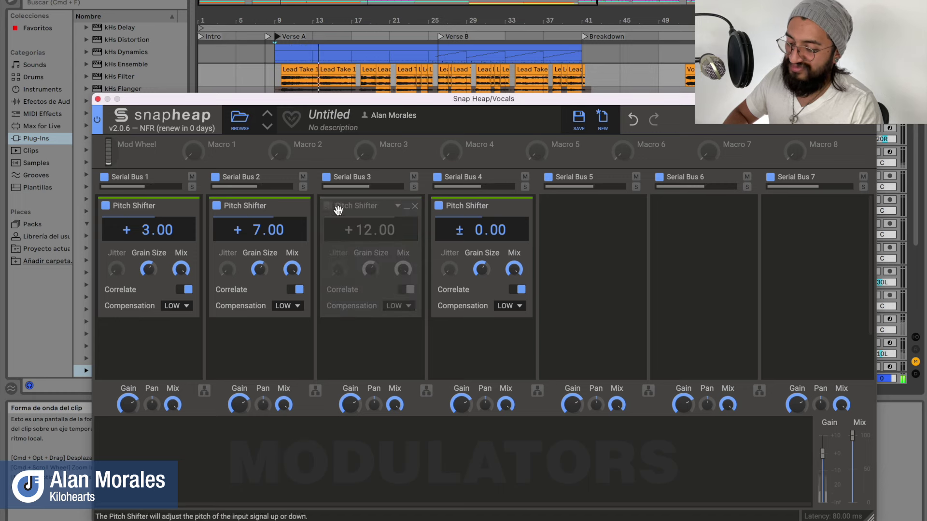
pyautogui.click(327, 206)
pyautogui.moveTo(374, 229); pyautogui.dragTo(374, 311)
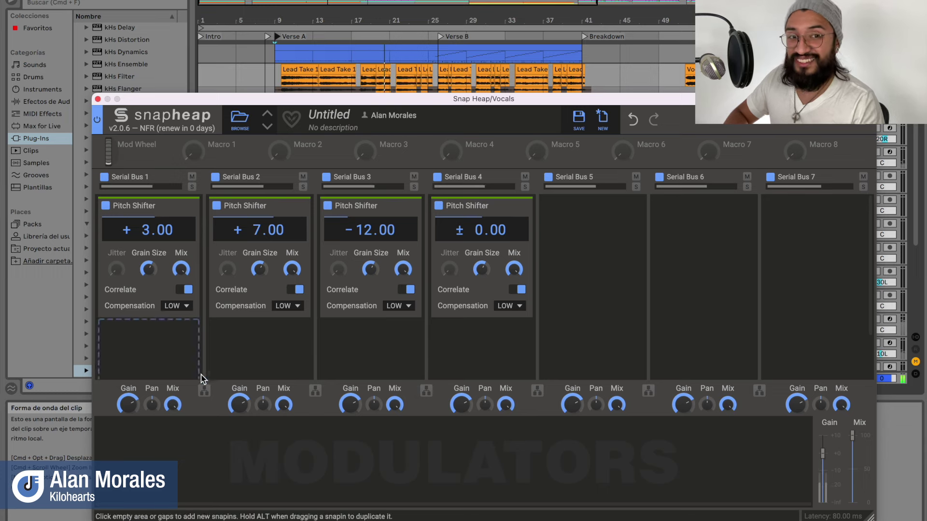
# - Switch the four Pitch Shifter lanes from serial to parallel processing
pyautogui.click(204, 391)
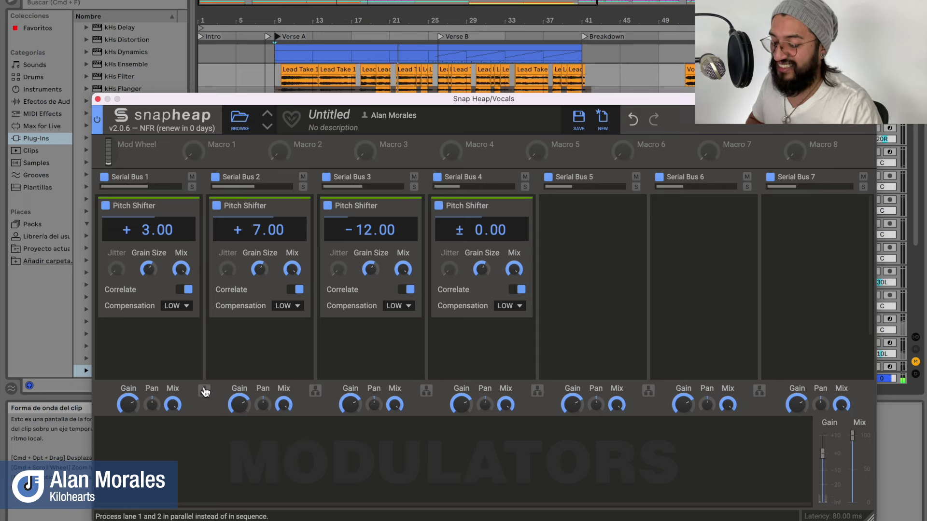
pyautogui.click(312, 391)
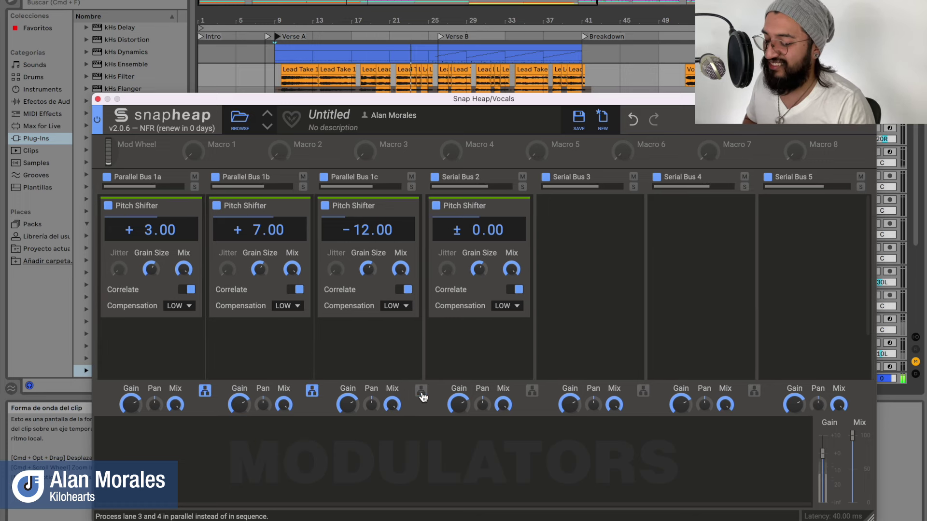
pyautogui.click(421, 392)
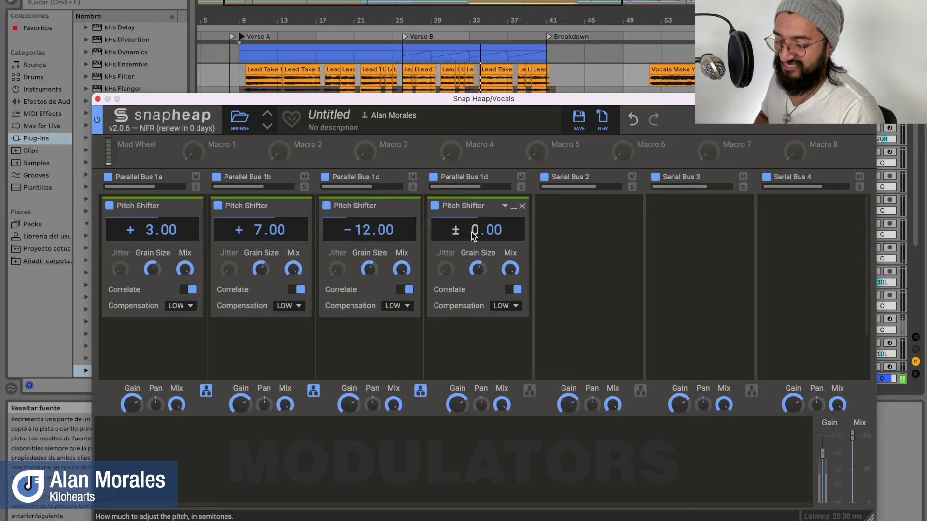
# - Set the fourth Pitch Shifter, in Parallel Bus 1d, to +10 semitones
pyautogui.scroll(1, 478, 230)
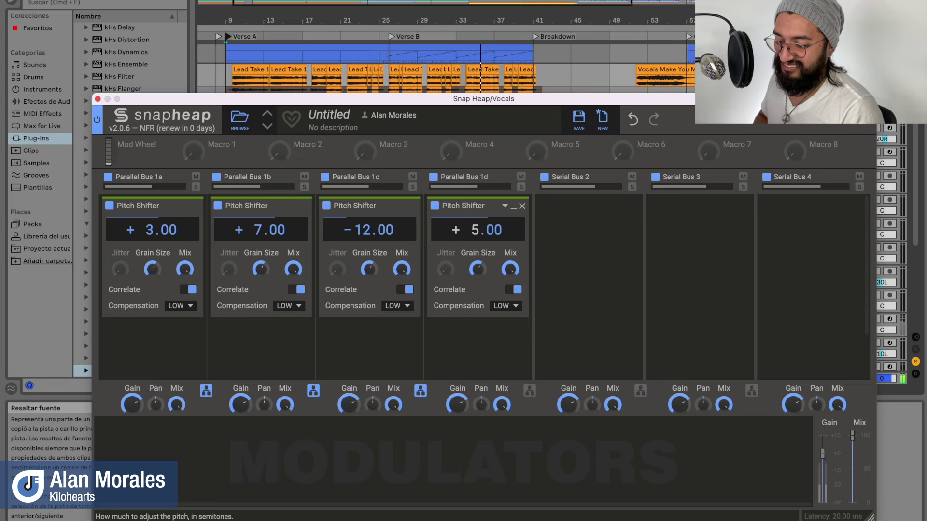
pyautogui.scroll(4, 476, 230)
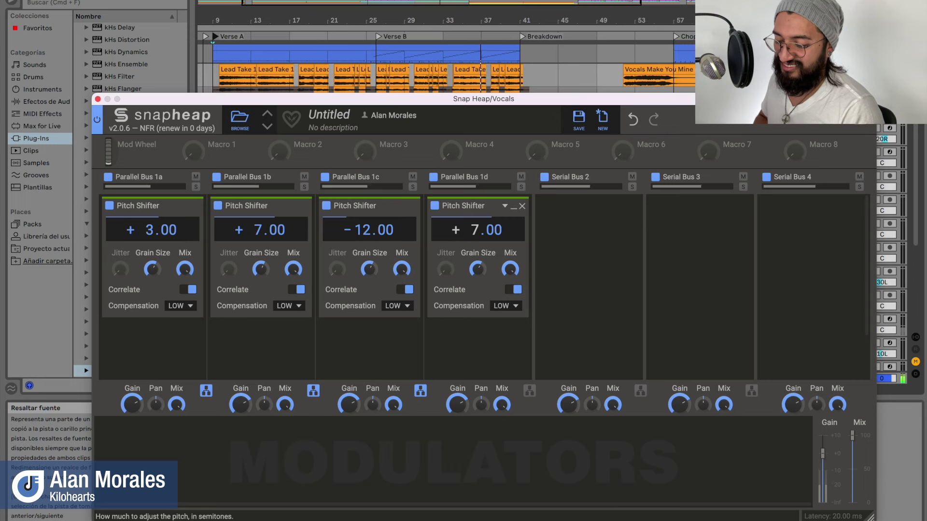
pyautogui.scroll(1, 477, 231)
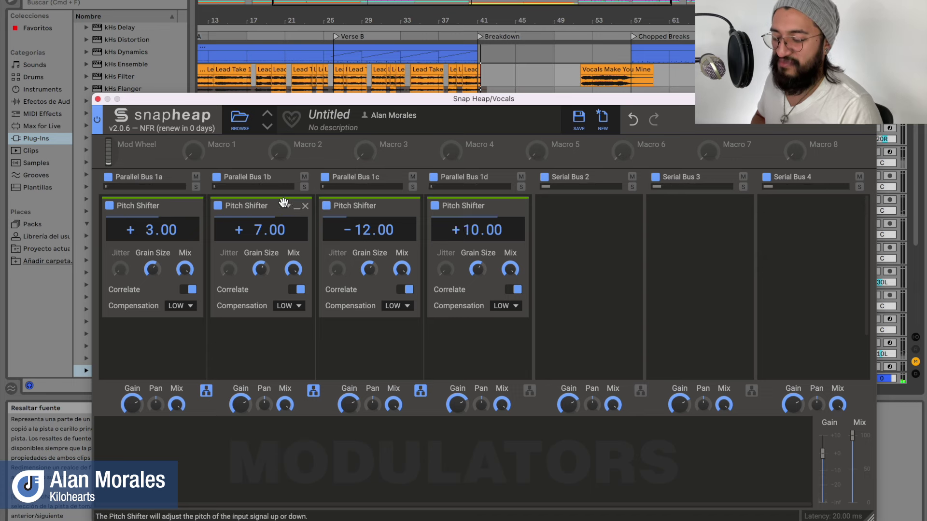
# - Add a Reverb to Serial Bus 2 and play the vocals from Verse A to audition it
pyautogui.click(605, 222)
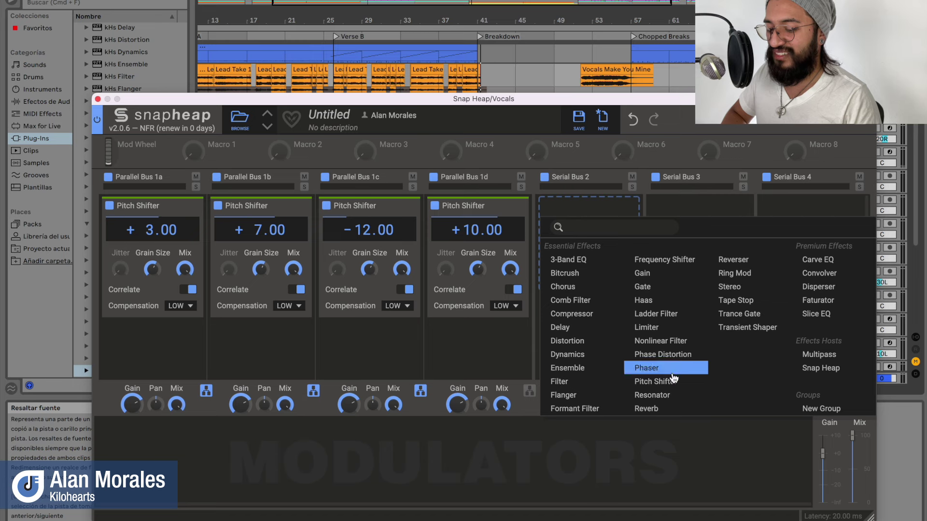
pyautogui.click(655, 409)
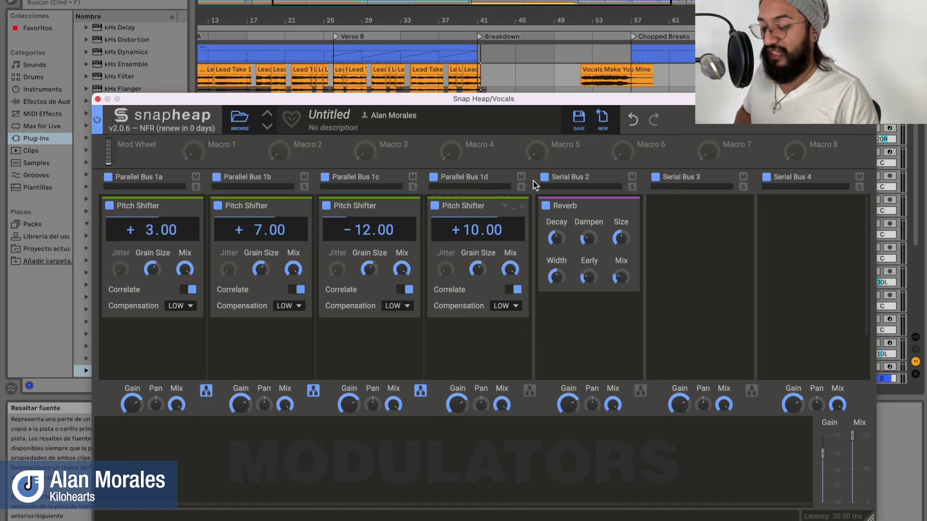
pyautogui.press('space')
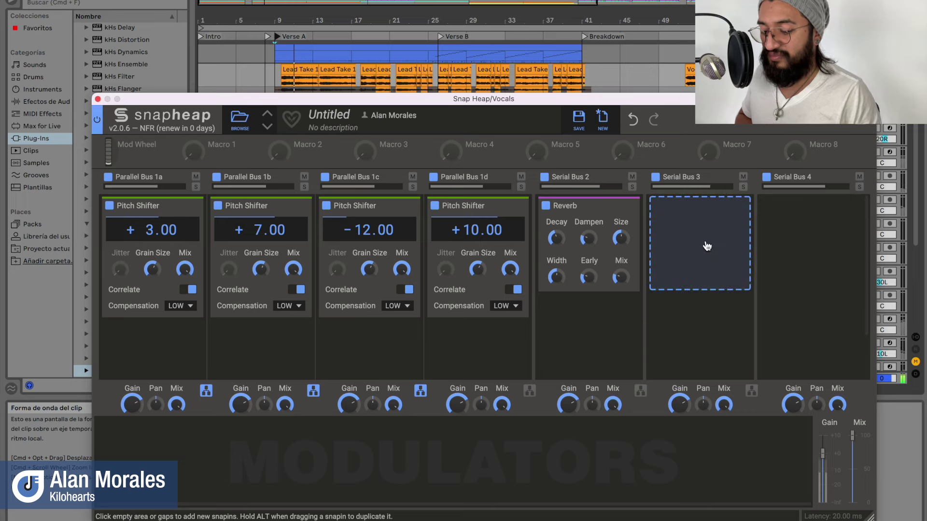
# - Play the vocals from Verse A again and lower the gain of Parallel Bus 1c
pyautogui.click(706, 247)
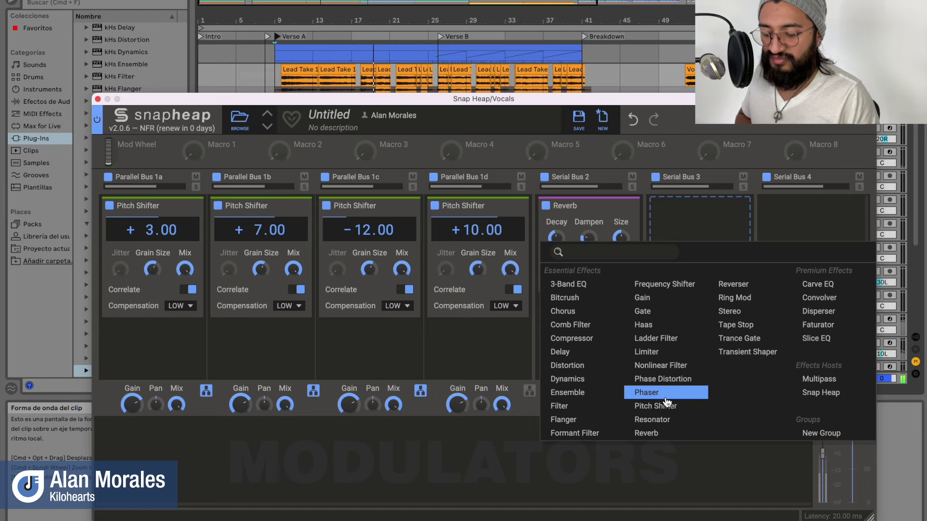
pyautogui.press('Escape')
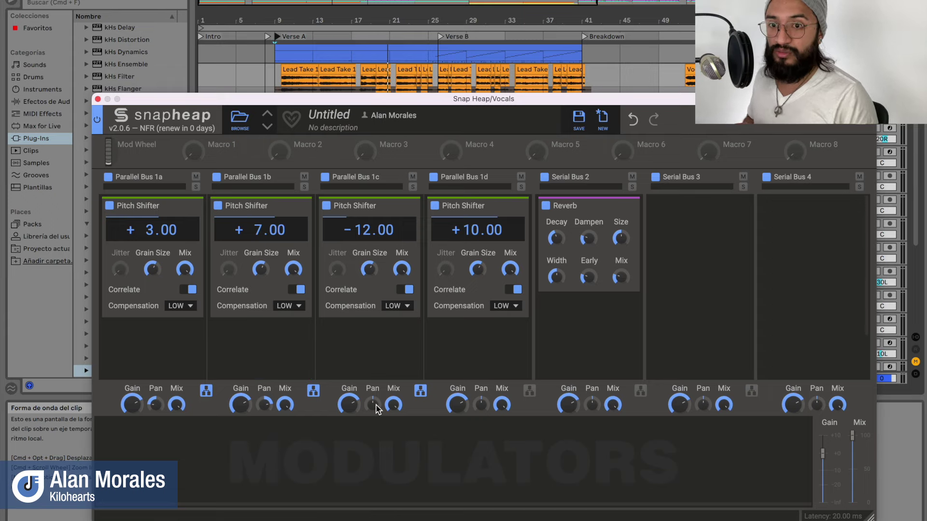
pyautogui.press('space')
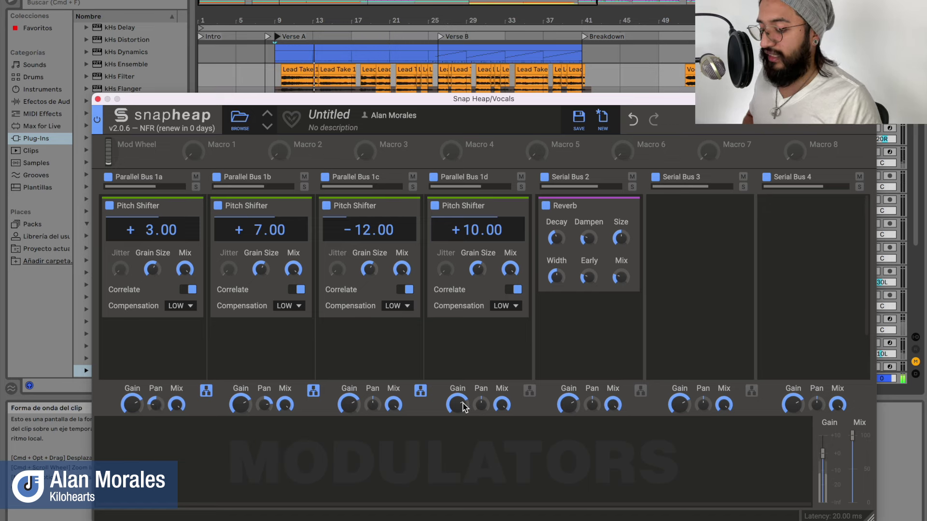
pyautogui.moveTo(357, 406)
pyautogui.mouseDown()
pyautogui.moveTo(357, 423)
pyautogui.moveTo(352, 406)
pyautogui.mouseUp()
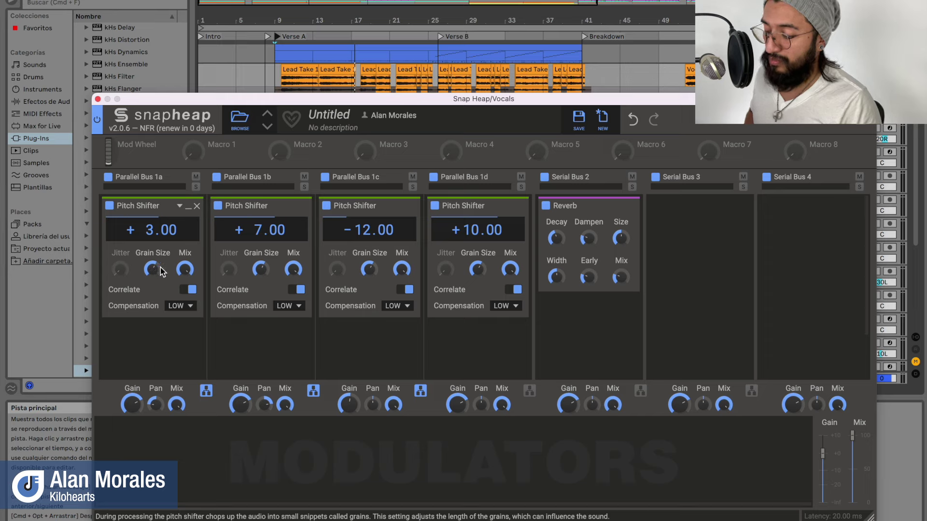
# - Assign Macro 1 to the Pitch Shifter's Mix in Parallel Bus 1a with a negative modulation amount, and lower that Mix to about halfway
pyautogui.click(213, 158)
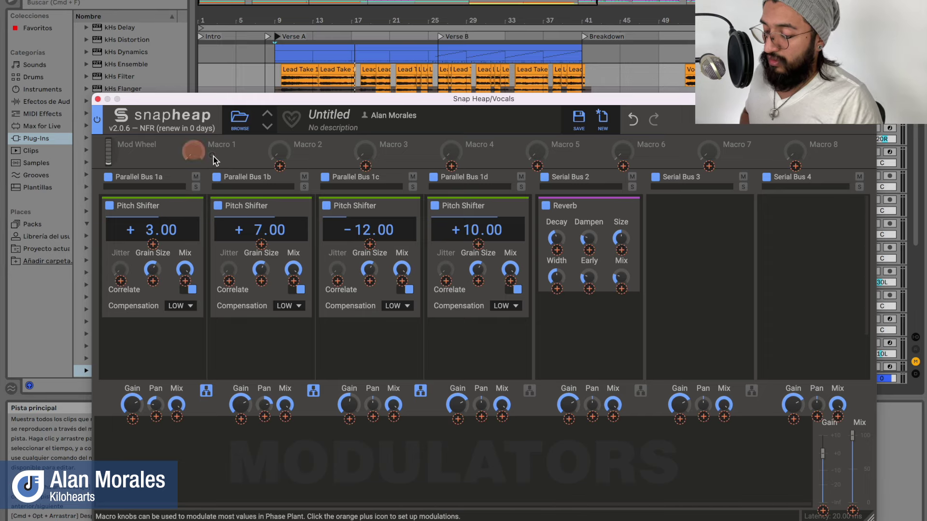
pyautogui.click(185, 281)
pyautogui.moveTo(185, 284); pyautogui.dragTo(185, 249)
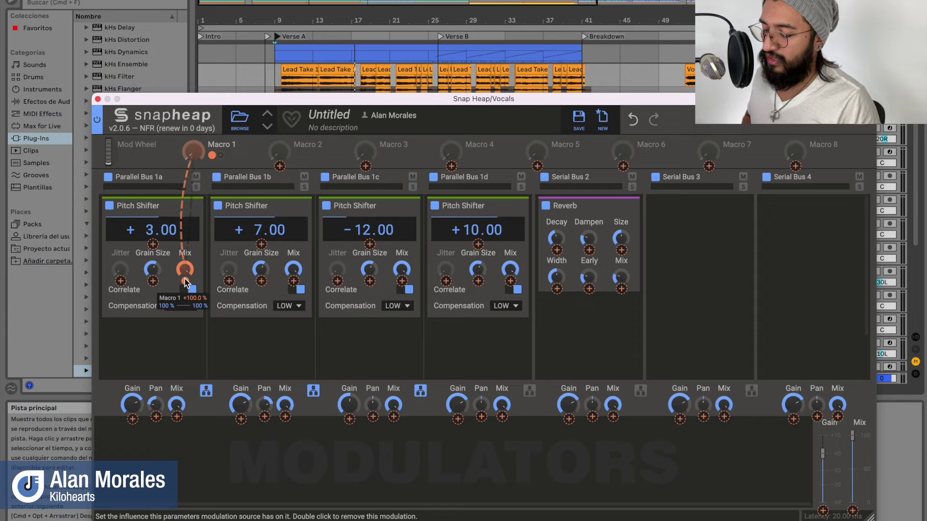
pyautogui.moveTo(186, 281); pyautogui.dragTo(185, 302)
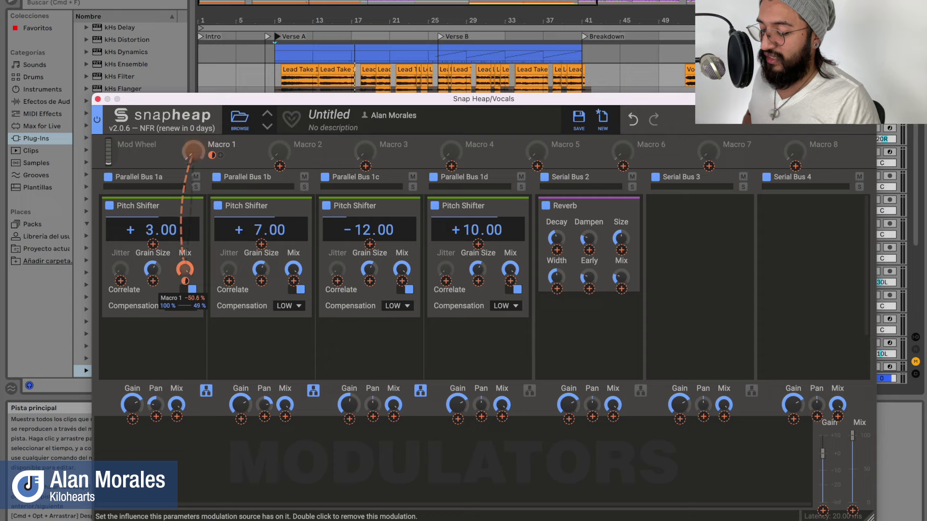
pyautogui.moveTo(185, 302); pyautogui.dragTo(185, 271)
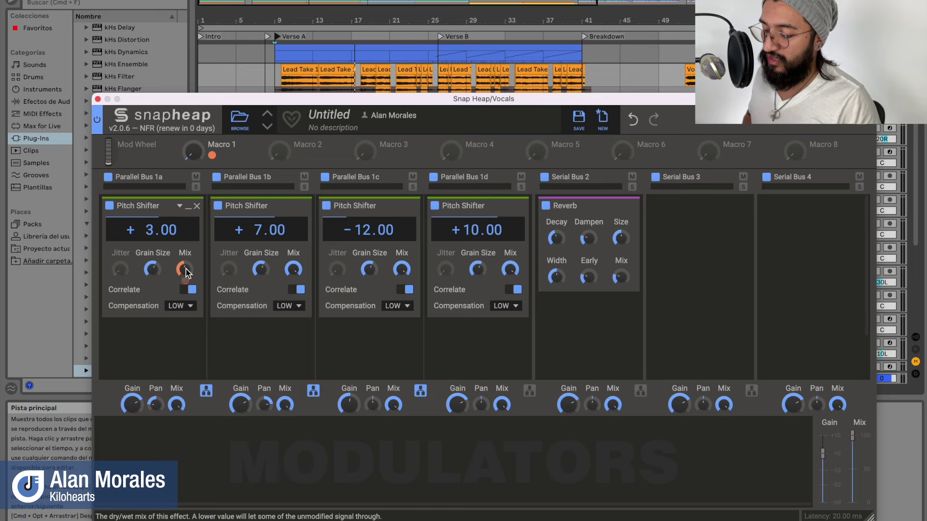
# - Sweep Macro 1 up to about 66% and back to its minimum to test its control of the Mix
pyautogui.moveTo(196, 146)
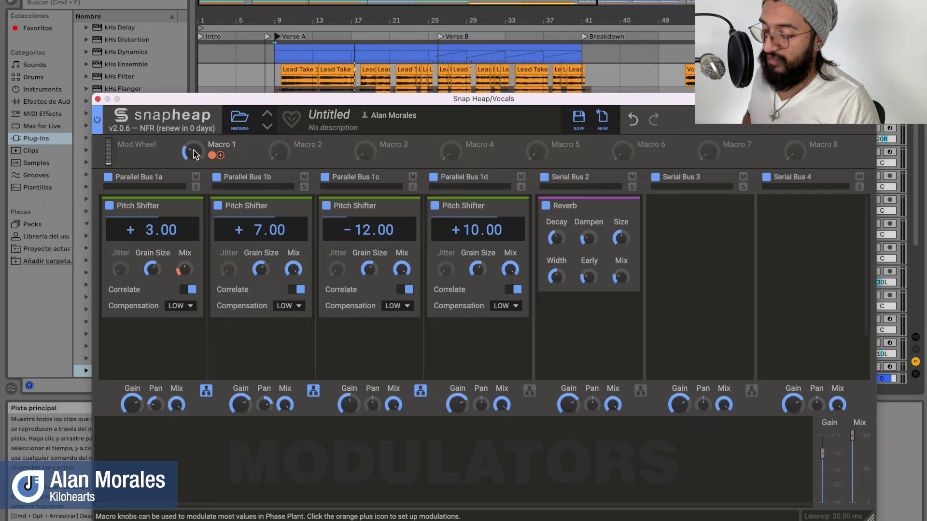
pyautogui.moveTo(195, 155); pyautogui.dragTo(196, 155)
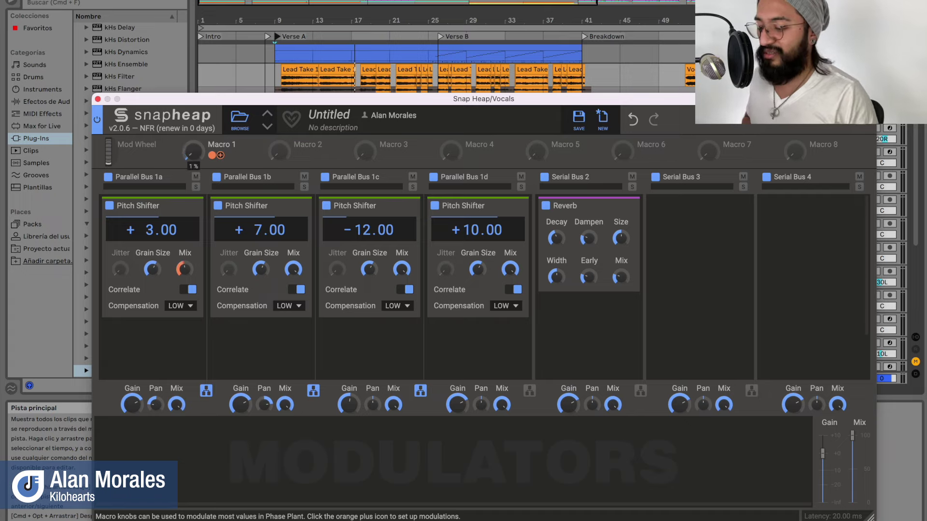
pyautogui.moveTo(192, 151); pyautogui.dragTo(192, 135)
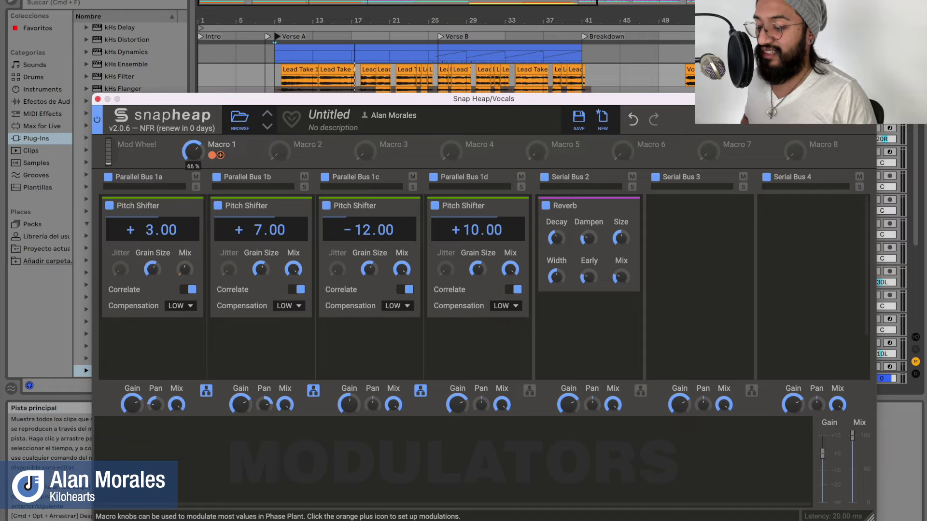
pyautogui.moveTo(192, 151); pyautogui.dragTo(192, 174)
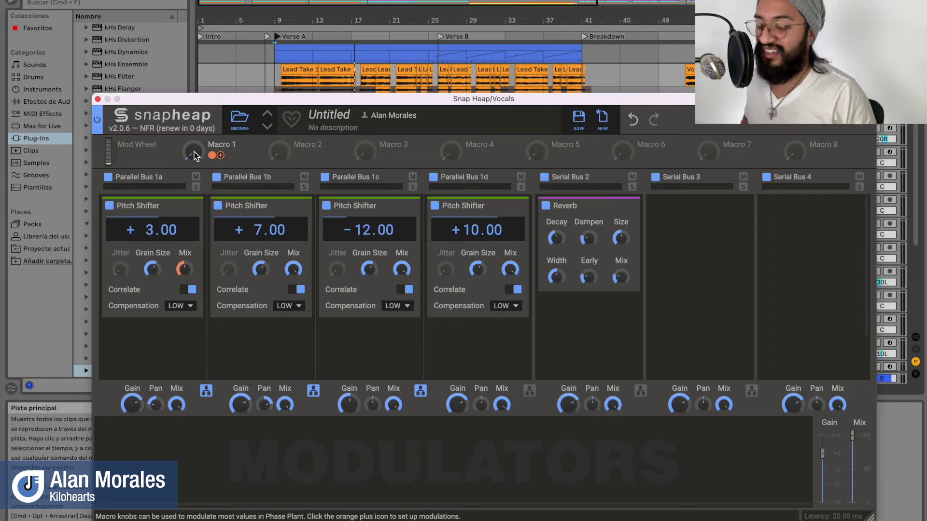
# - Add an LFO modulator and an Audio Follower modulator beside it
pyautogui.click(188, 437)
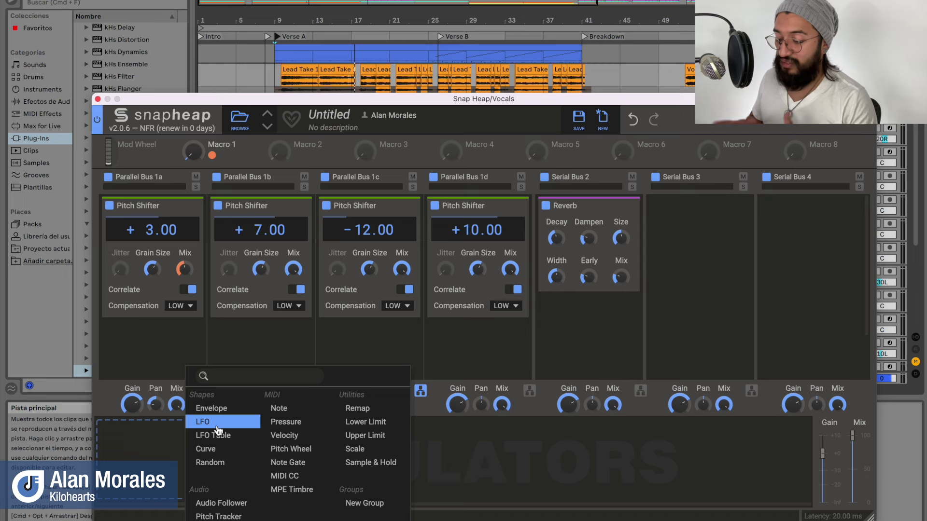
pyautogui.click(217, 424)
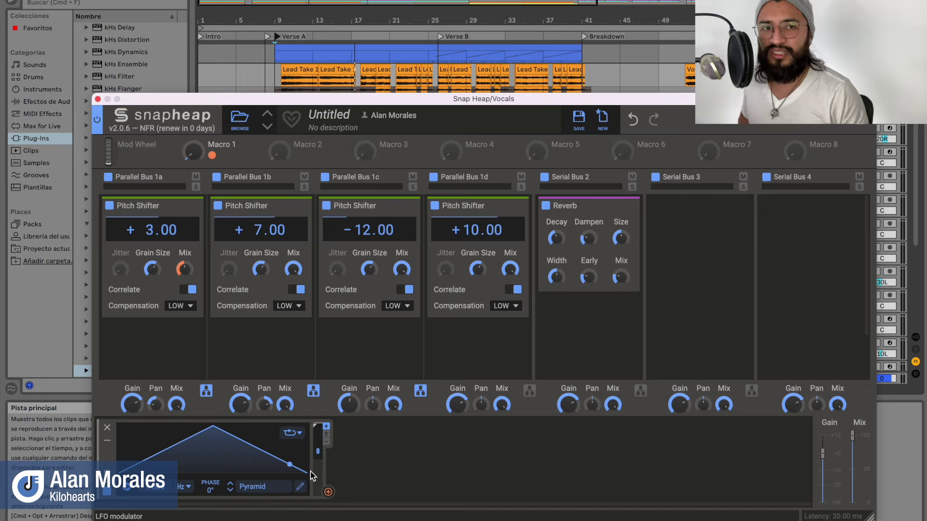
pyautogui.click(433, 473)
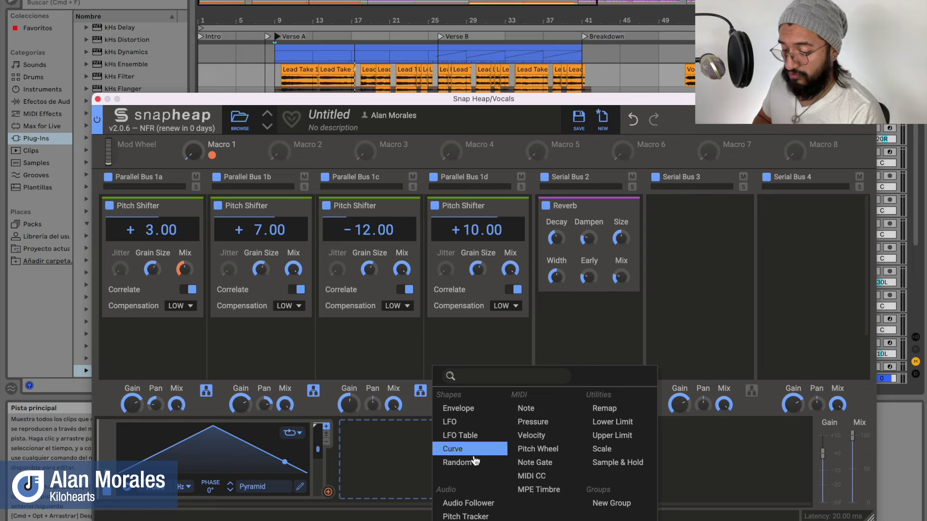
pyautogui.click(477, 504)
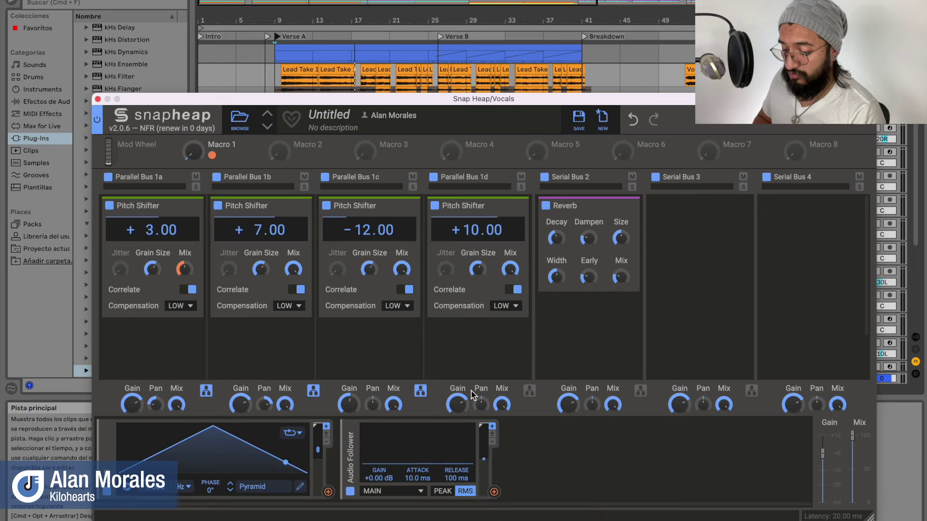